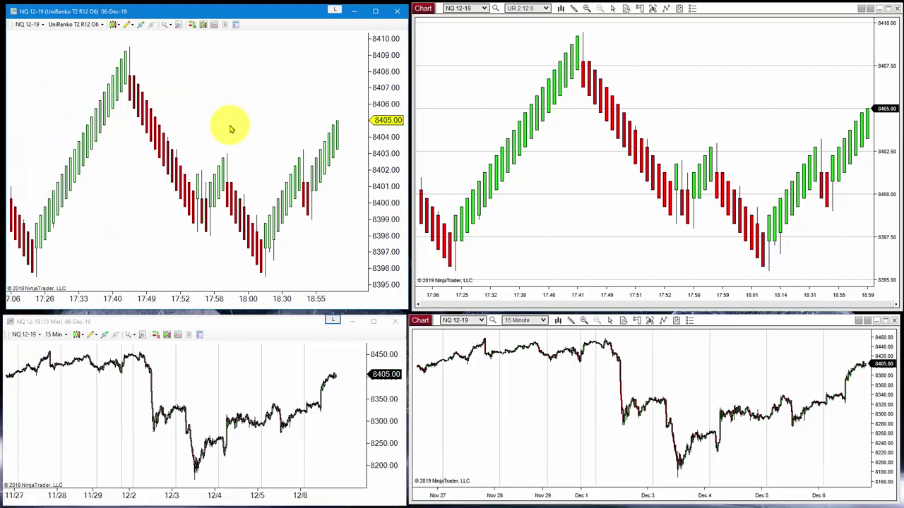
drag(266, 92, 238, 113)
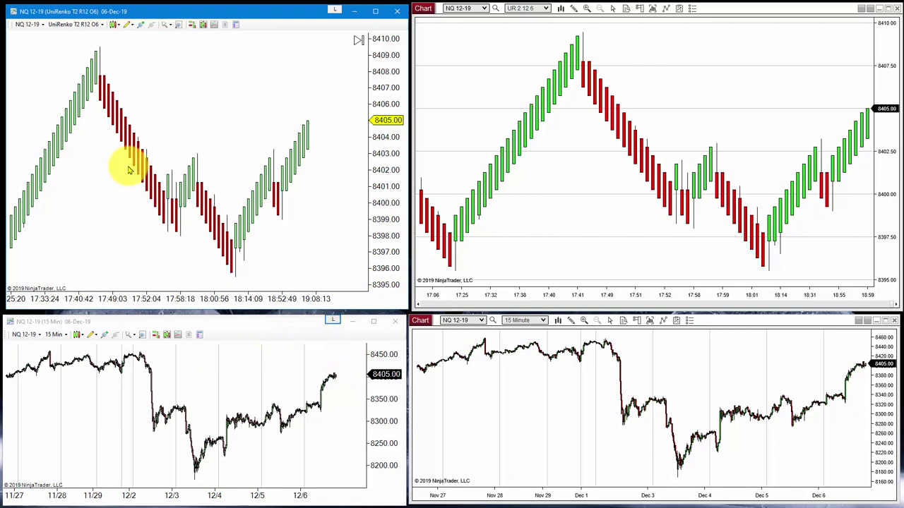
scroll(174, 134, up, 1)
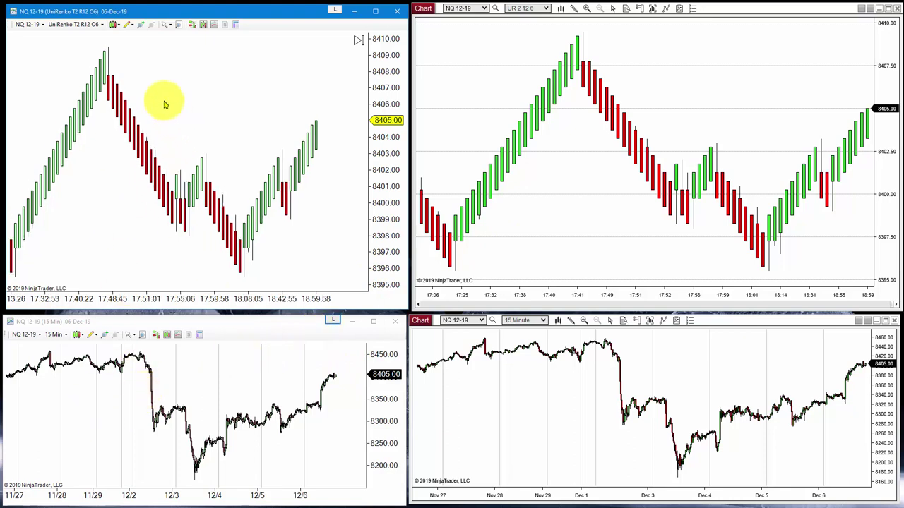
click(358, 40)
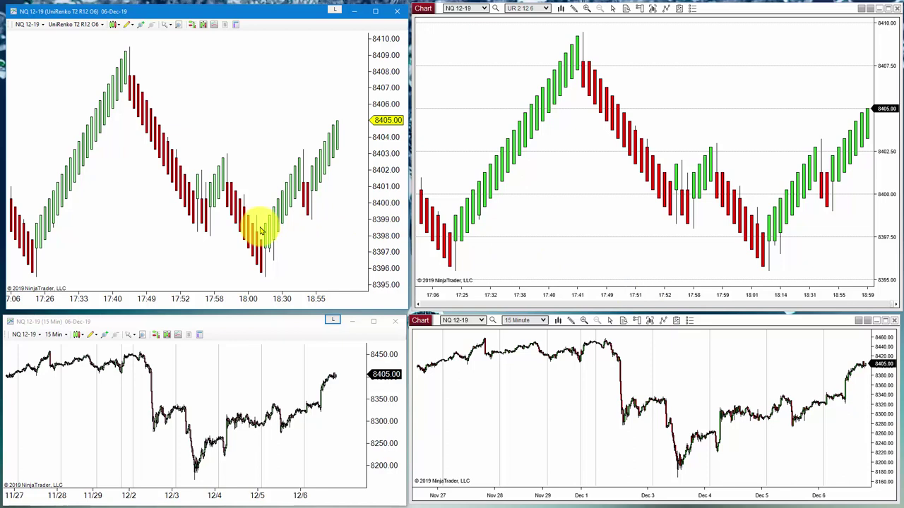
Step: Draw a straight trend line on the older-version 15 Min chart from the December 3 low, rising past the December 6 bars
click(127, 25)
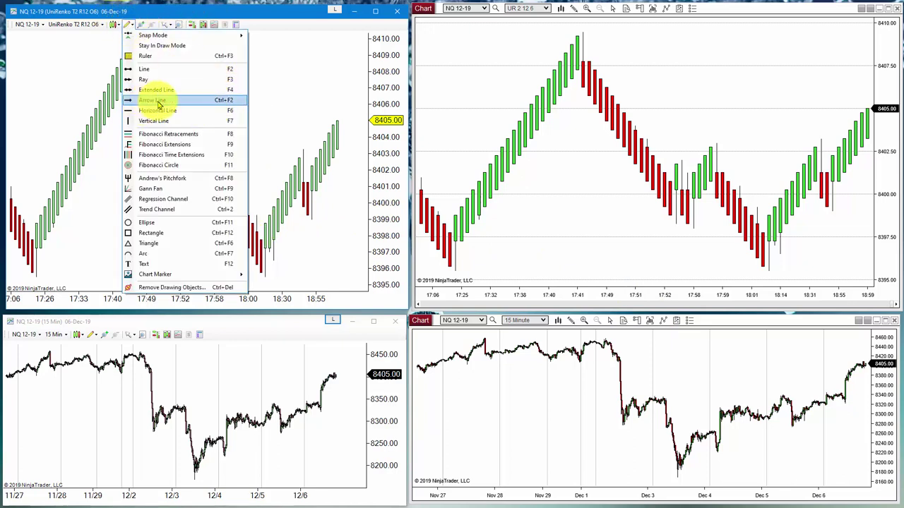
click(159, 103)
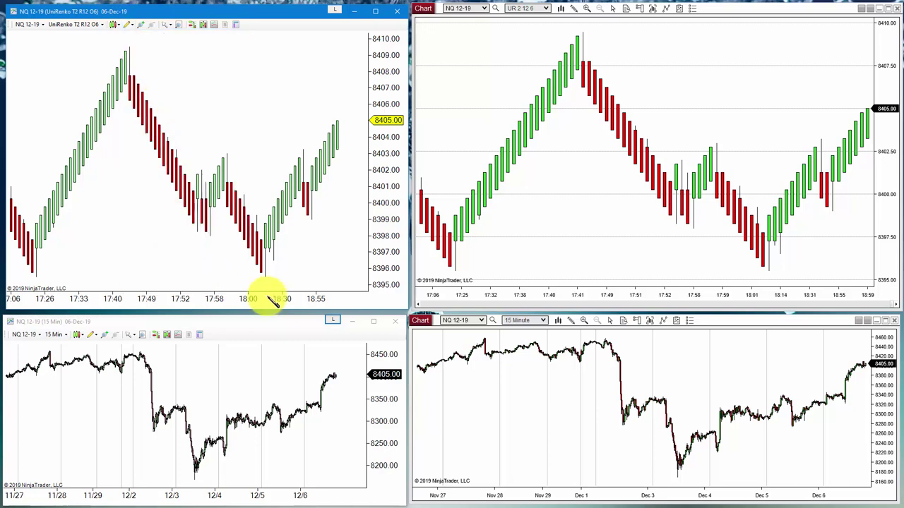
click(197, 480)
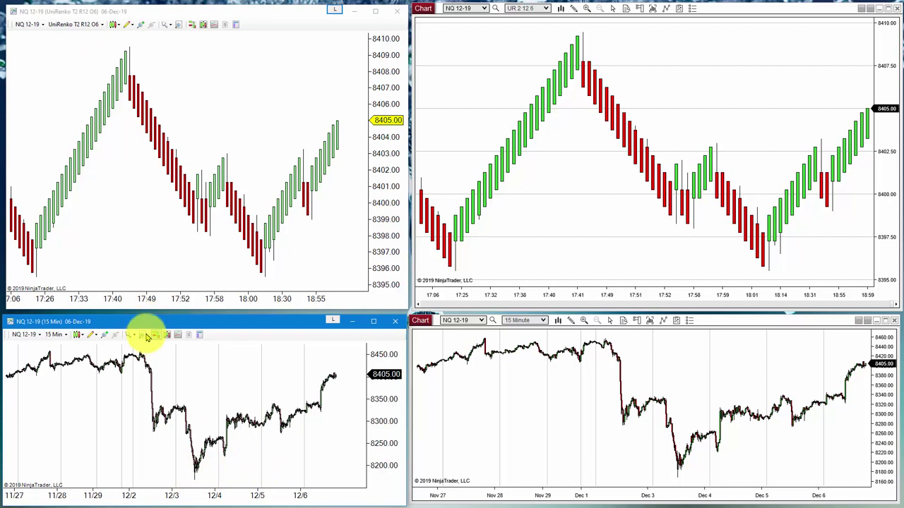
click(92, 335)
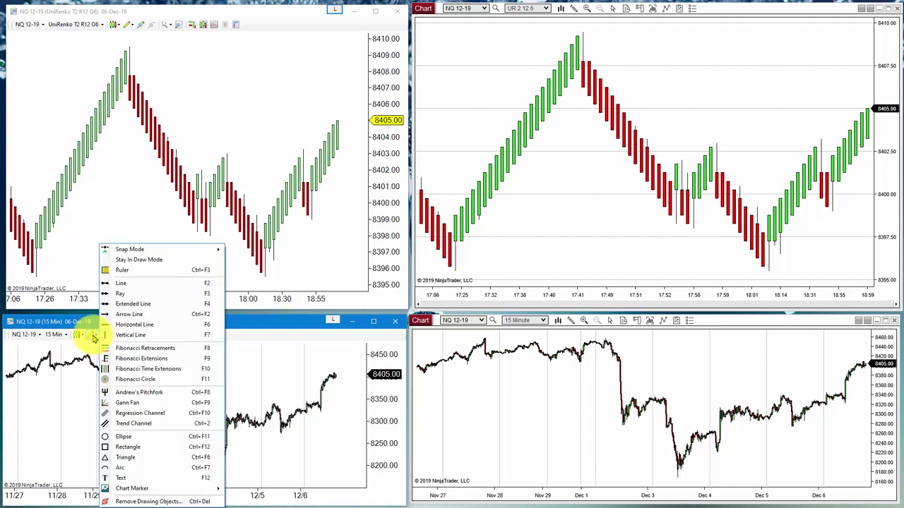
click(123, 284)
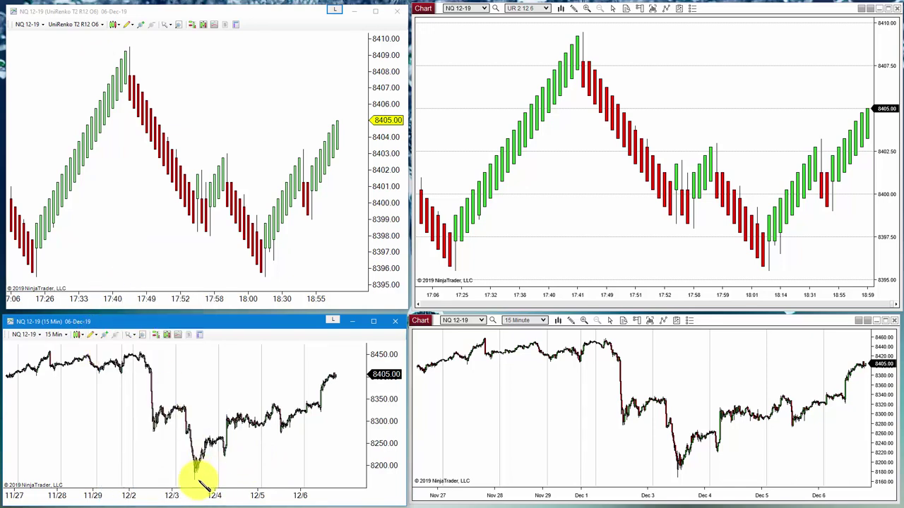
mouse_move(196, 479)
mouse_down()
mouse_move(236, 473)
mouse_move(347, 415)
mouse_move(348, 402)
mouse_up()
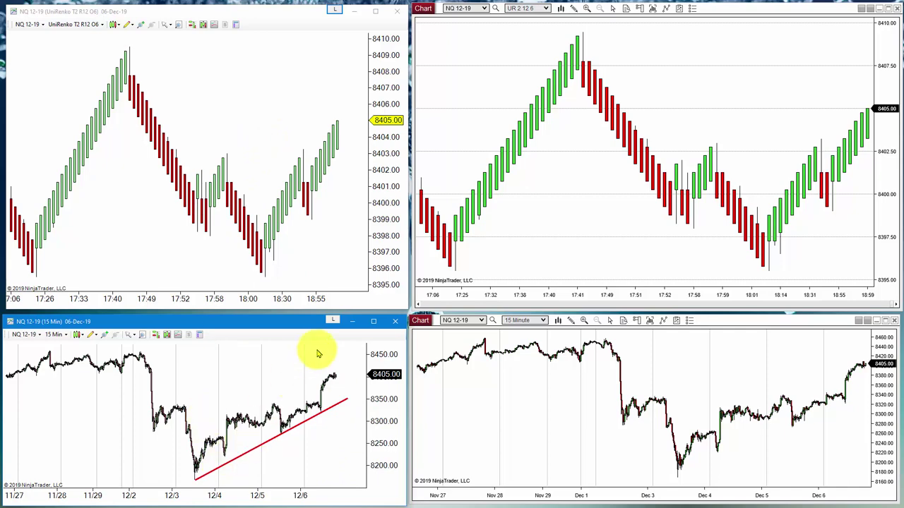
Step: Attach the red trend line on the 15 Min chart to NQ 12-19 (All charts)
click(177, 236)
drag(177, 303, 247, 337)
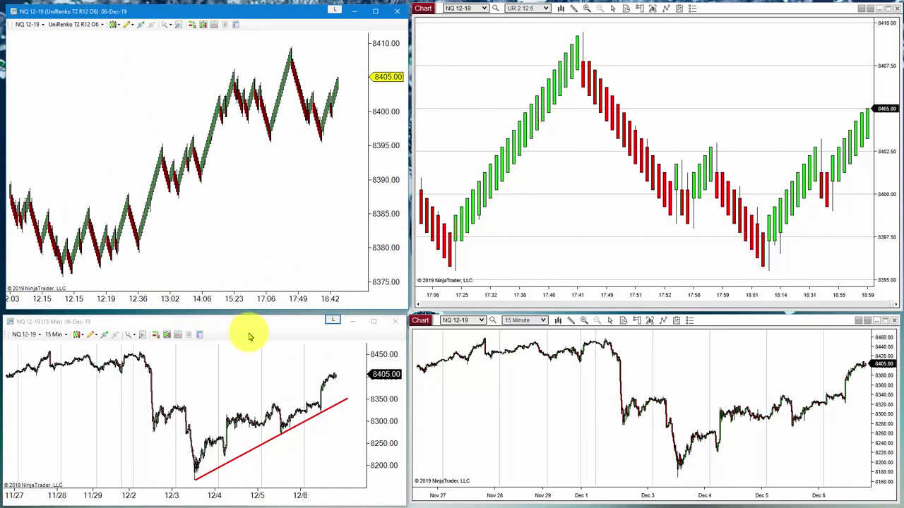
click(272, 441)
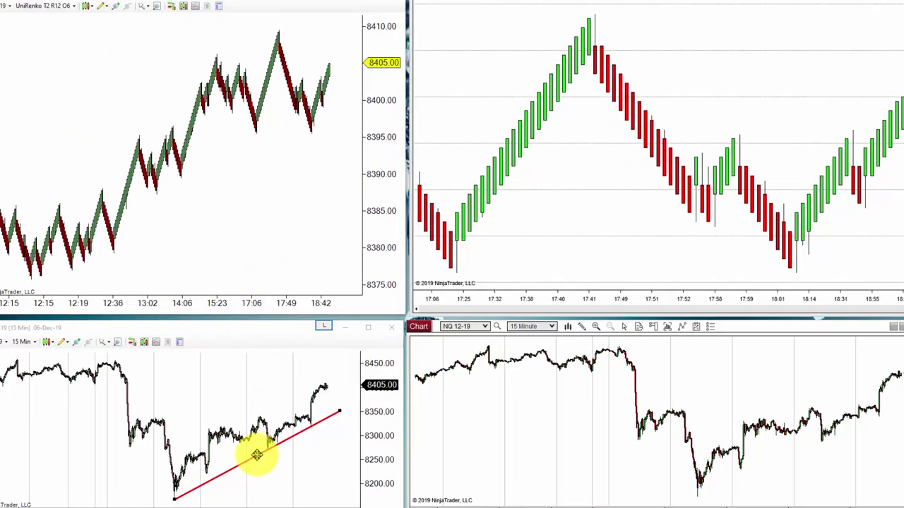
double_click(271, 439)
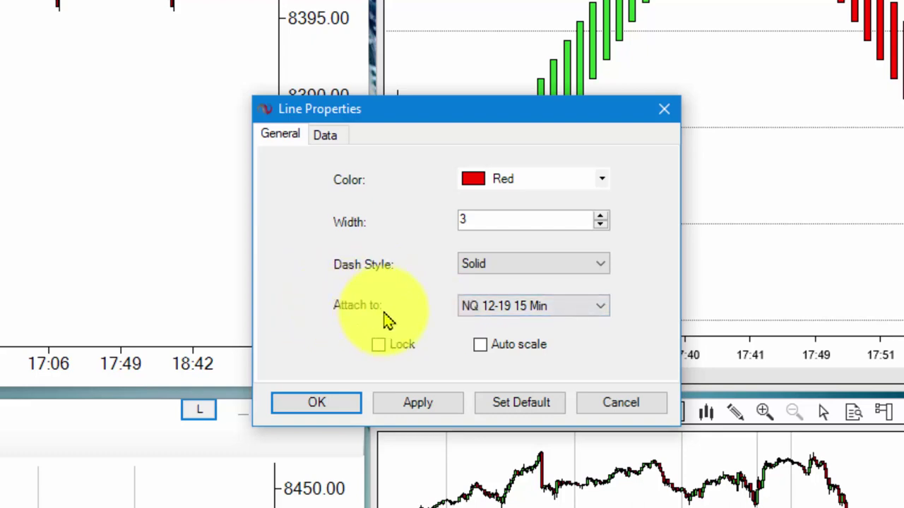
click(597, 309)
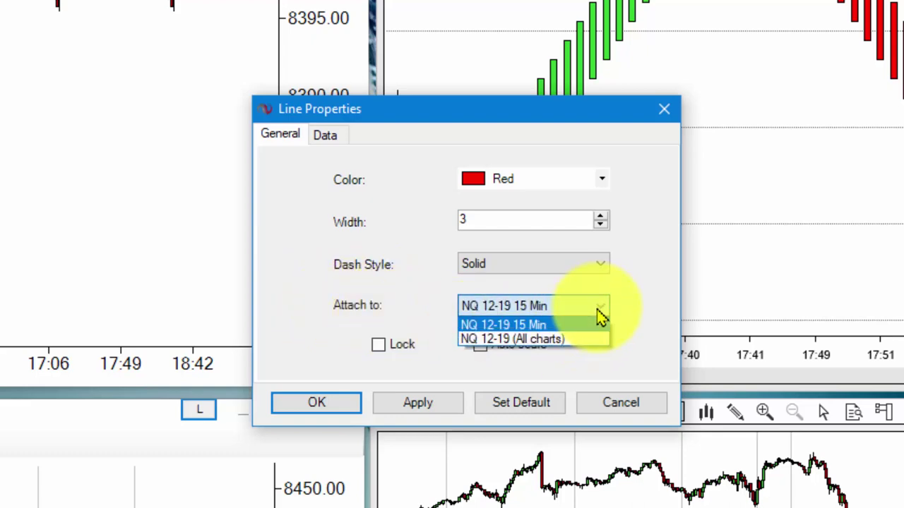
click(534, 341)
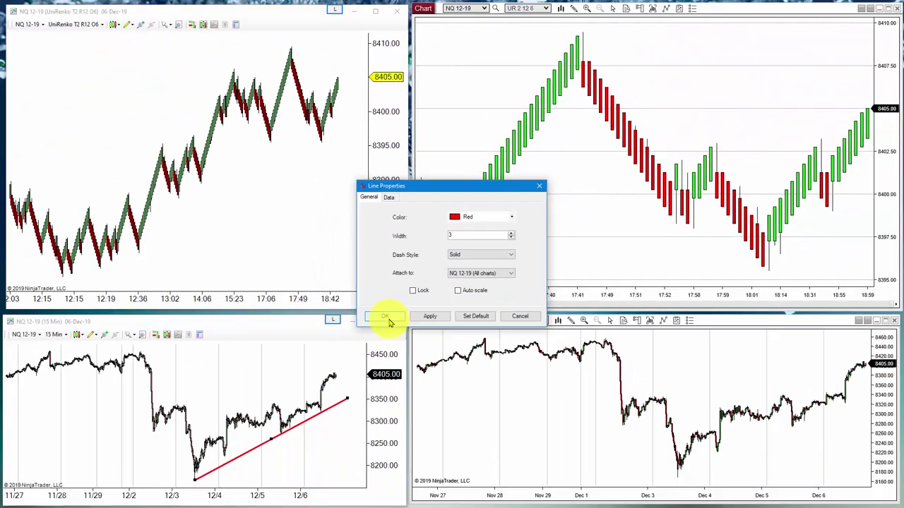
click(317, 403)
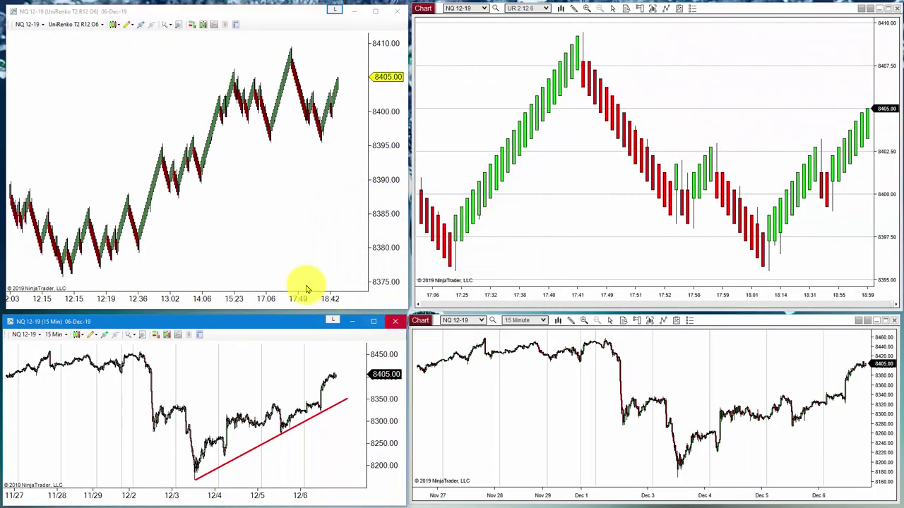
Step: Set Show global draw objects to False in the UniRenko chart's data series and check the trend line's attachment setting
mouse_move(388, 262)
mouse_down()
mouse_move(397, 40)
mouse_move(375, 282)
mouse_move(373, 91)
mouse_move(373, 208)
mouse_move(377, 108)
mouse_up()
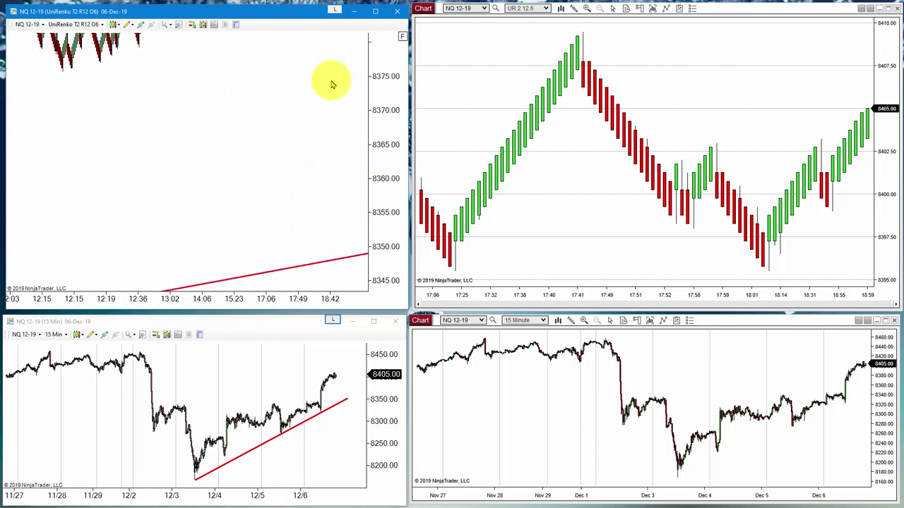
right_click(278, 75)
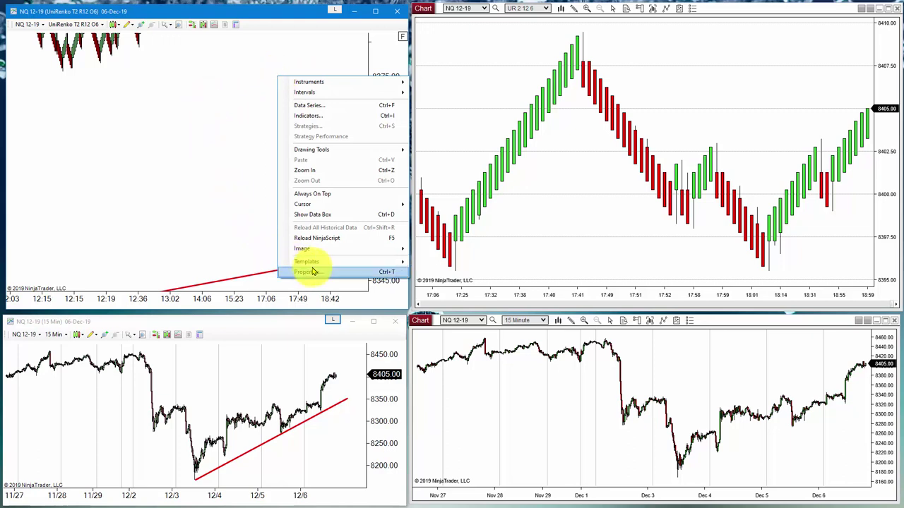
click(309, 107)
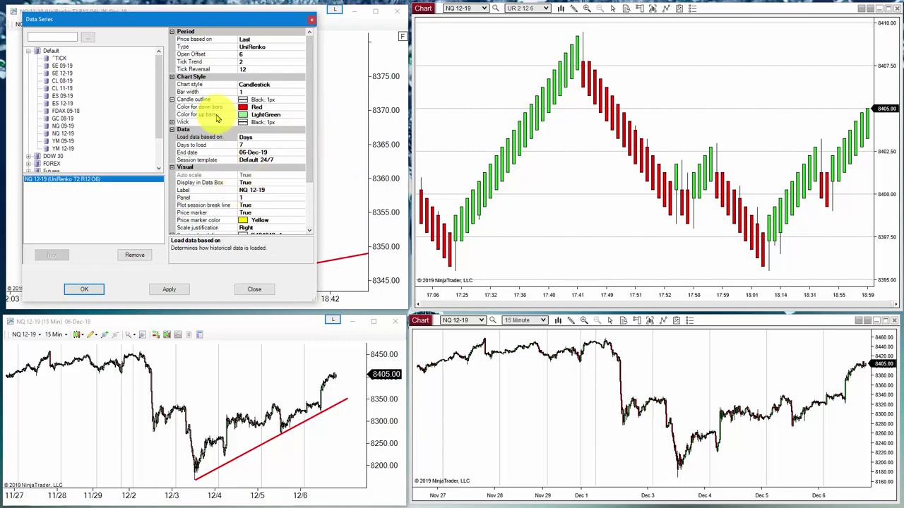
scroll(240, 162, down, 3)
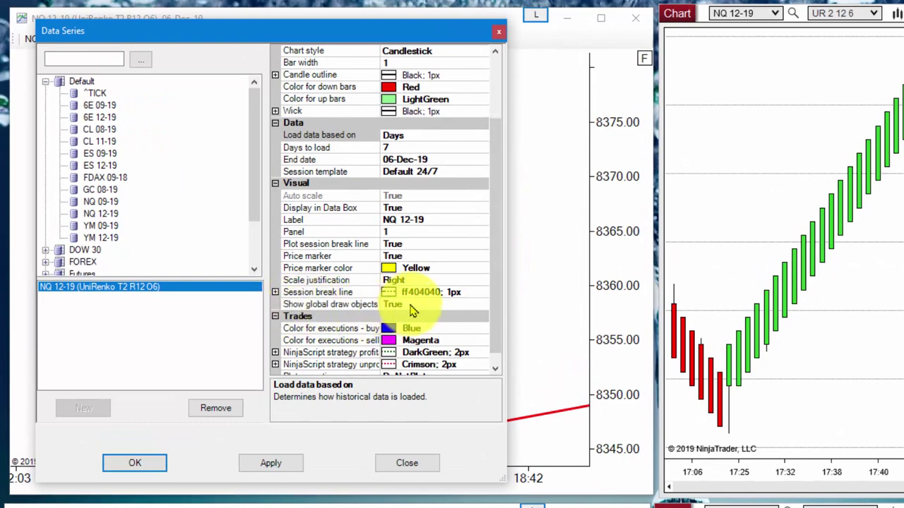
click(409, 304)
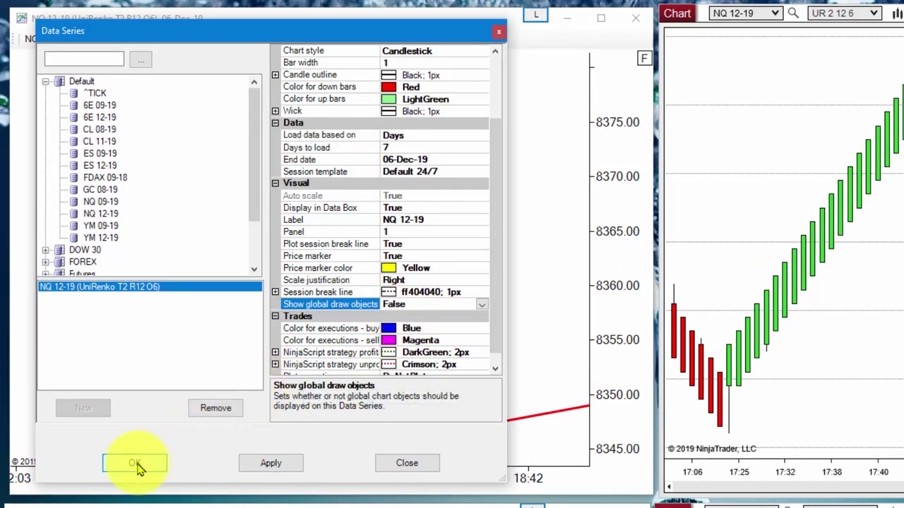
click(136, 465)
drag(587, 134, 648, 133)
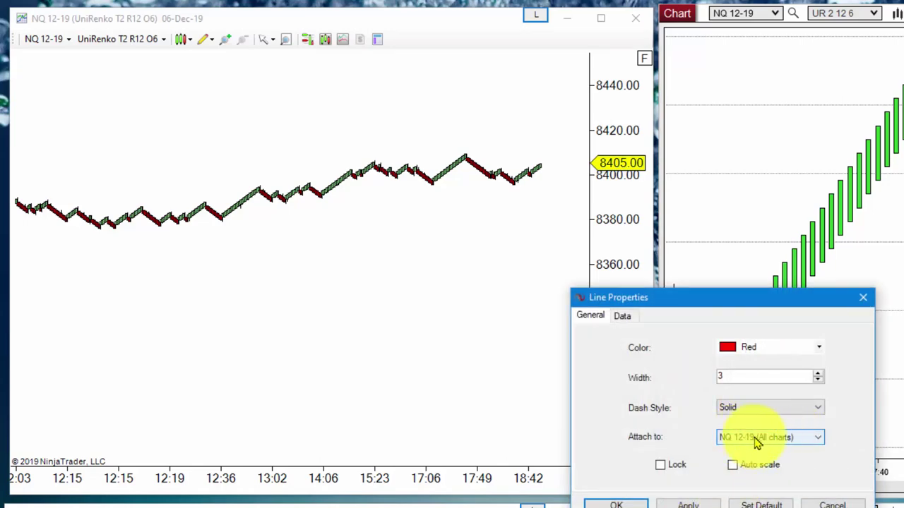
click(826, 504)
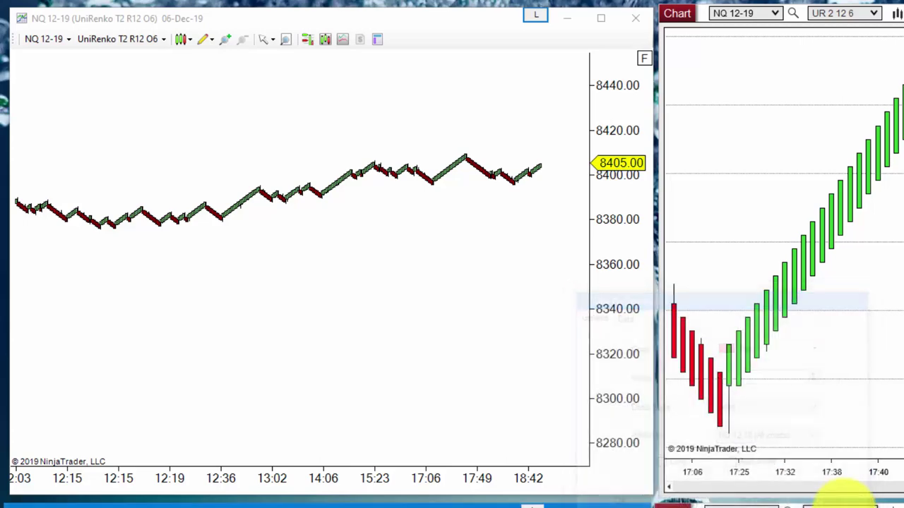
Step: Set Show global draw objects back to True in the UniRenko chart's data series
right_click(281, 102)
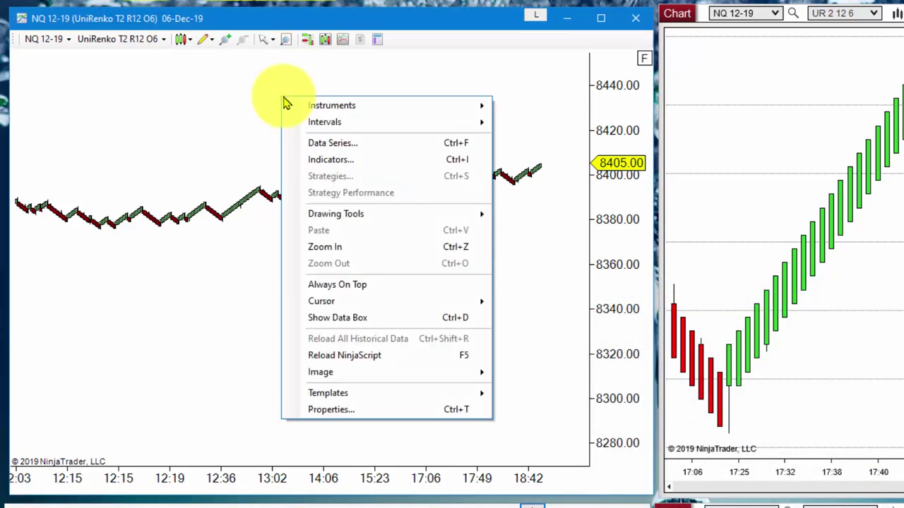
click(346, 145)
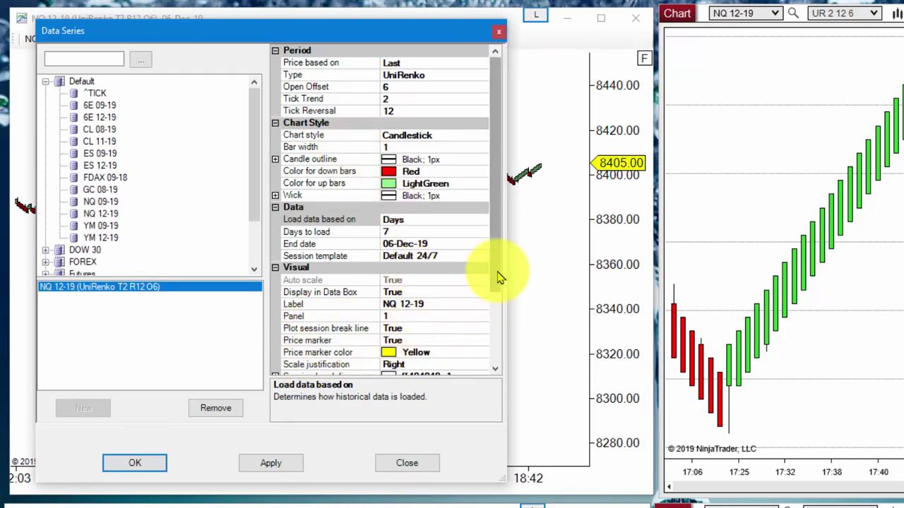
scroll(494, 305, down, 1)
scroll(494, 305, down, 1)
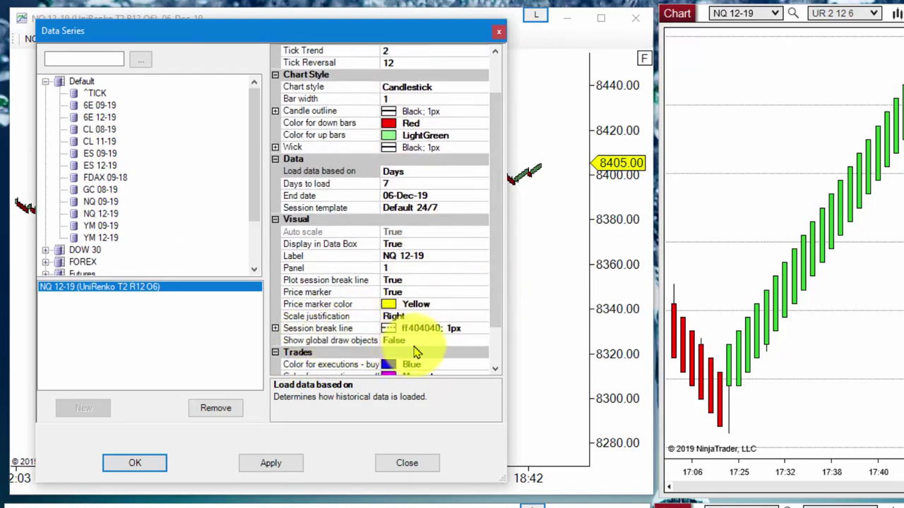
double_click(419, 342)
click(127, 464)
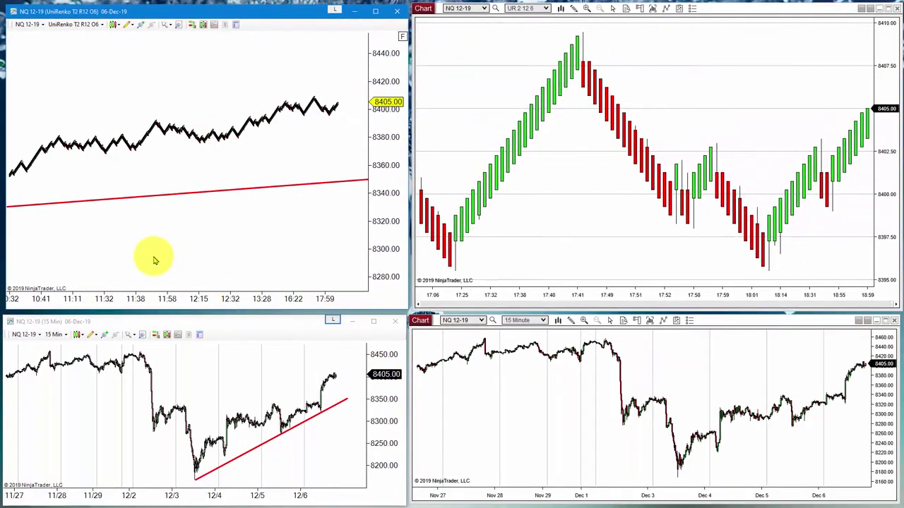
Step: Move the global trend line up about 25 points on the UniRenko chart and delete it
drag(199, 189, 198, 158)
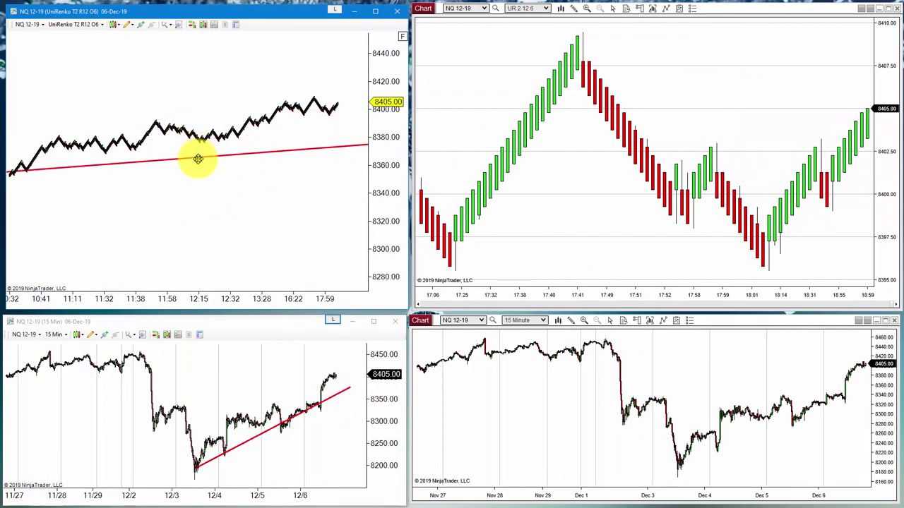
click(401, 36)
click(575, 302)
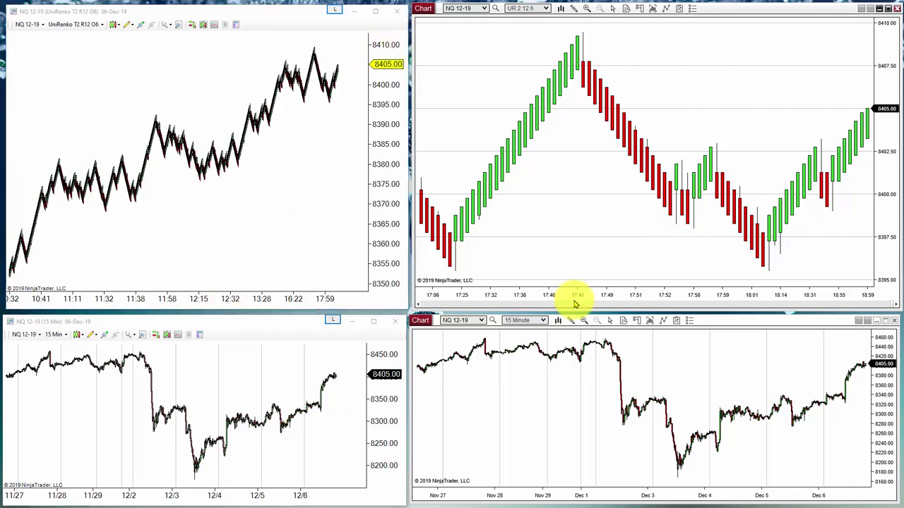
drag(192, 295, 262, 284)
Step: Draw a line on the 15 Minute chart from about 8200 at the December 3 low to about 8407 at the latest bars
click(671, 383)
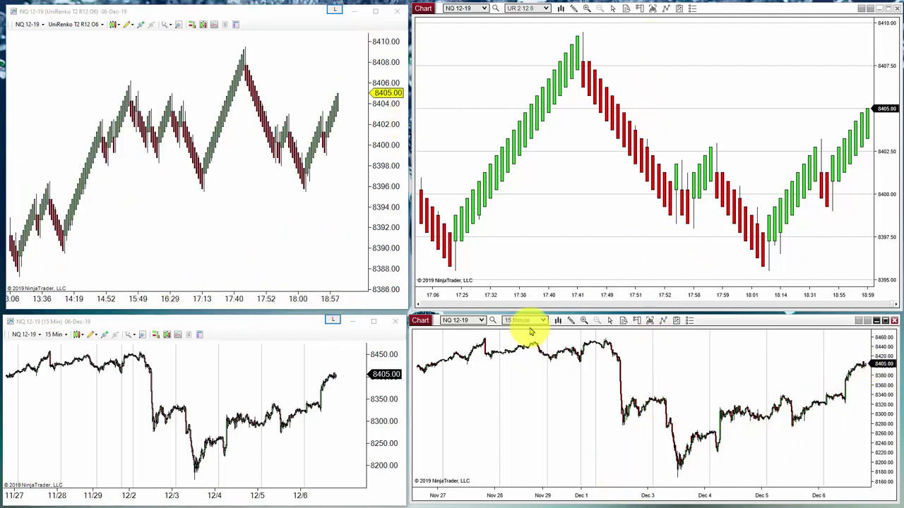
click(571, 322)
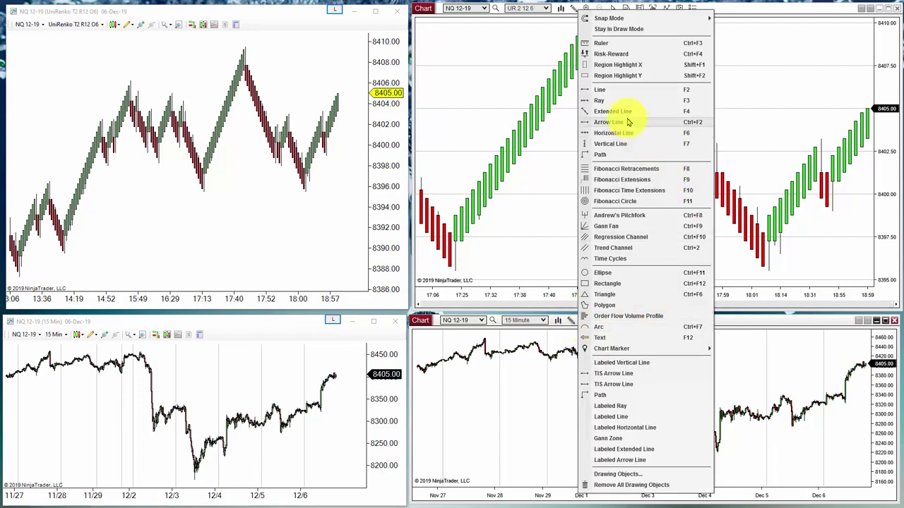
click(616, 97)
click(666, 457)
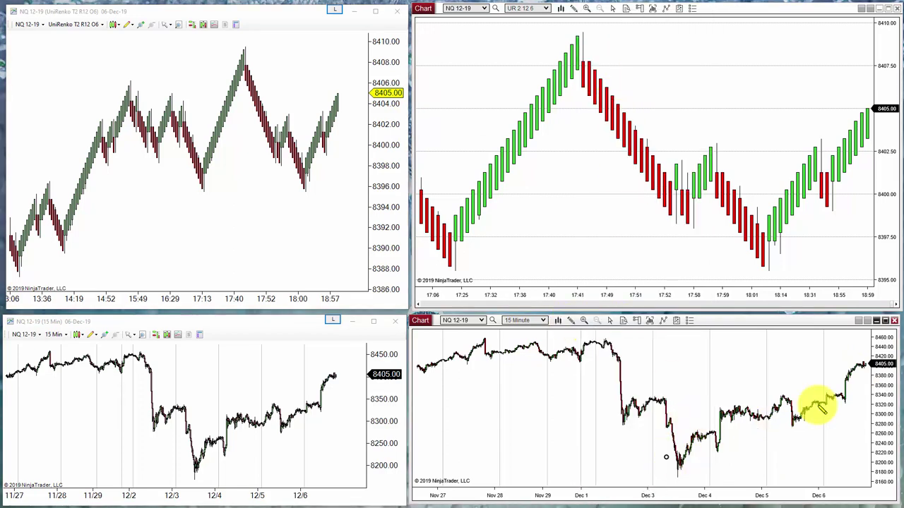
click(865, 360)
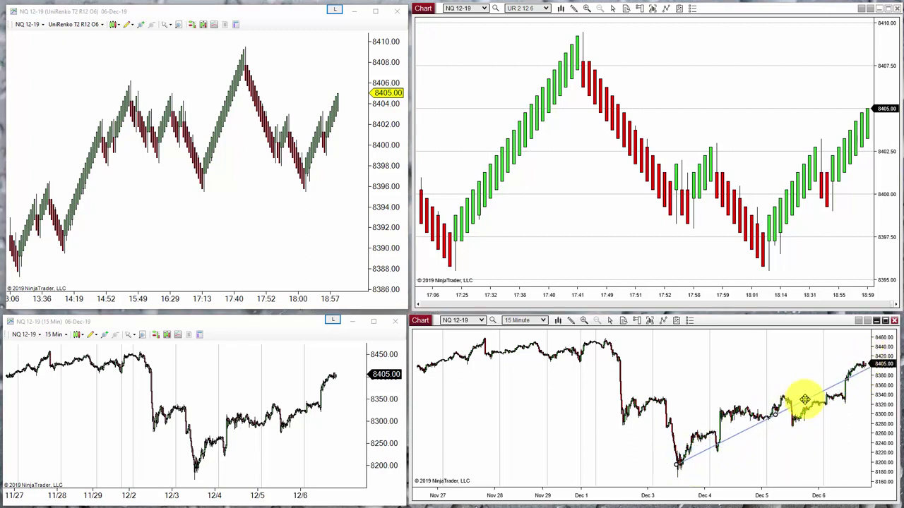
Step: Attach the trend line on the 15 Minute chart to NQ 12-19 (All charts)
scroll(720, 369, down, 5)
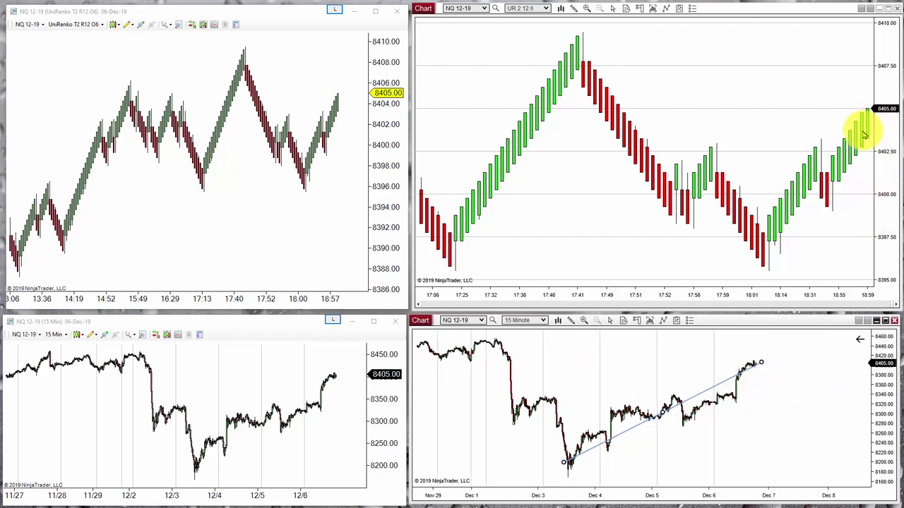
double_click(725, 381)
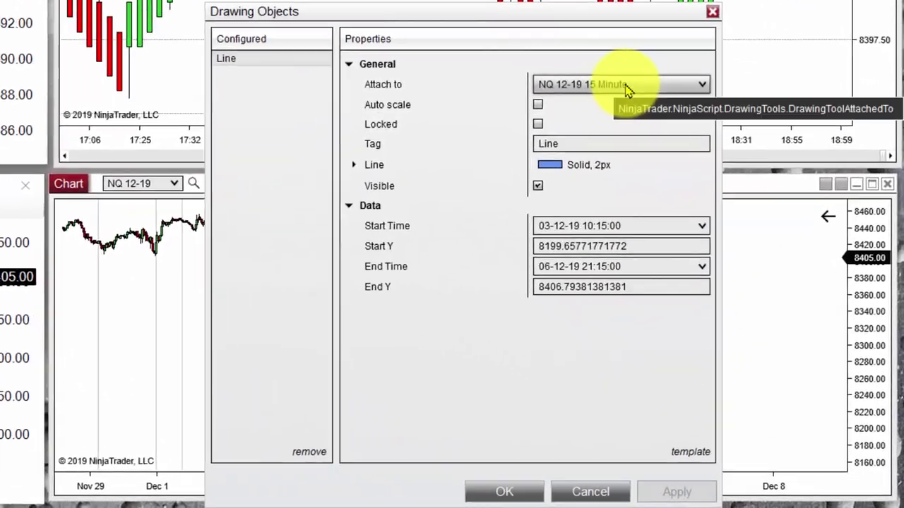
click(627, 83)
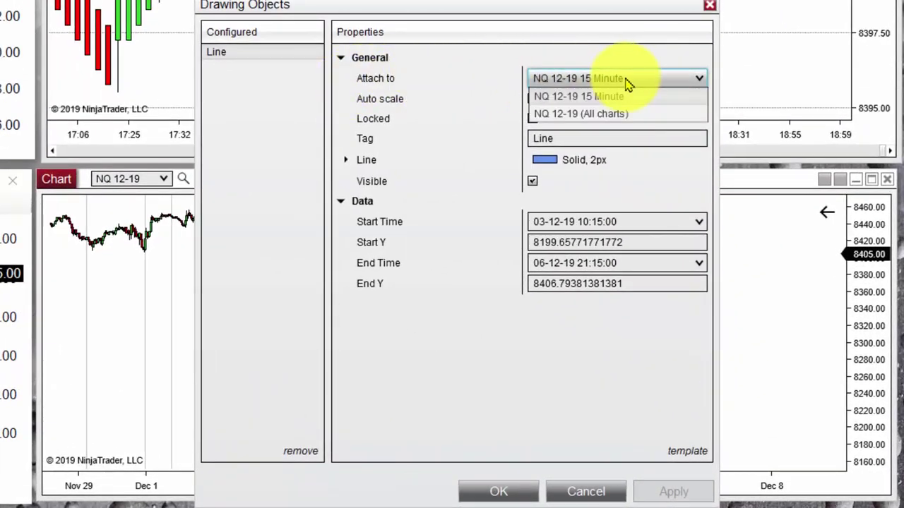
click(607, 114)
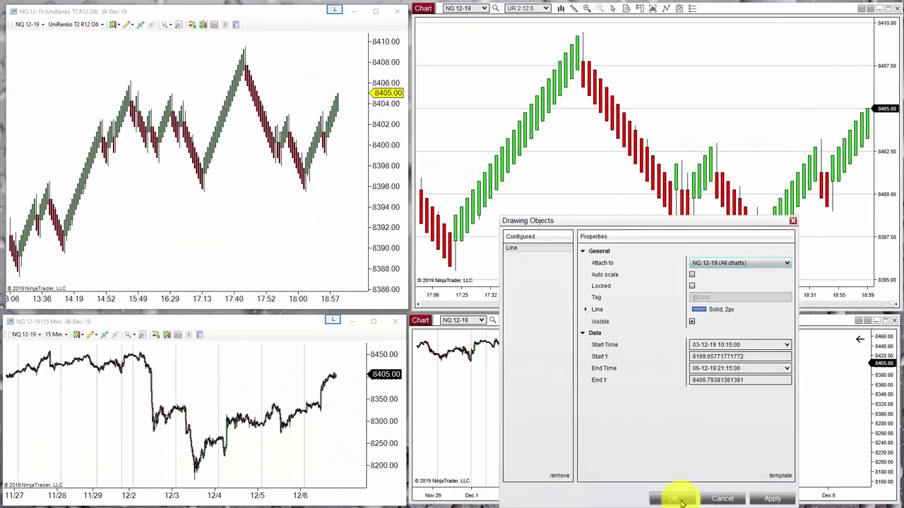
click(567, 494)
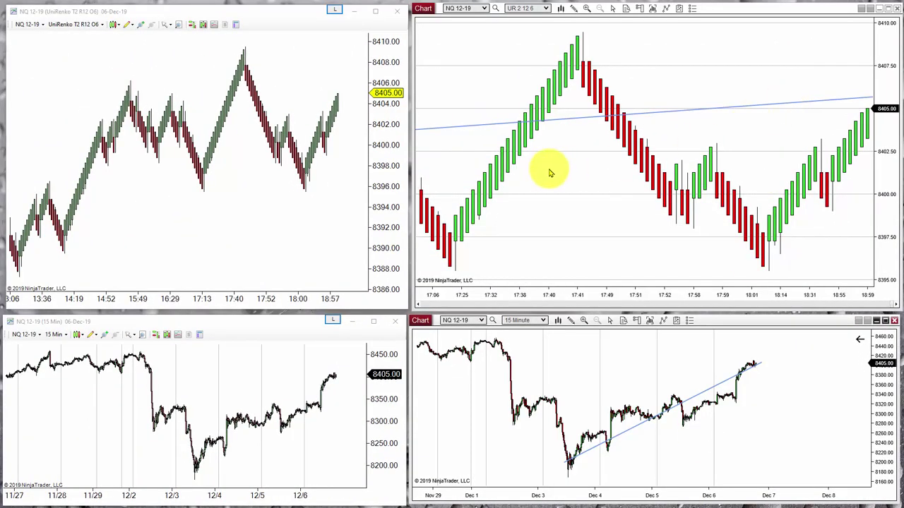
Step: Turn Show global draw objects off and back on in the UR 2 12 6 chart's data series
drag(665, 297, 754, 294)
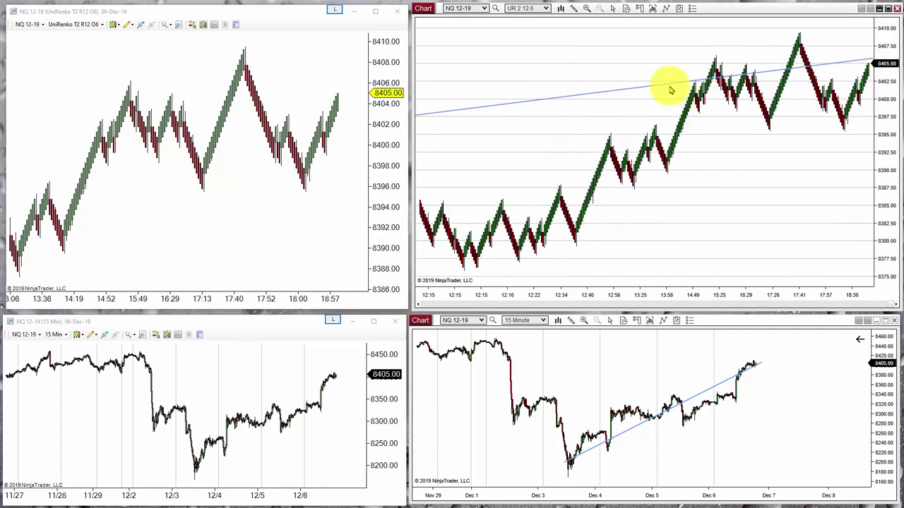
right_click(643, 42)
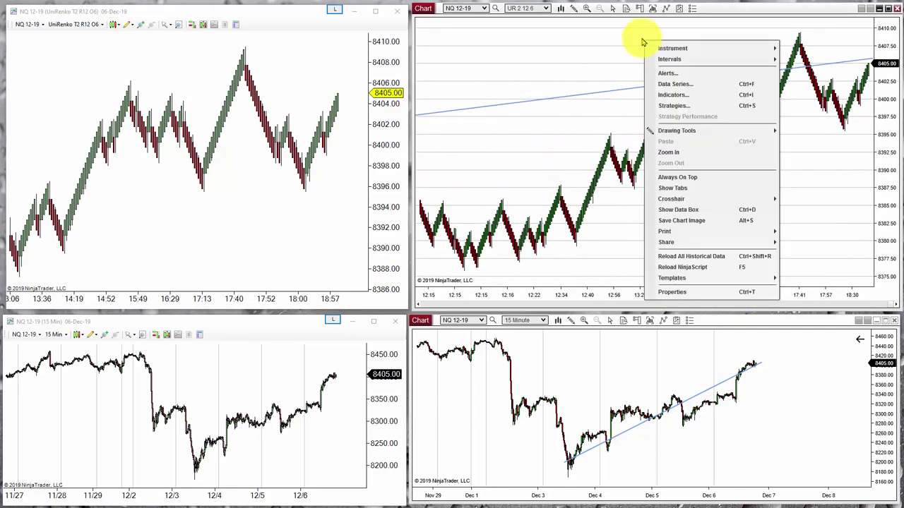
click(678, 86)
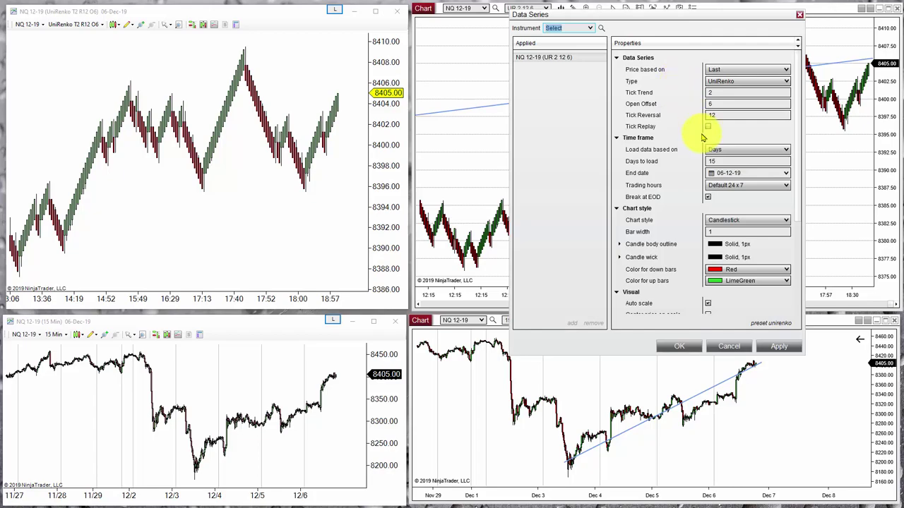
scroll(799, 205, down, 3)
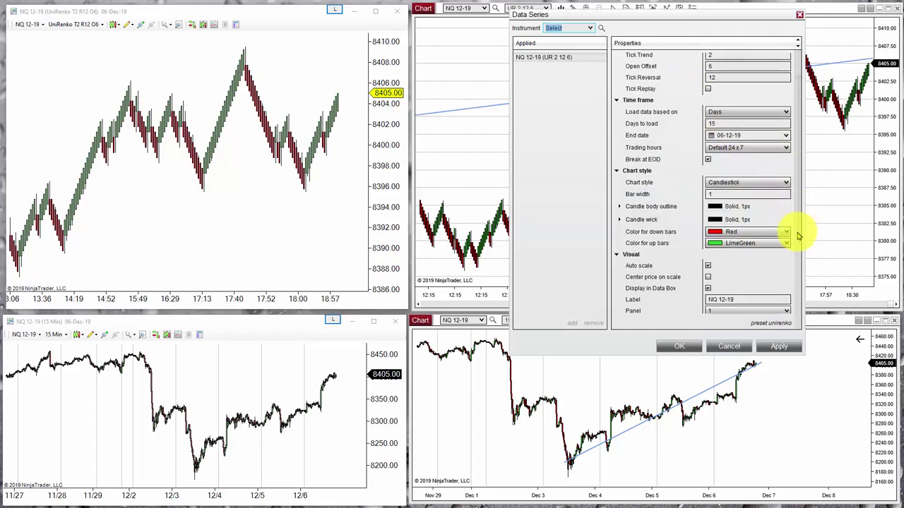
scroll(732, 415, down, 1)
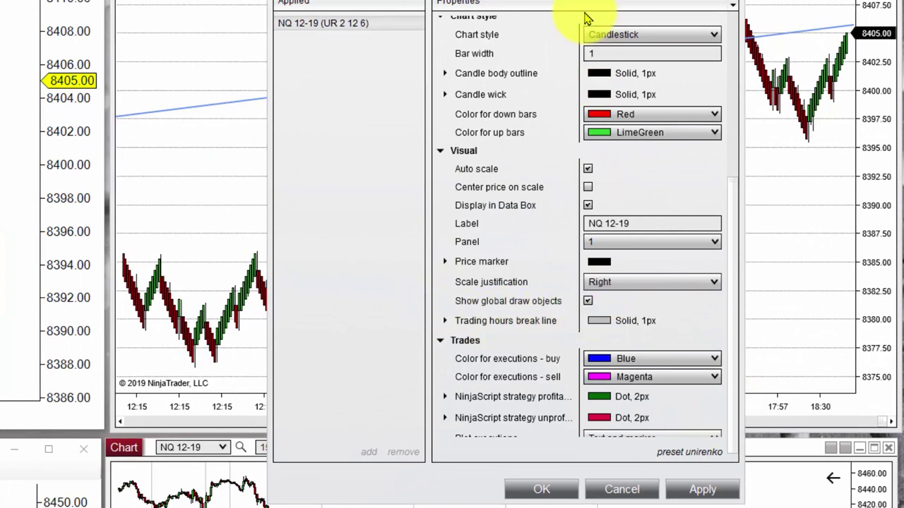
drag(626, 338, 92, 371)
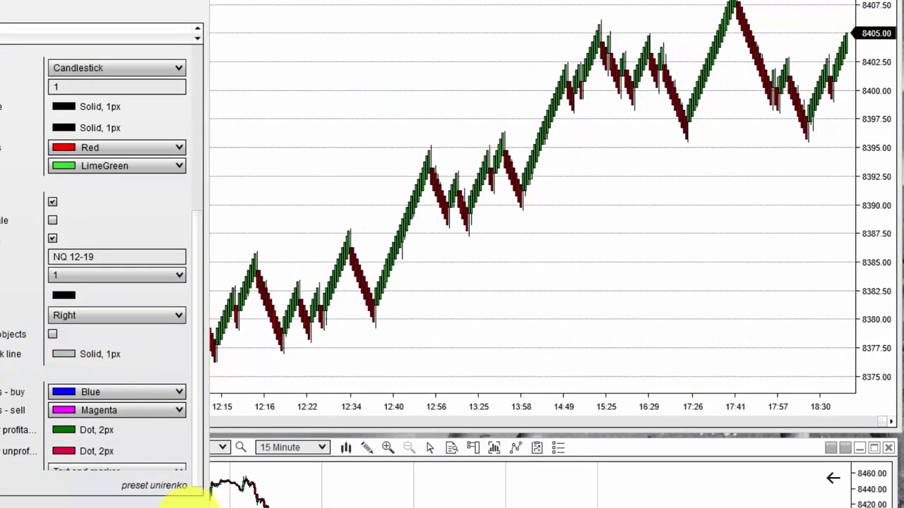
click(53, 336)
click(14, 503)
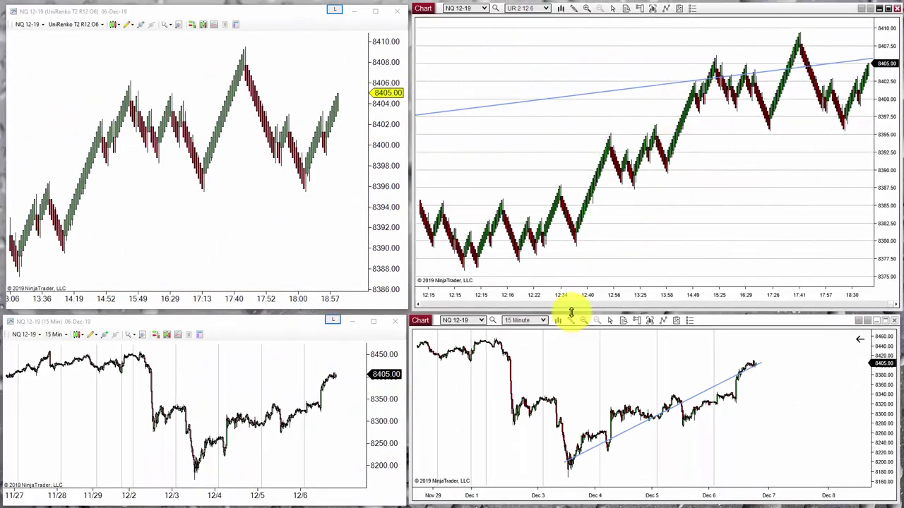
Step: Draw a rectangle on the 15 Minute chart from about 8341 on December 3 to about 8322 on December 6
click(557, 329)
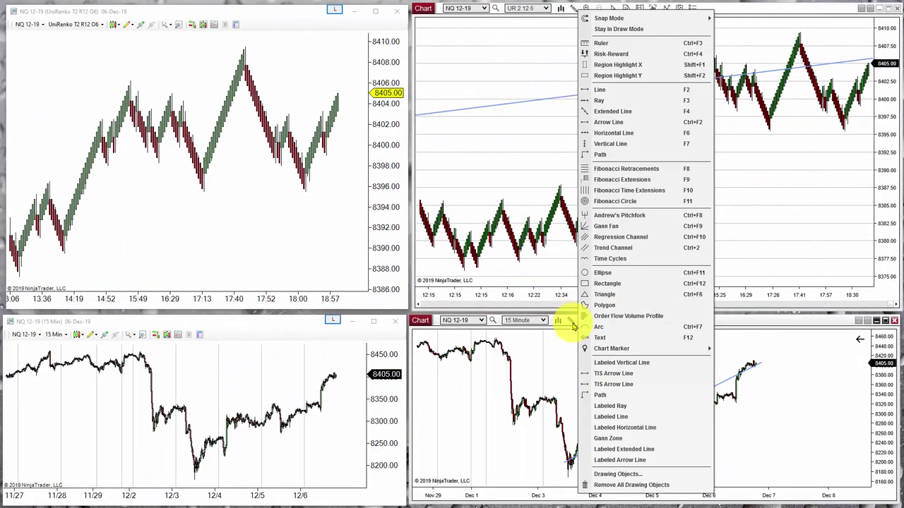
click(635, 284)
mouse_move(576, 405)
mouse_down()
mouse_move(784, 416)
mouse_move(722, 396)
mouse_move(719, 404)
mouse_up()
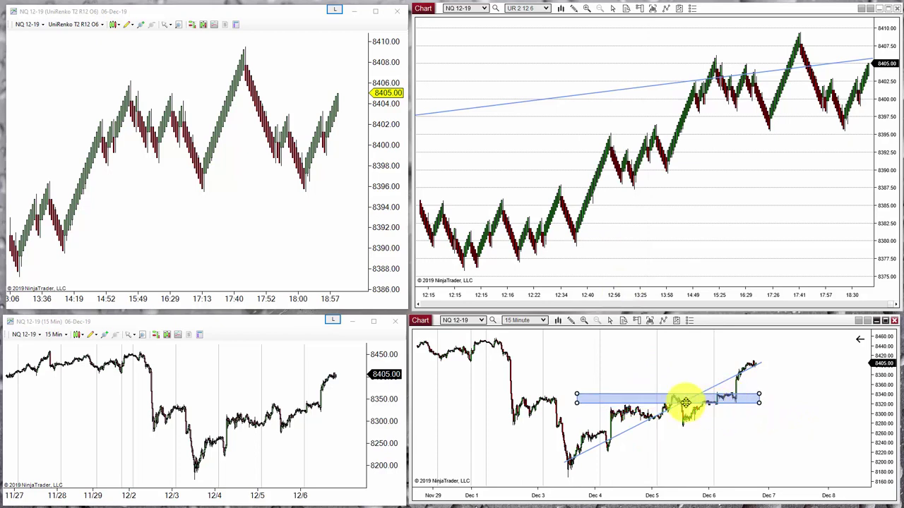
Step: Attach the rectangle on the 15 Minute chart to NQ 12-19 (All charts)
double_click(616, 399)
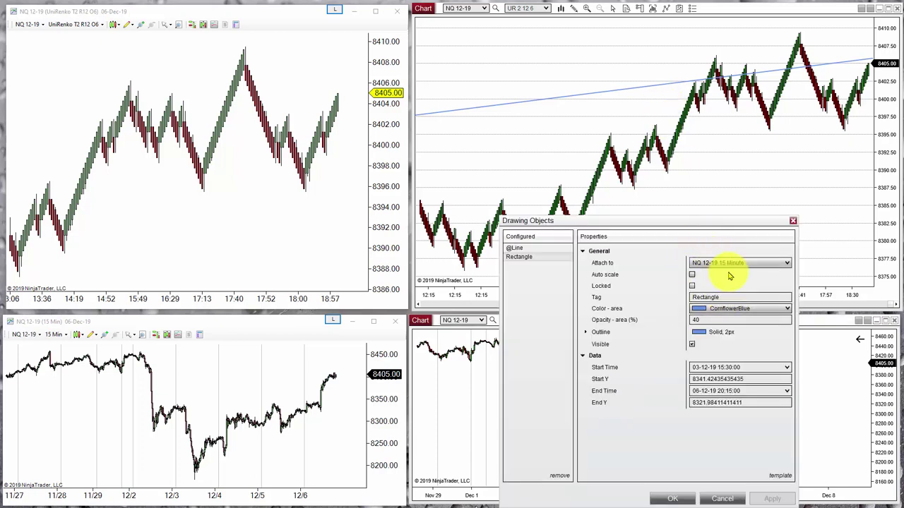
click(740, 264)
click(741, 282)
click(675, 499)
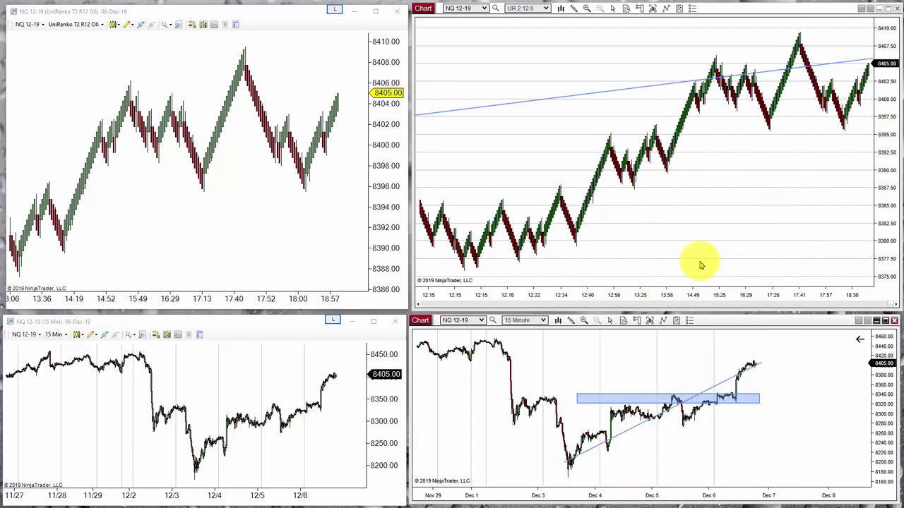
Step: Delete the global rectangle and the global trend line from the UR 2 12 6 chart
drag(645, 250, 776, 207)
drag(887, 50, 829, 294)
drag(655, 200, 671, 71)
key(Delete)
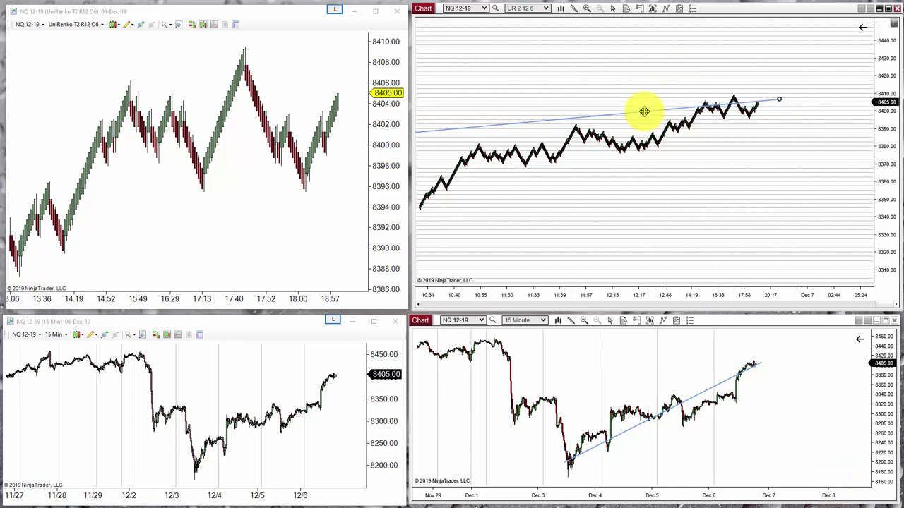
key(Delete)
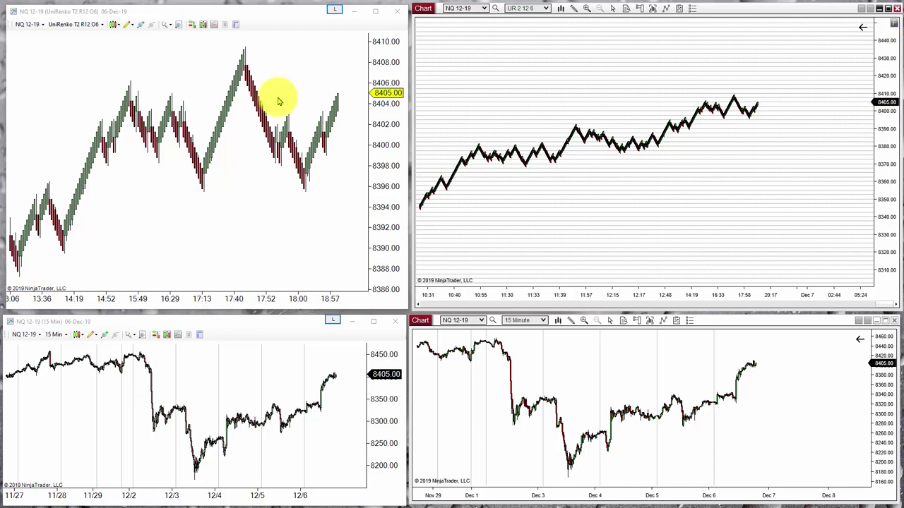
Step: Return both NinjaTrader 8 charts to the latest bars and restore the UR 2 12 6 chart's automatic price scale
click(862, 31)
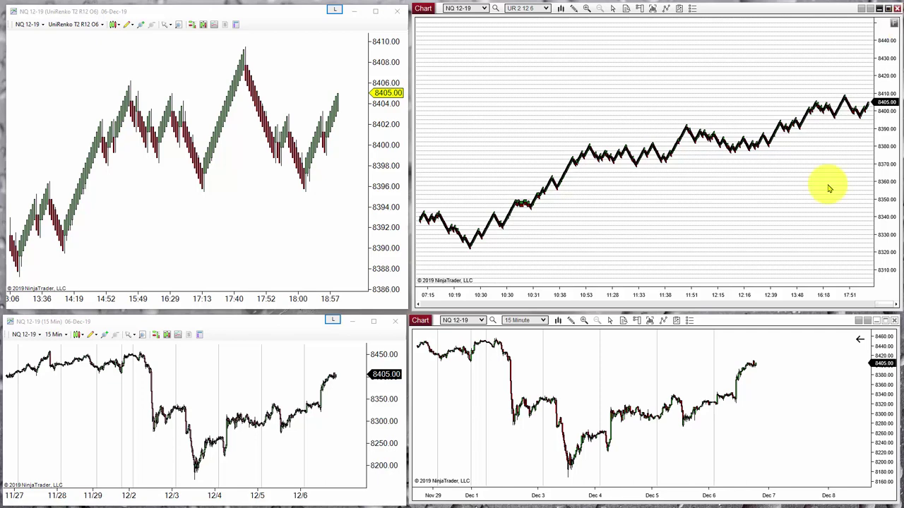
click(894, 26)
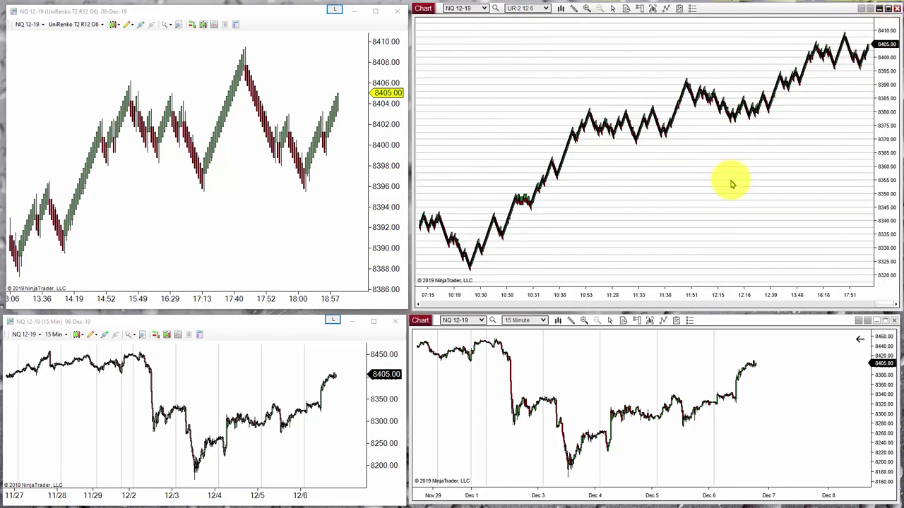
click(859, 343)
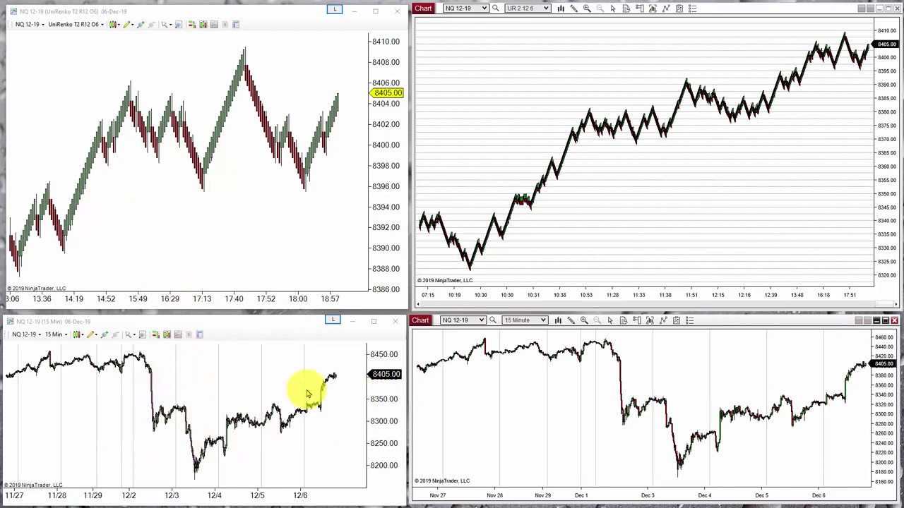
Step: Add the LinReg indicator to the NinjaTrader 7 chart of NQ 12-19 (15 Min)
right_click(236, 365)
click(278, 349)
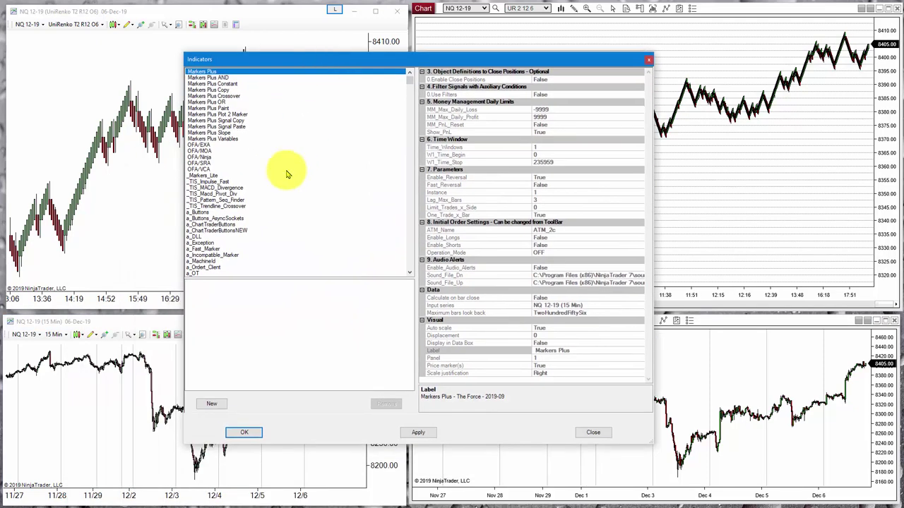
click(252, 168)
key(l)
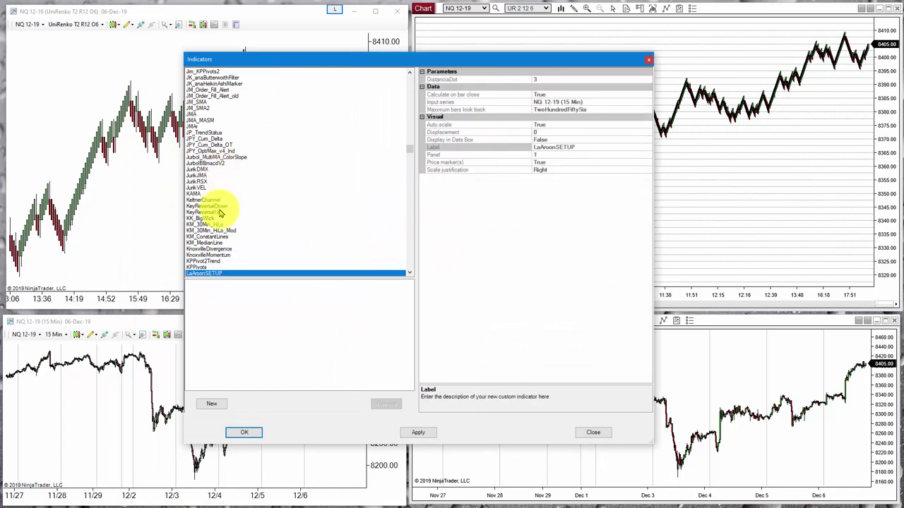
scroll(220, 214, down, 8)
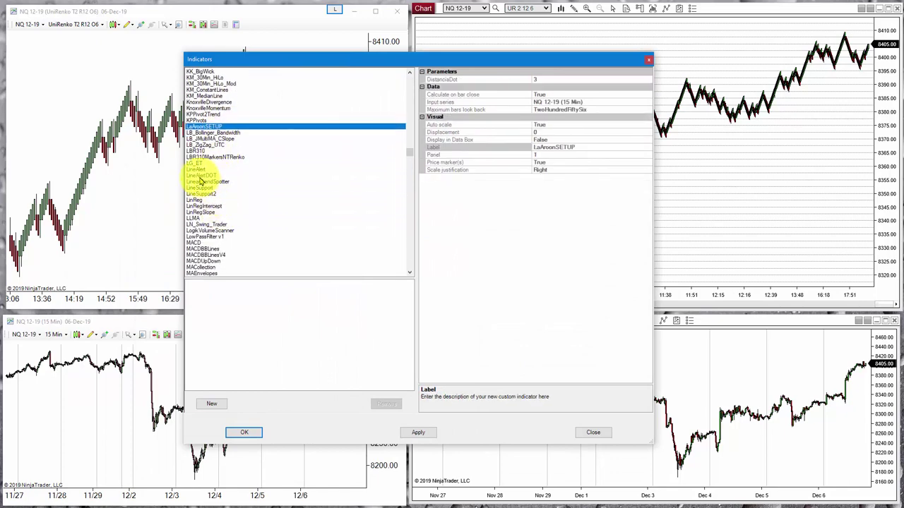
click(198, 201)
double_click(198, 201)
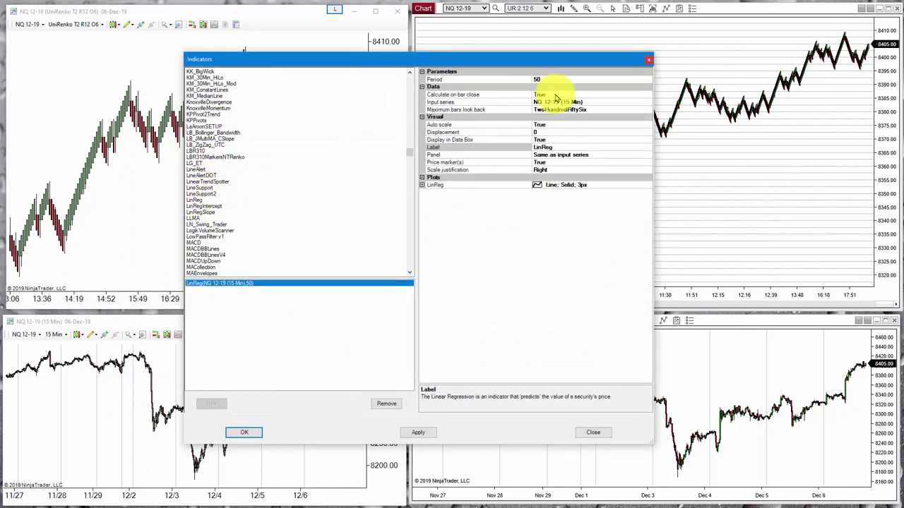
Step: Set the LinReg period to 100 and apply the indicator to the 15 Min chart
click(555, 78)
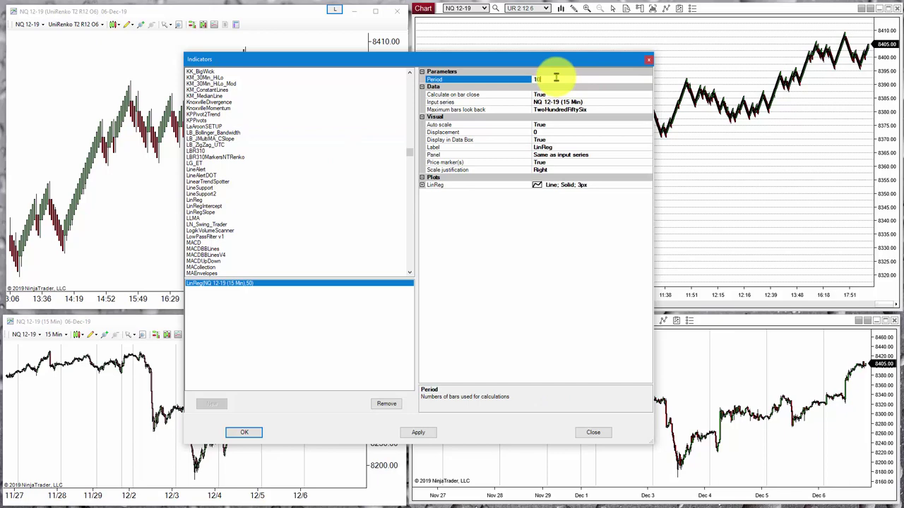
click(243, 432)
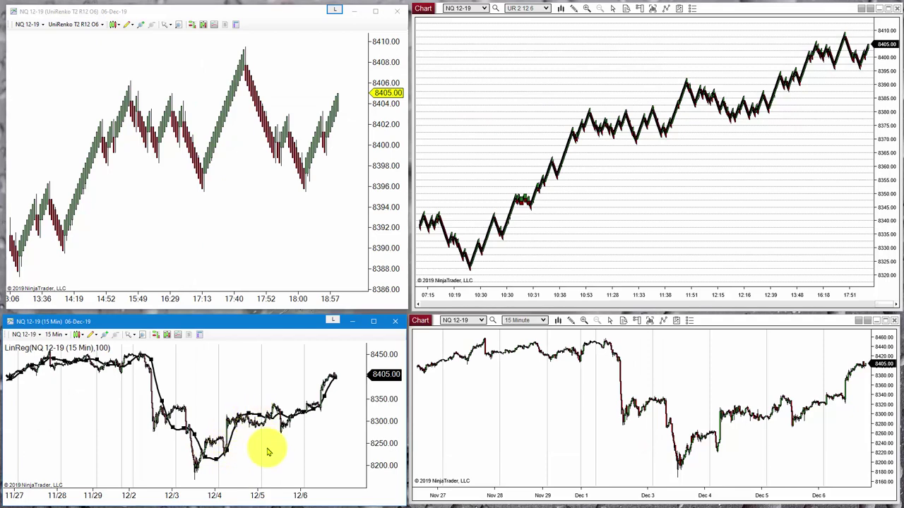
click(250, 177)
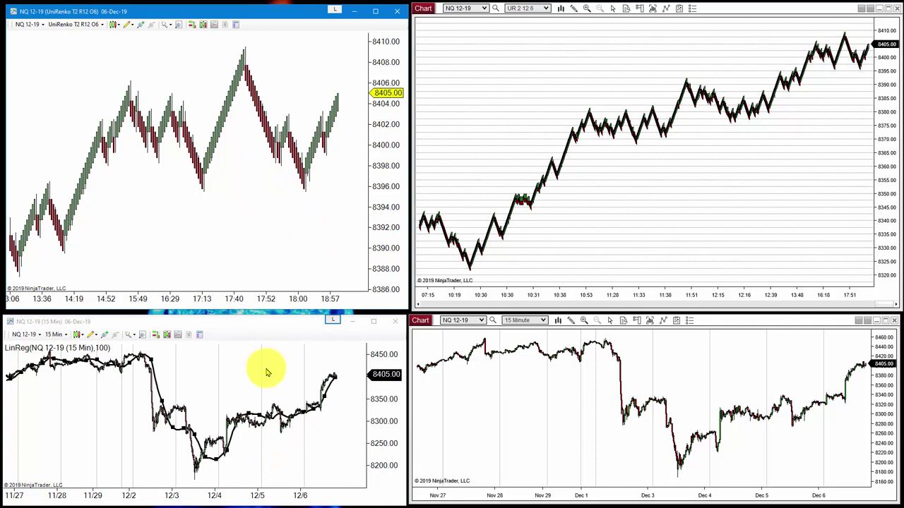
drag(333, 494, 201, 490)
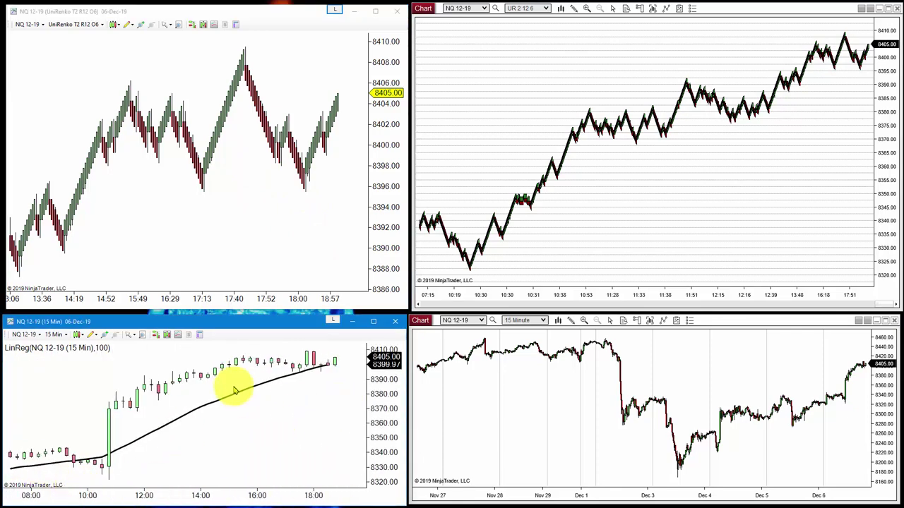
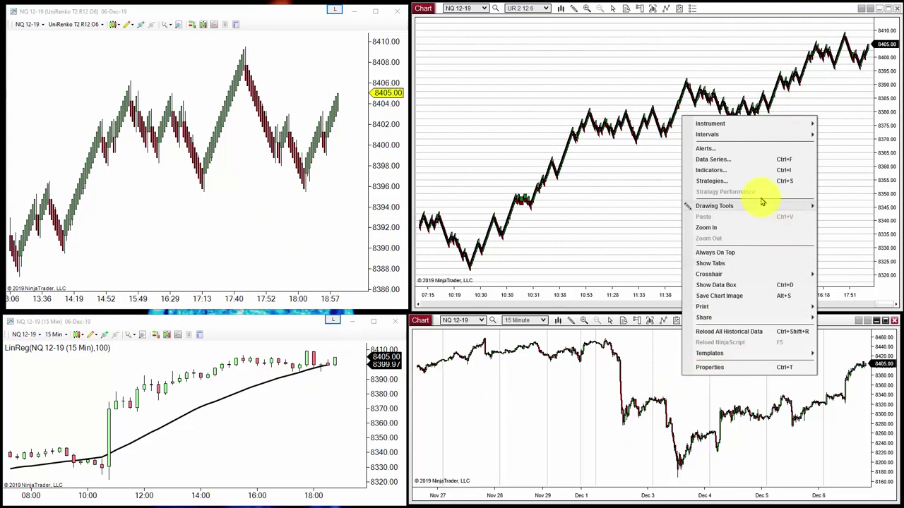
Step: Add the Lin. reg. indicator with a period of 100 to the NinjaTrader 8 15 Minute chart
click(749, 178)
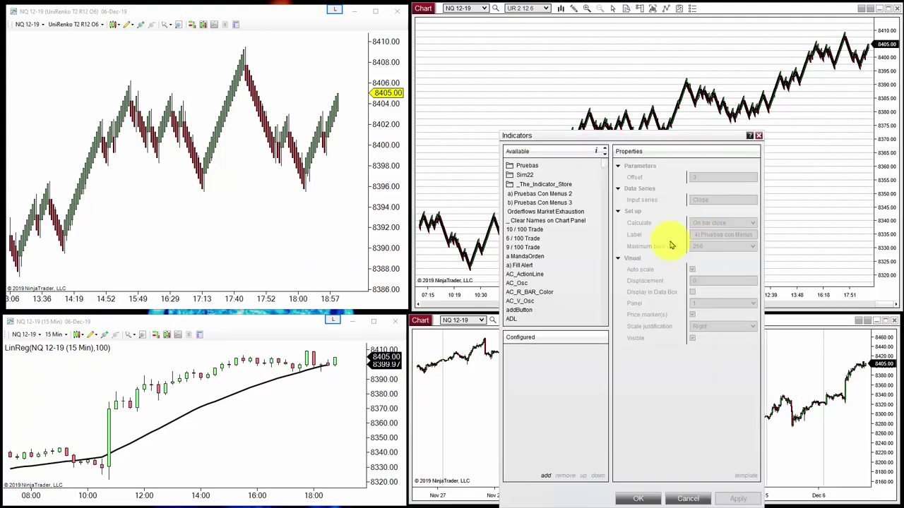
drag(602, 157, 573, 253)
scroll(573, 253, up, 2)
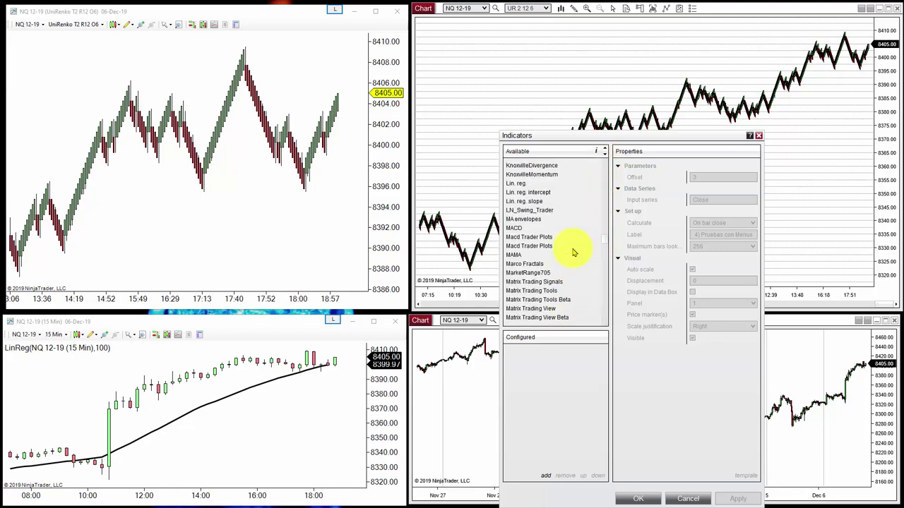
double_click(524, 184)
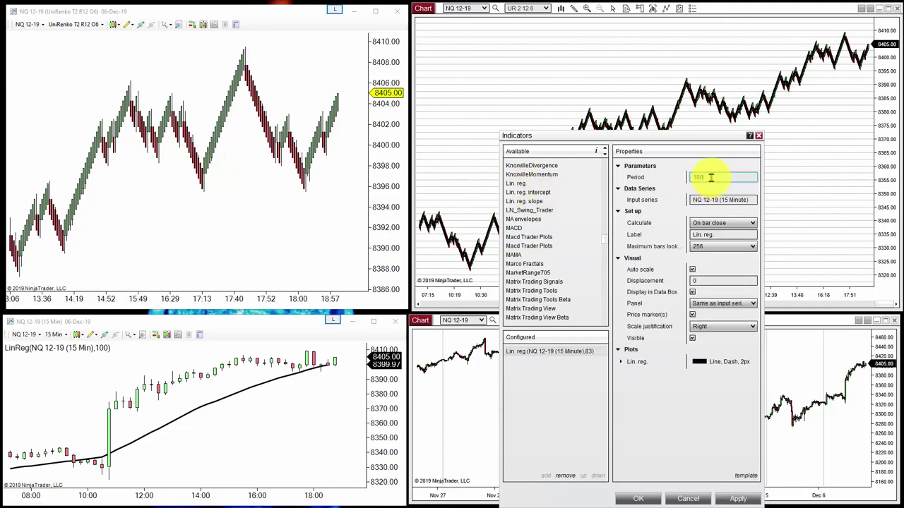
click(639, 499)
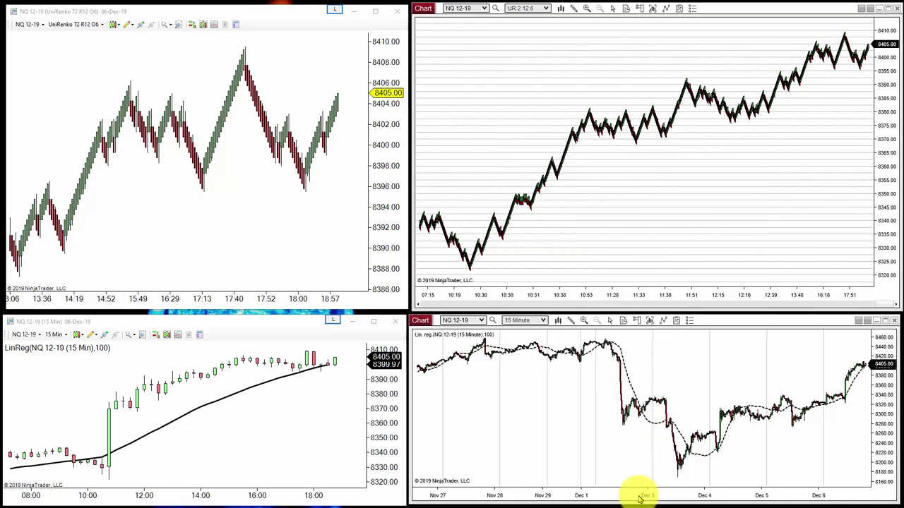
drag(782, 499, 629, 493)
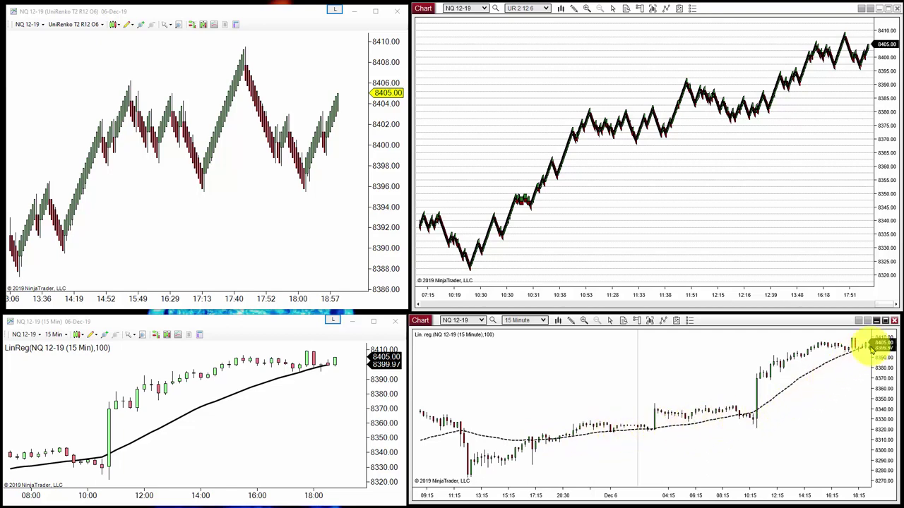
Step: Draw three arrow lines on the UR 2 12 6 chart pointing at swing points between about 10:53 and 11:28
click(650, 112)
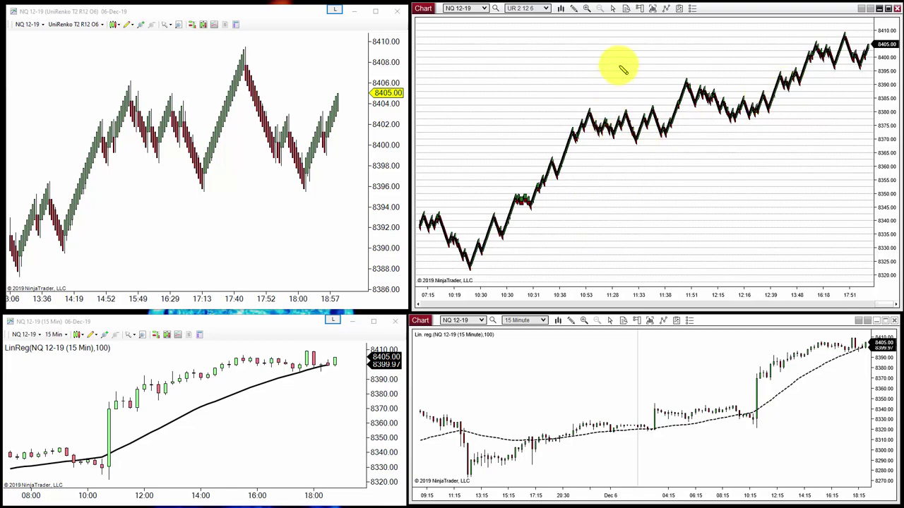
drag(612, 64, 589, 103)
drag(594, 150, 598, 133)
drag(627, 86, 613, 112)
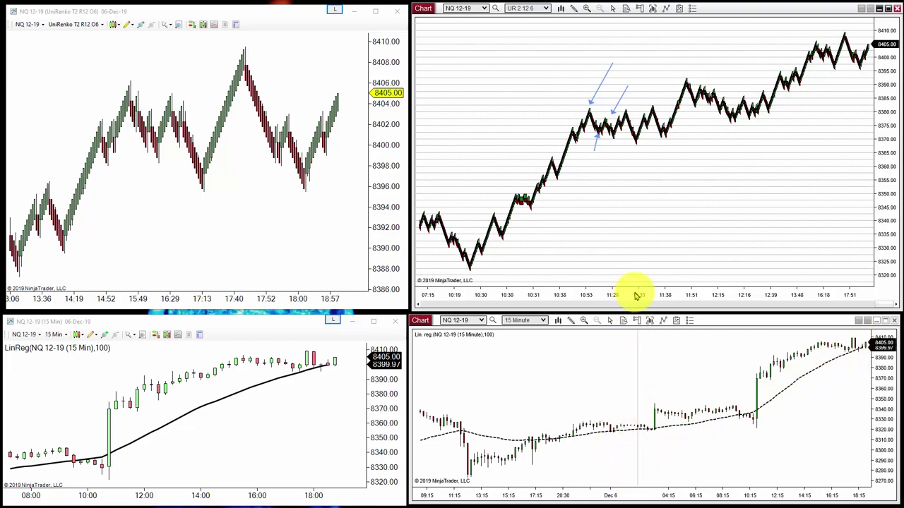
drag(602, 257, 648, 228)
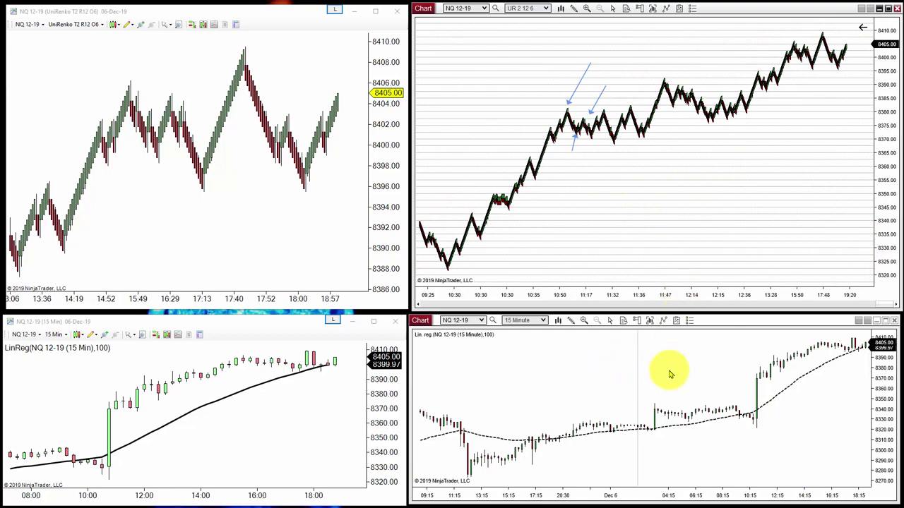
Step: Add the Markers Slope indicator from the _The_Indicator_Store folder to the NinjaTrader 8 15 Minute chart
click(690, 426)
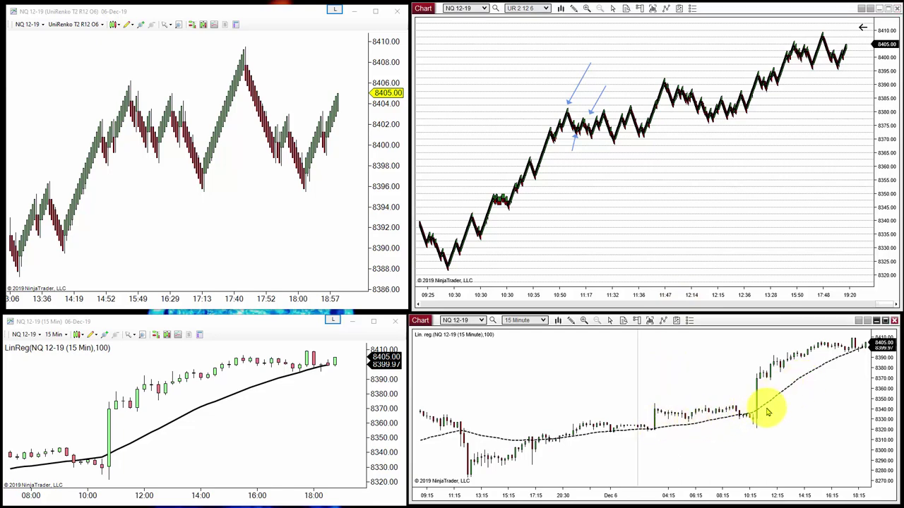
right_click(657, 369)
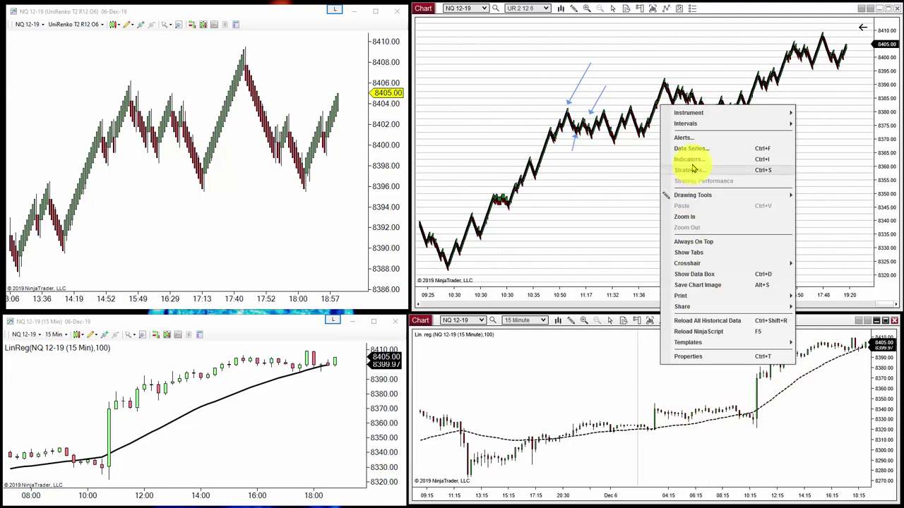
key(Escape)
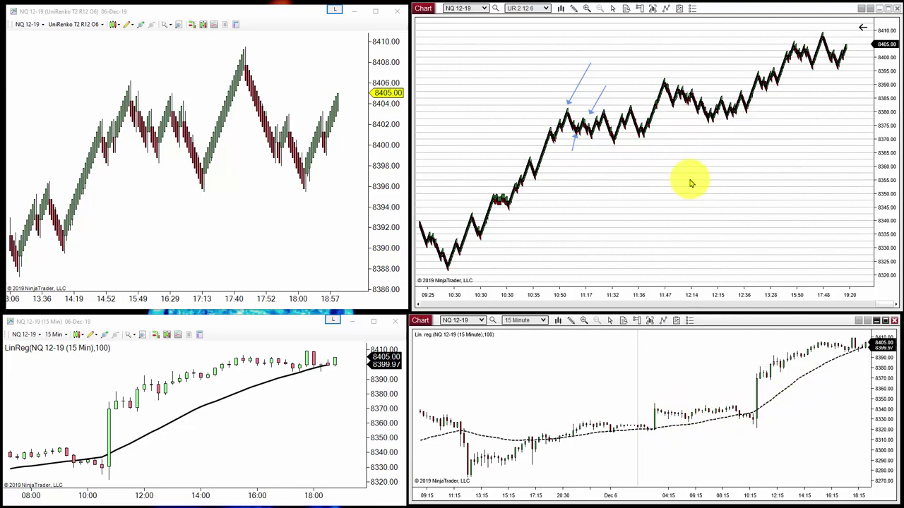
key(ctrl+i)
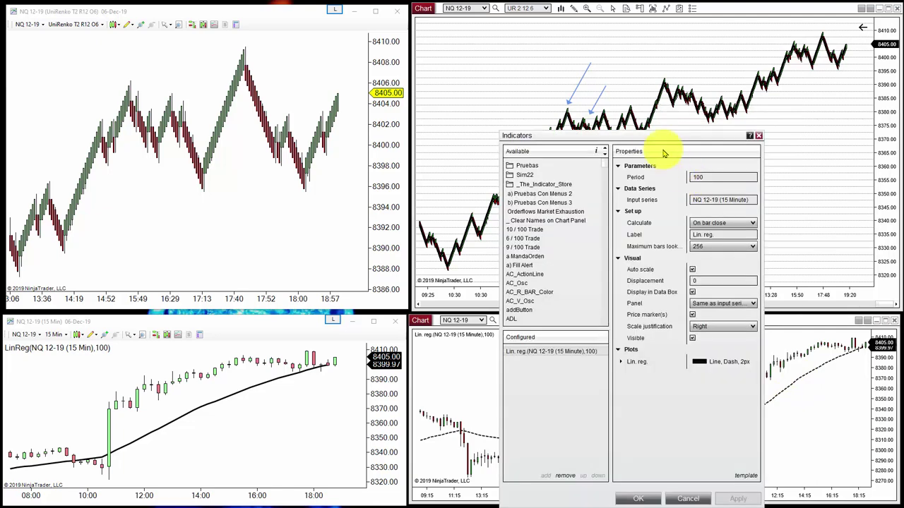
drag(655, 136, 665, 70)
click(561, 118)
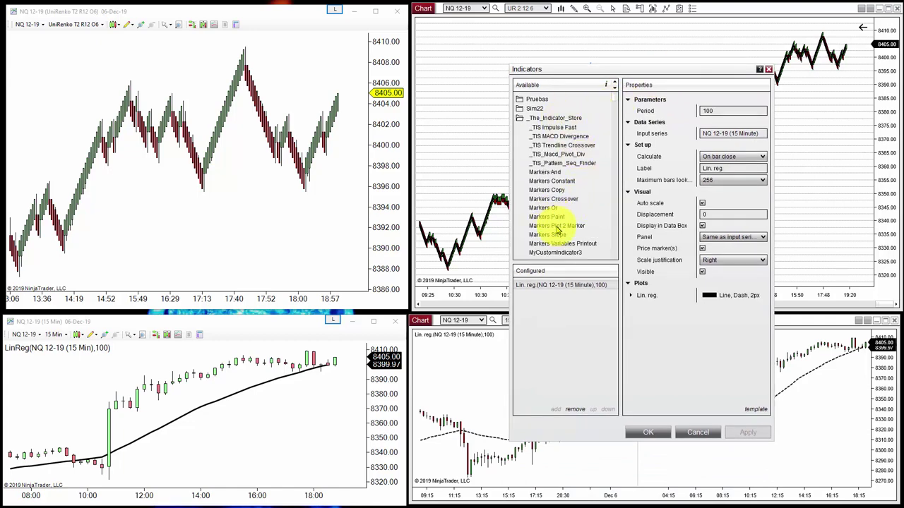
scroll(560, 227, down, 2)
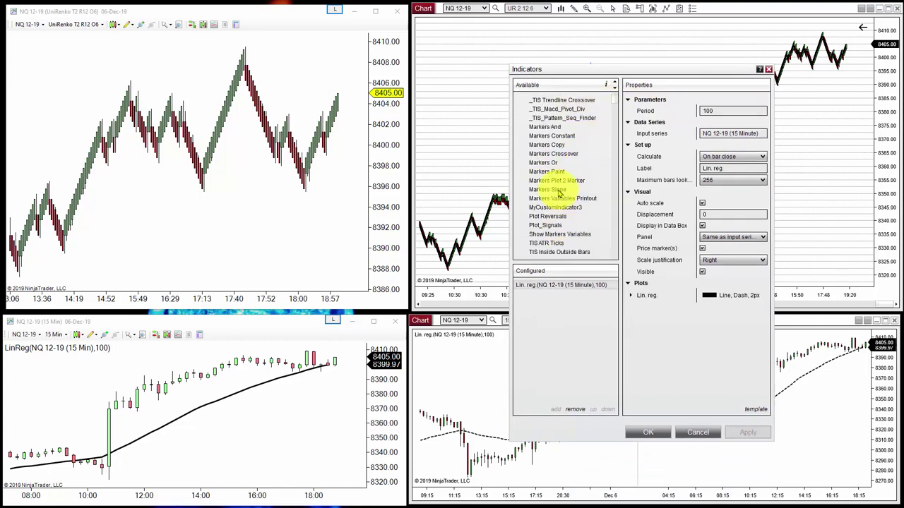
click(558, 190)
double_click(557, 190)
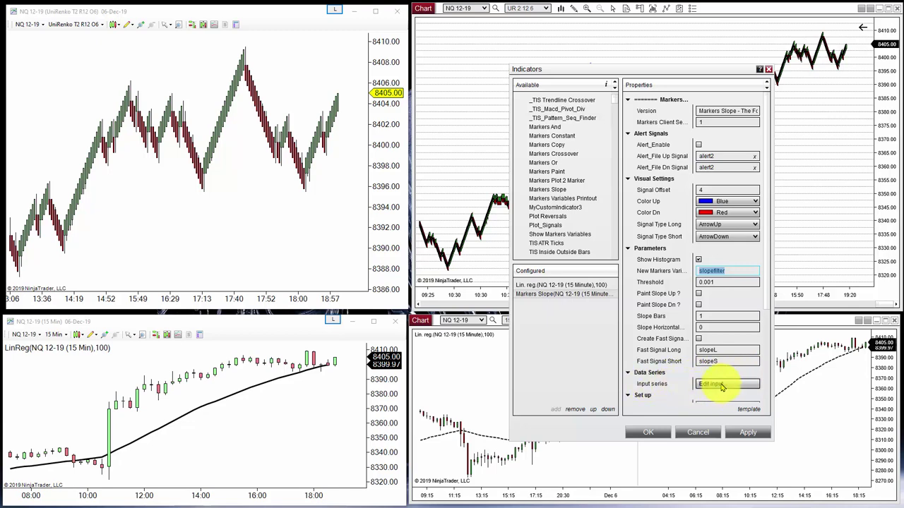
Step: Set the Markers Slope input series to Lin. reg. with a period of 100 and apply the indicator
click(722, 385)
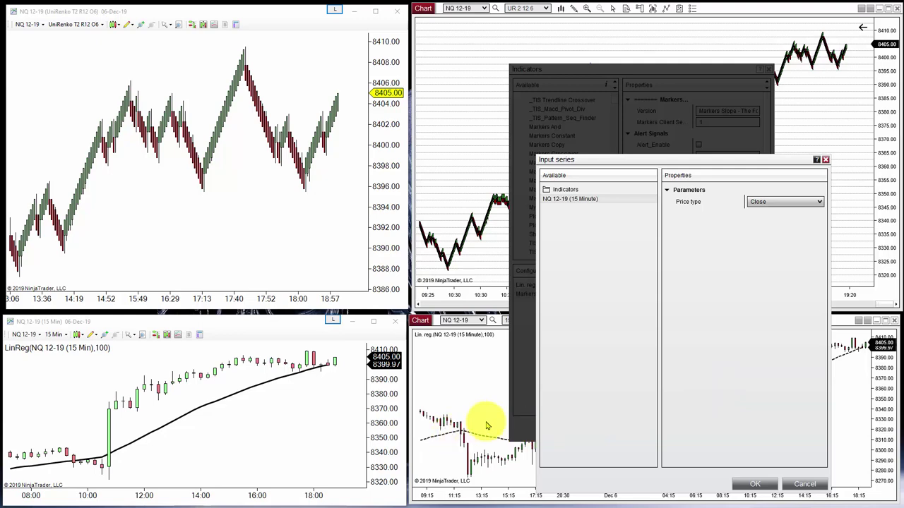
click(564, 191)
drag(652, 200, 649, 321)
click(595, 312)
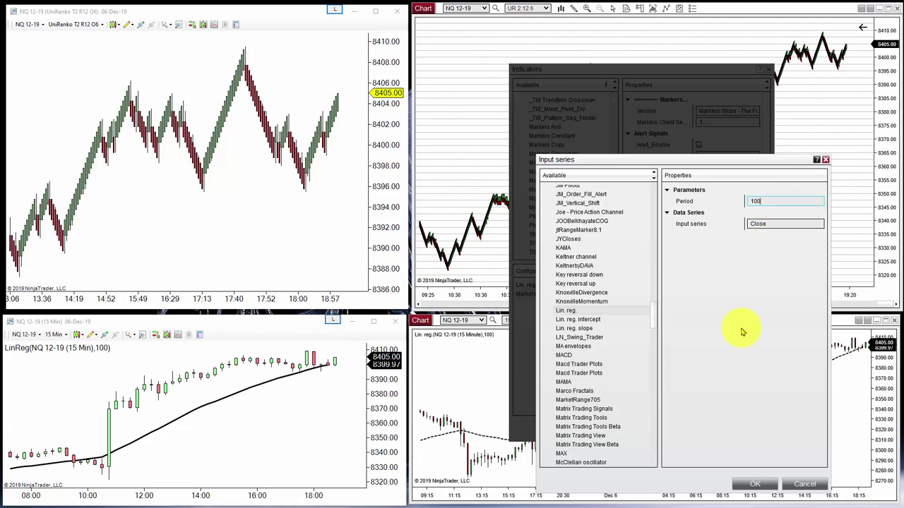
click(752, 485)
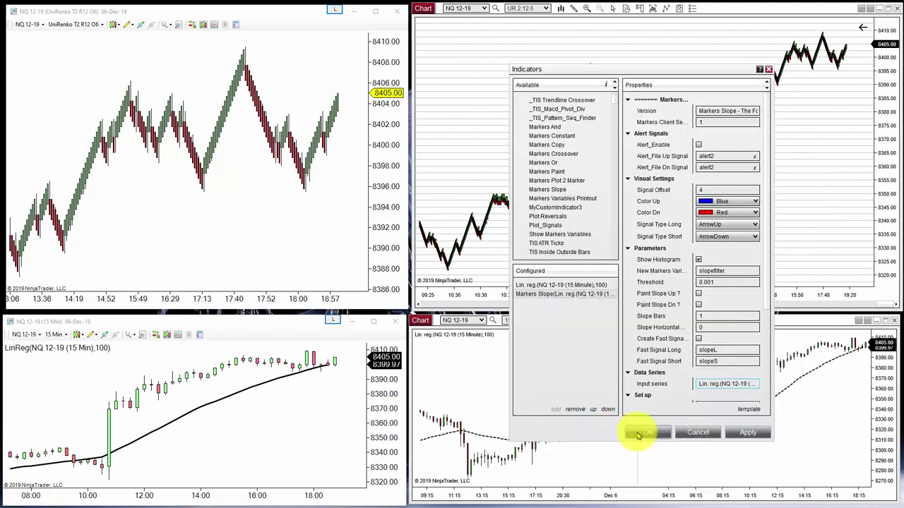
click(639, 432)
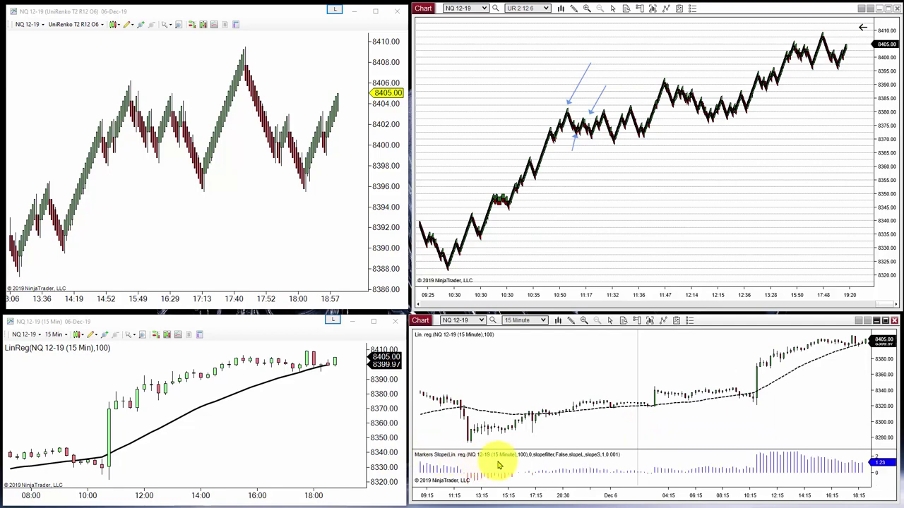
Step: Enlarge the Markers Slope panel on the 15 Minute chart and adjust the bar spacing to inspect the histogram
drag(699, 449, 641, 403)
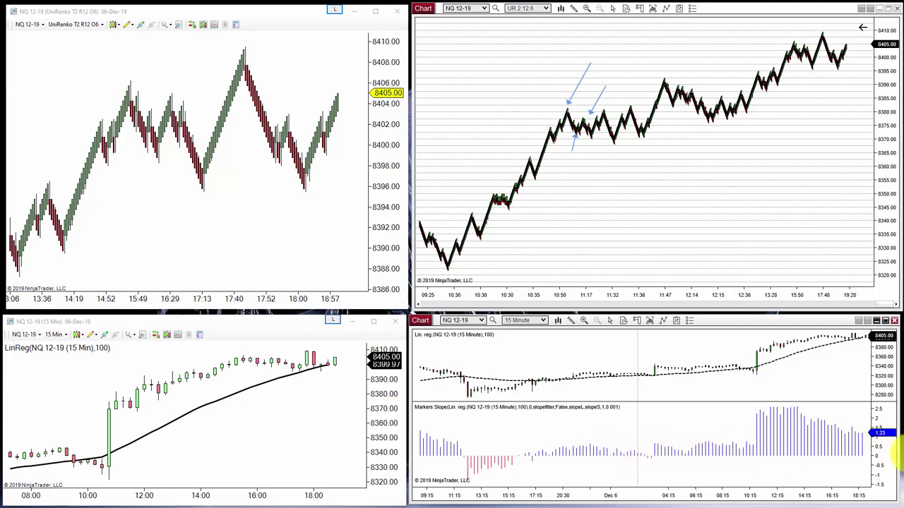
drag(526, 498, 587, 490)
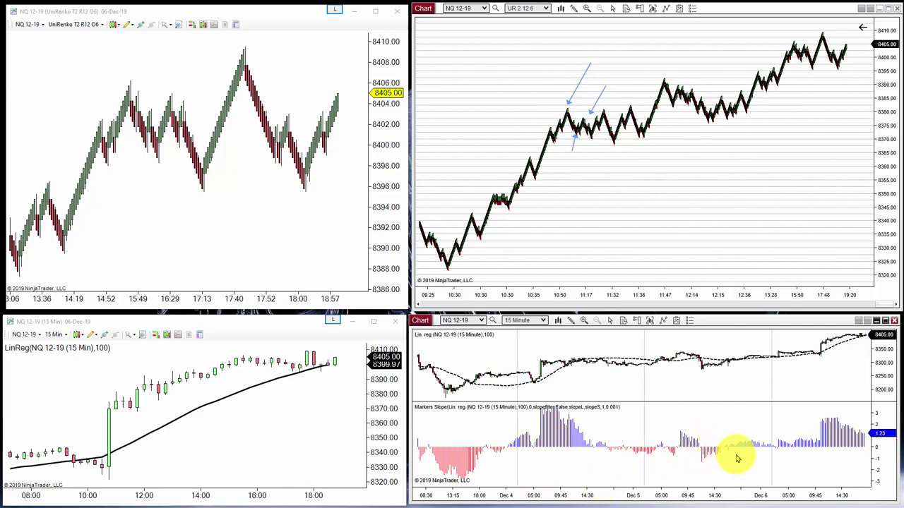
drag(789, 496, 474, 492)
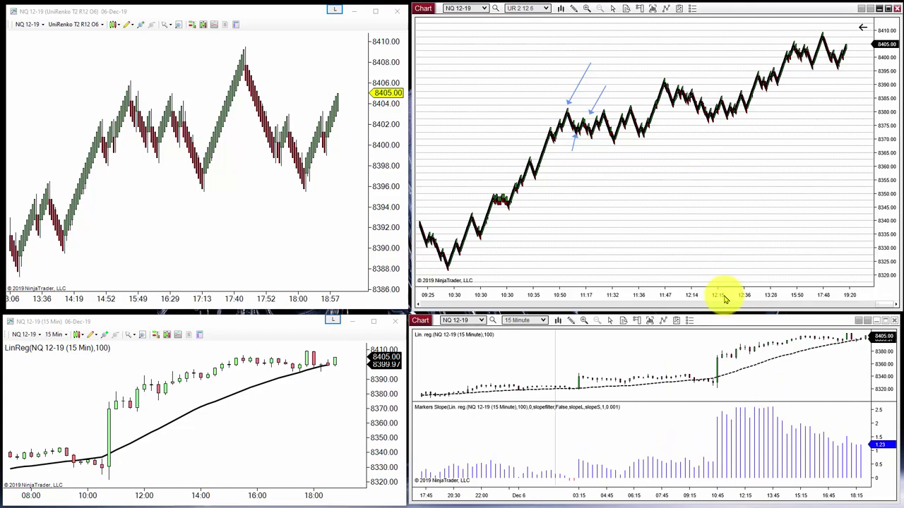
Step: Add the TIS_NBars_UpDown indicator from the _The_Indicator_Store folder to the UR 2 12 6 chart with its default settings
drag(781, 296, 555, 293)
right_click(555, 49)
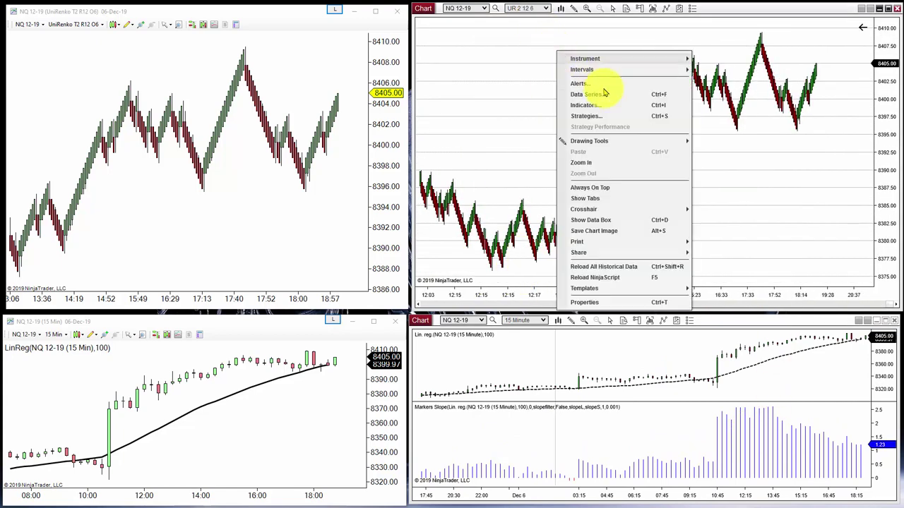
click(598, 101)
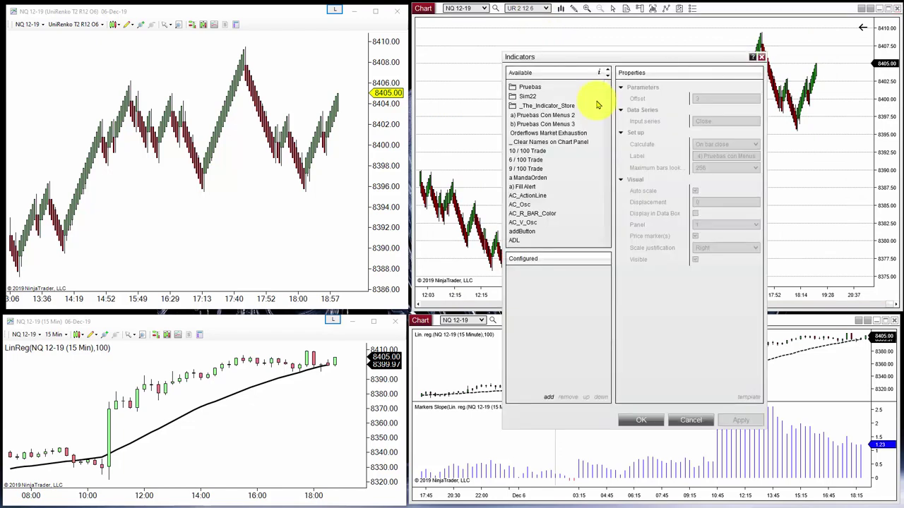
click(567, 106)
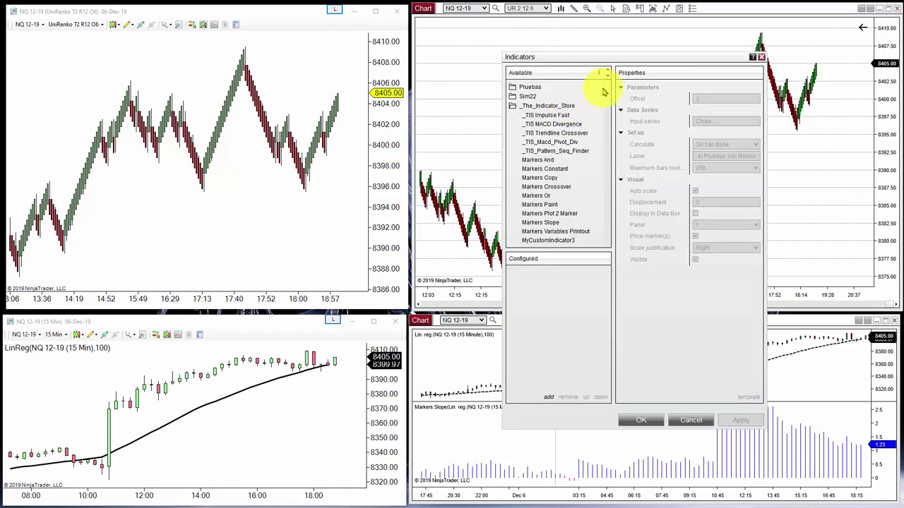
scroll(593, 142, down, 10)
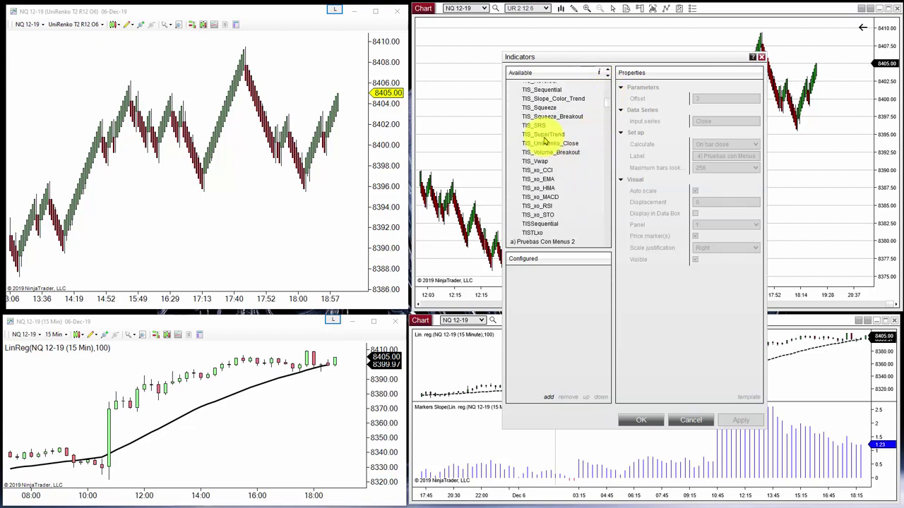
scroll(541, 123, up, 3)
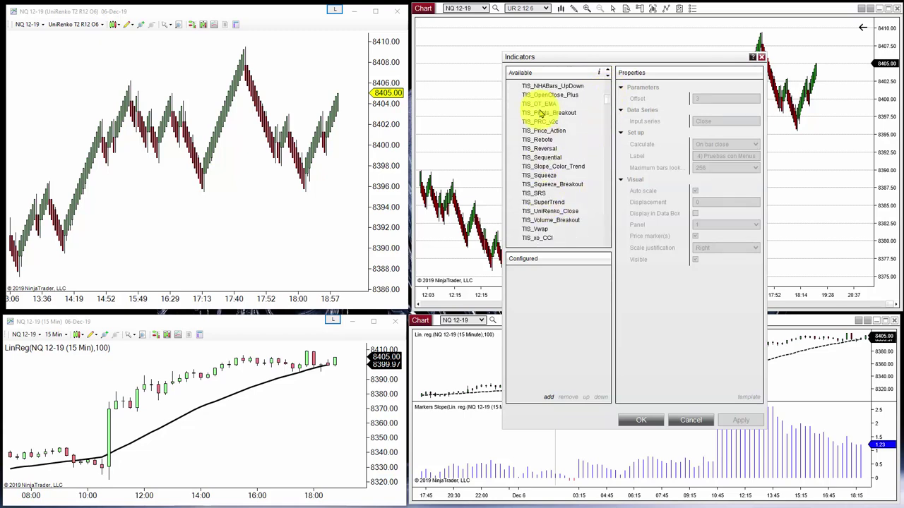
scroll(543, 96, up, 1)
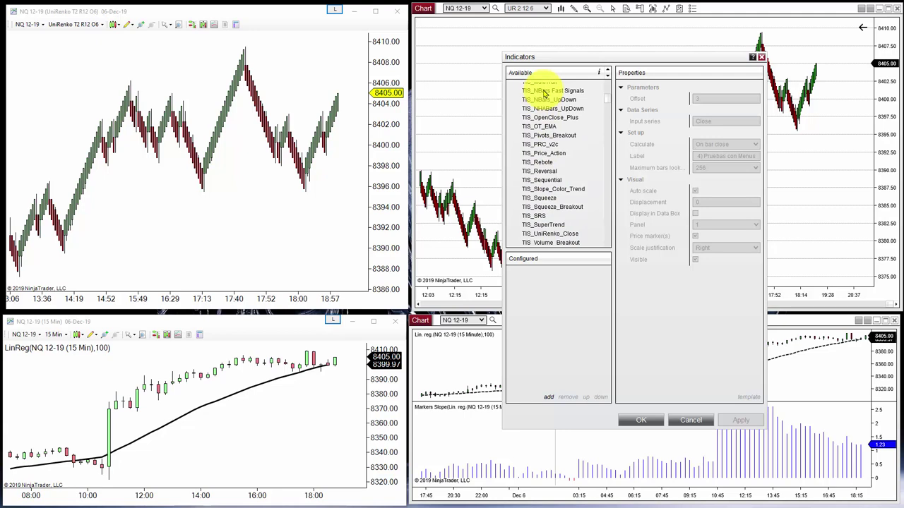
double_click(541, 103)
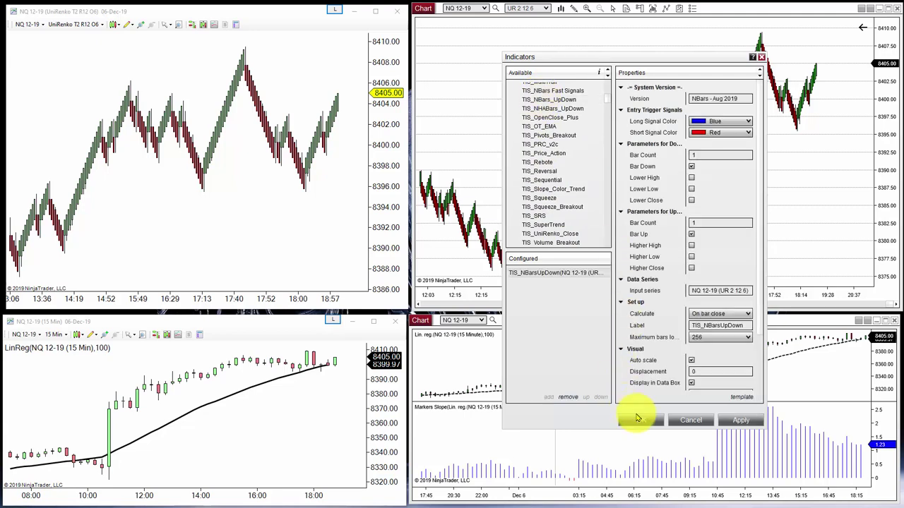
click(639, 421)
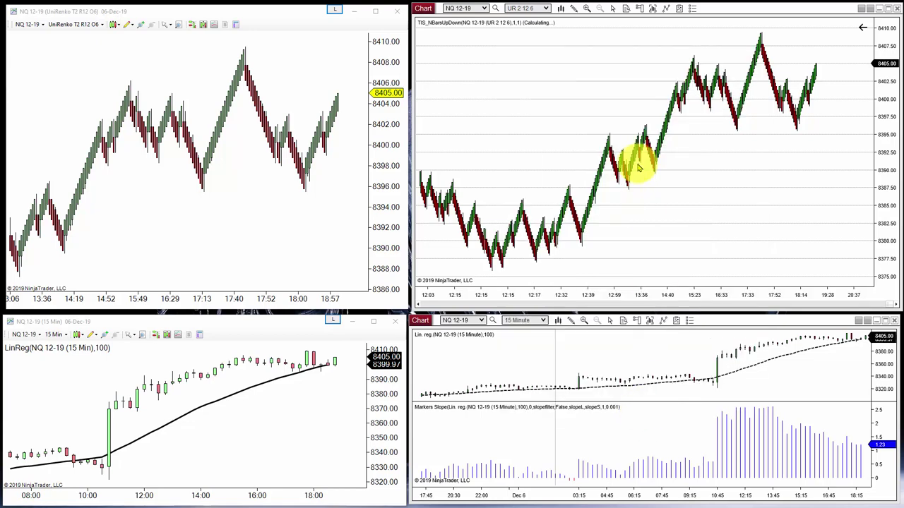
Step: Add the Markers Plus - The Force strategy from the _The_Indicator_Store_ folder to the UR 2 12 6 chart's configured strategies
drag(758, 298, 591, 202)
drag(522, 250, 626, 236)
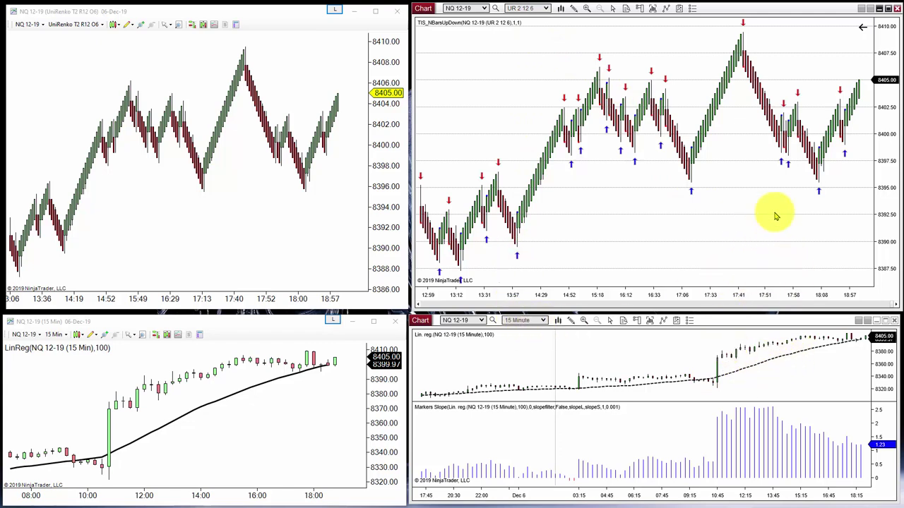
drag(762, 293, 656, 291)
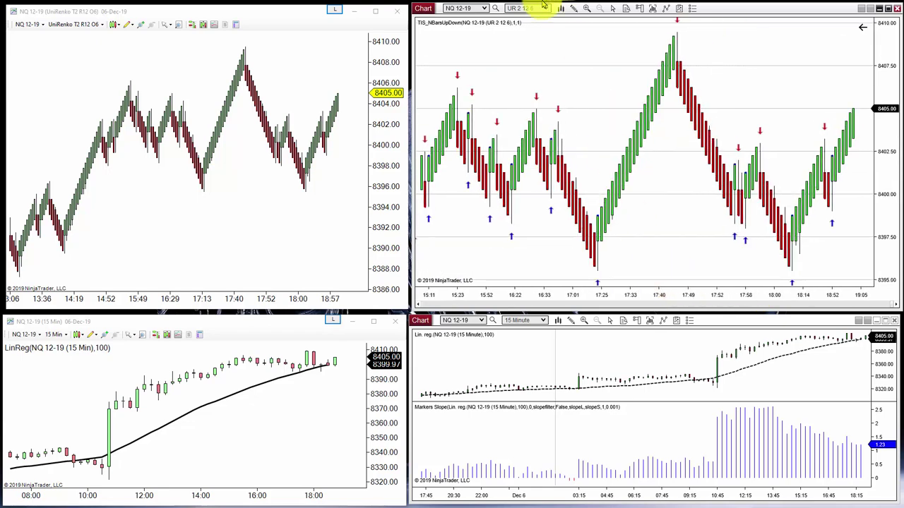
right_click(603, 66)
click(655, 133)
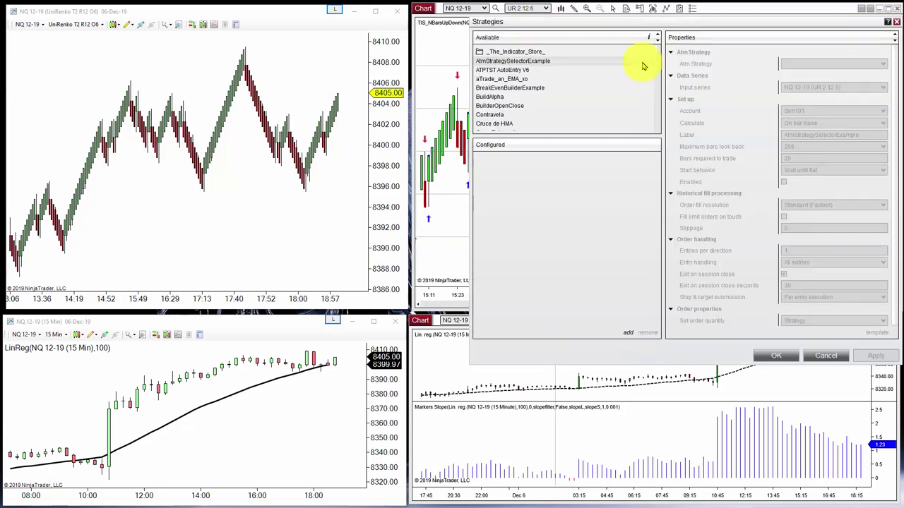
drag(613, 22, 530, 24)
click(397, 53)
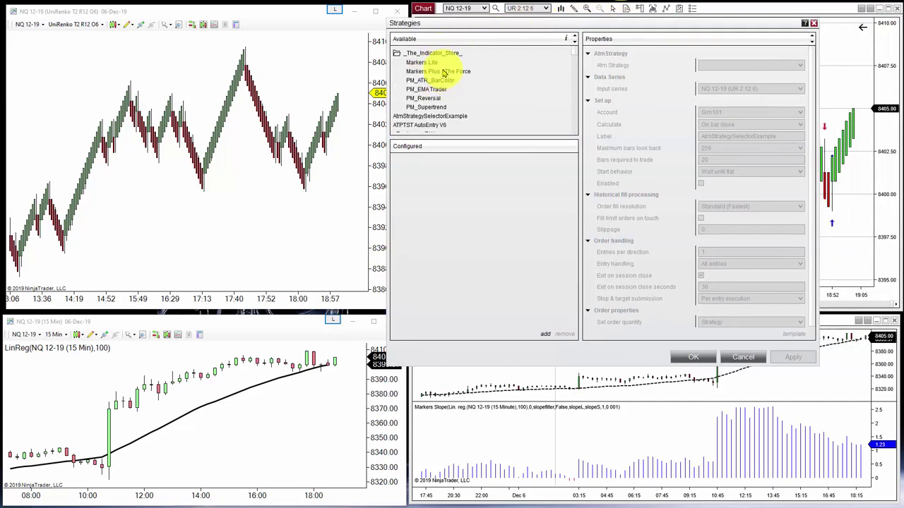
double_click(443, 72)
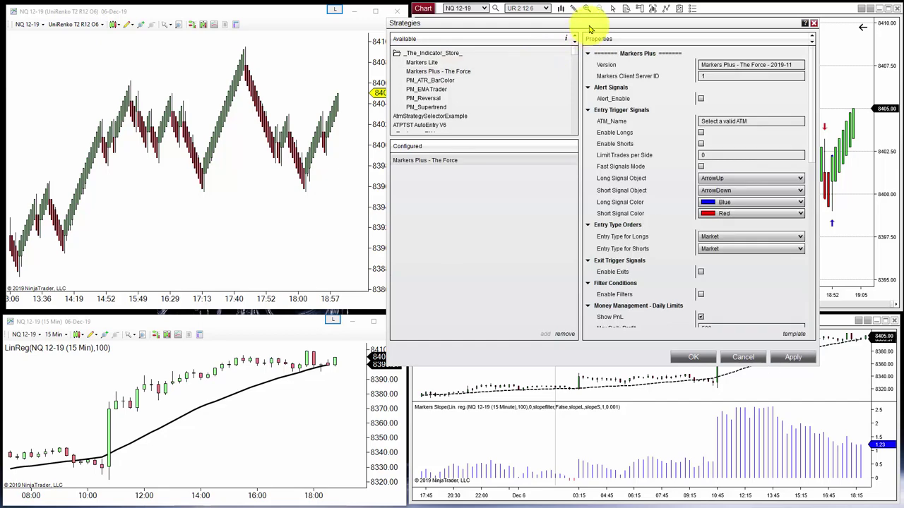
drag(584, 29, 266, 48)
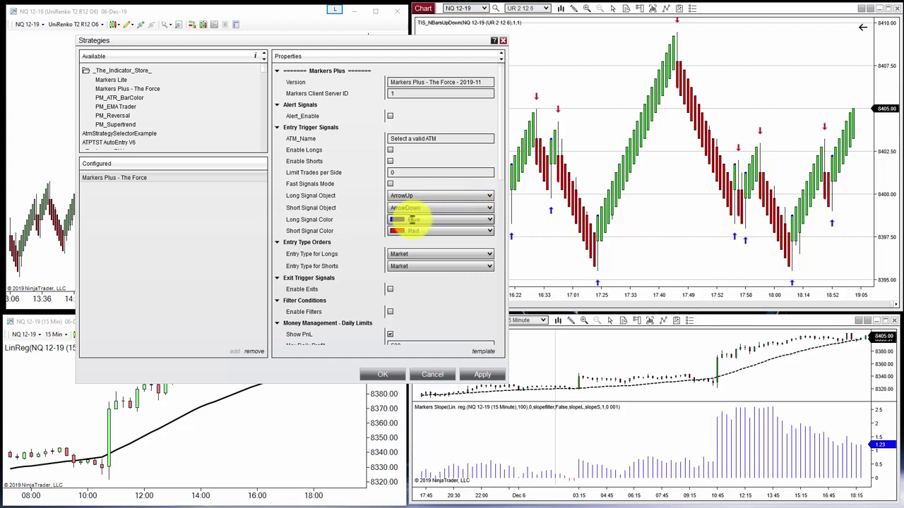
Step: Review the signal object and signal color settings of the Markers Plus - The Force strategy
click(415, 208)
click(413, 211)
click(416, 219)
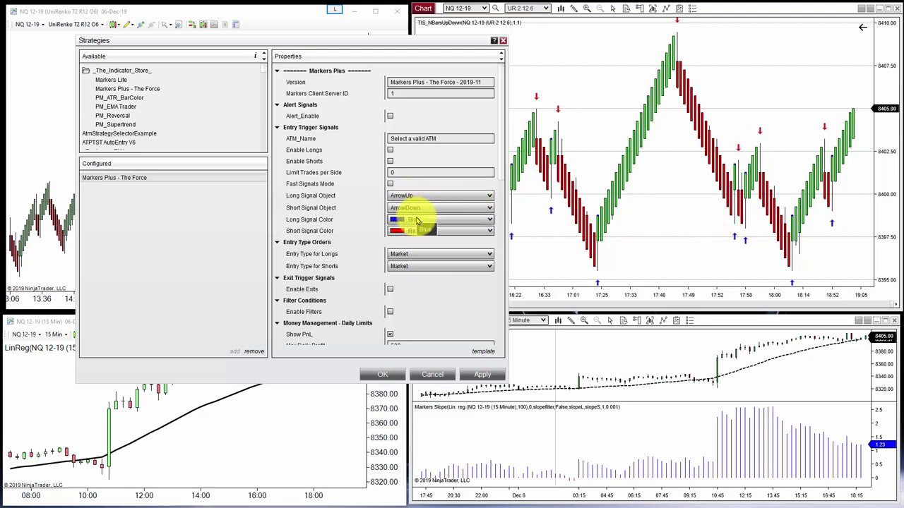
click(416, 219)
click(419, 230)
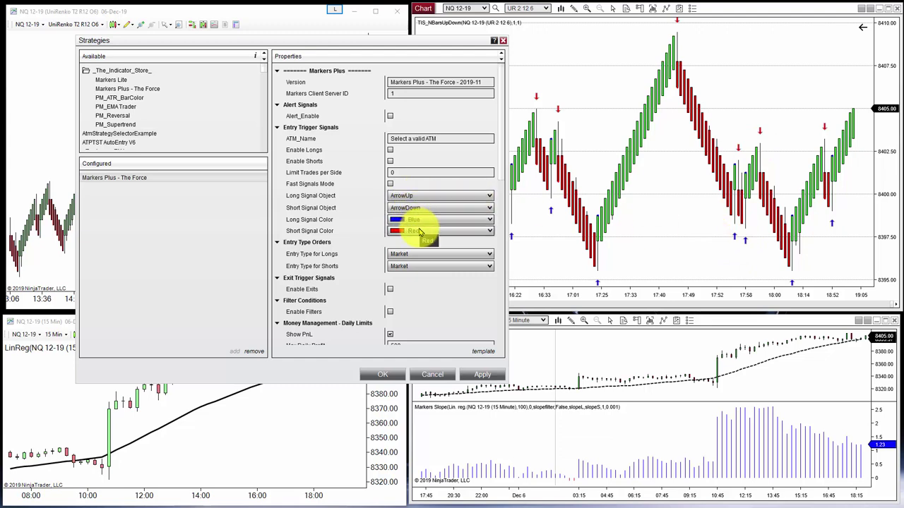
click(420, 230)
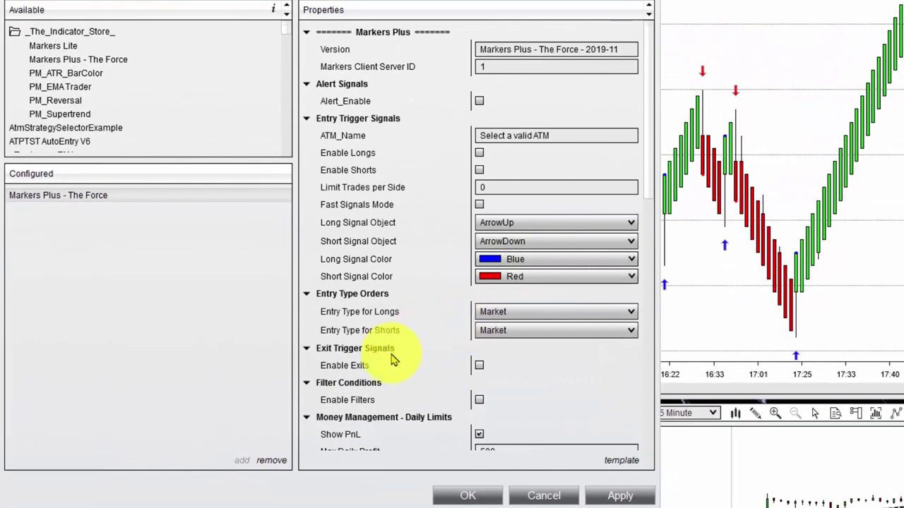
Step: Enable filters in the Markers Plus - The Force strategy and set the long filter condition to slopefilter > 0
click(478, 400)
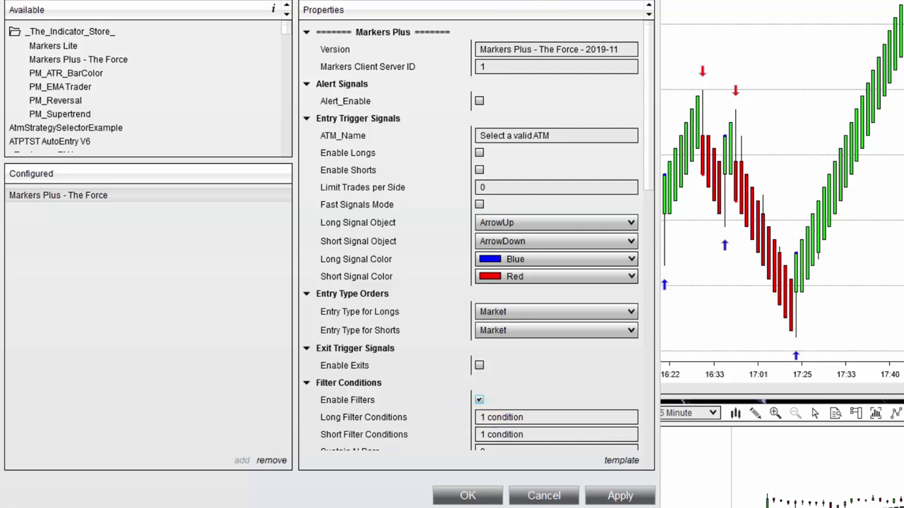
drag(498, 6, 476, 0)
scroll(444, 383, down, 2)
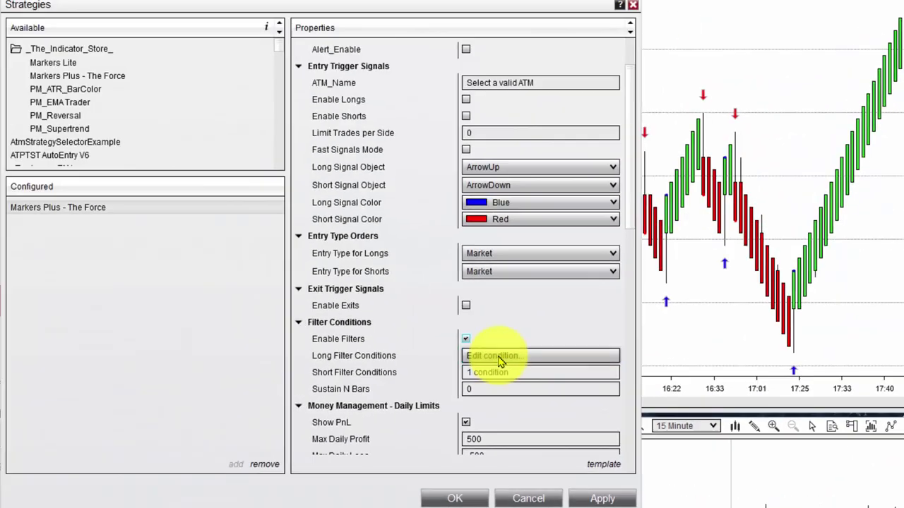
click(498, 359)
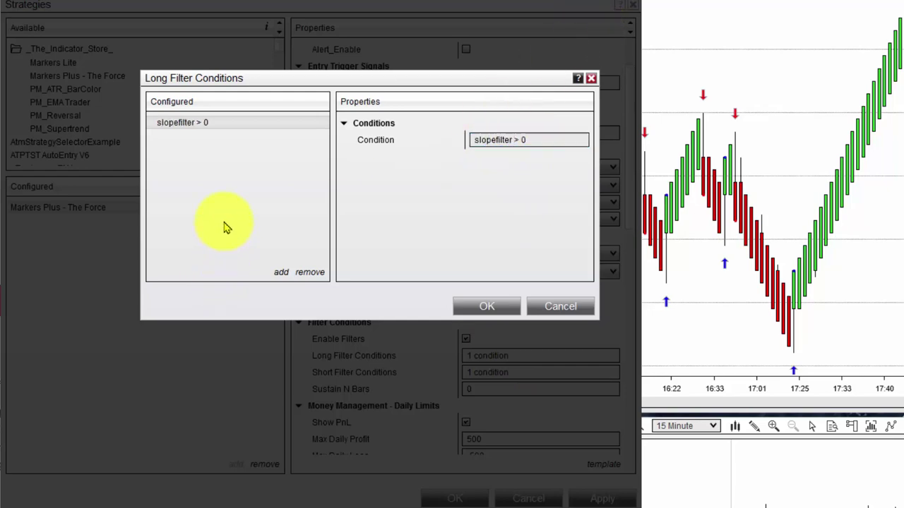
click(469, 307)
Step: Set the strategy's short filter condition to slopefilter < 0
mouse_move(485, 373)
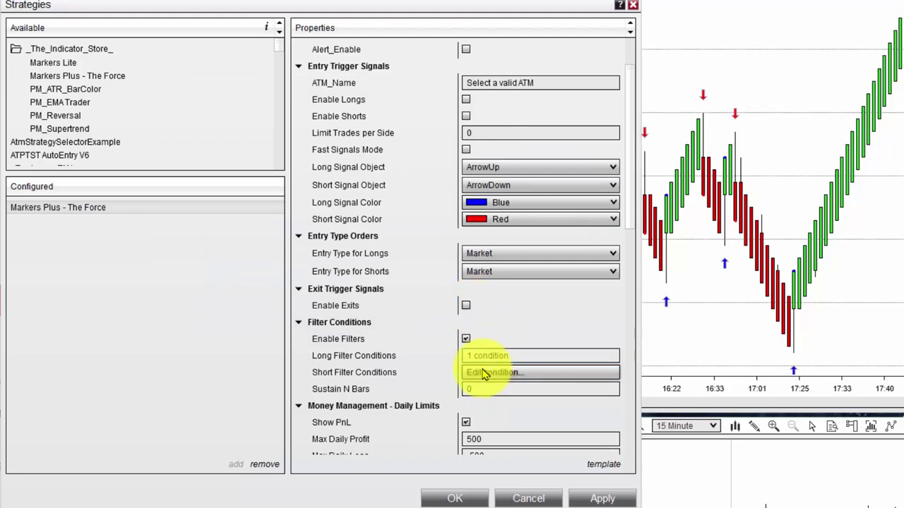
click(484, 373)
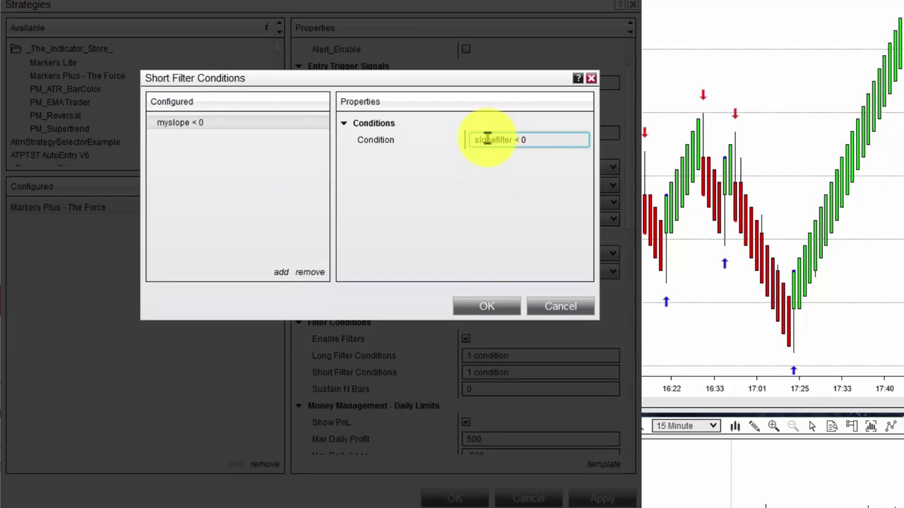
click(486, 306)
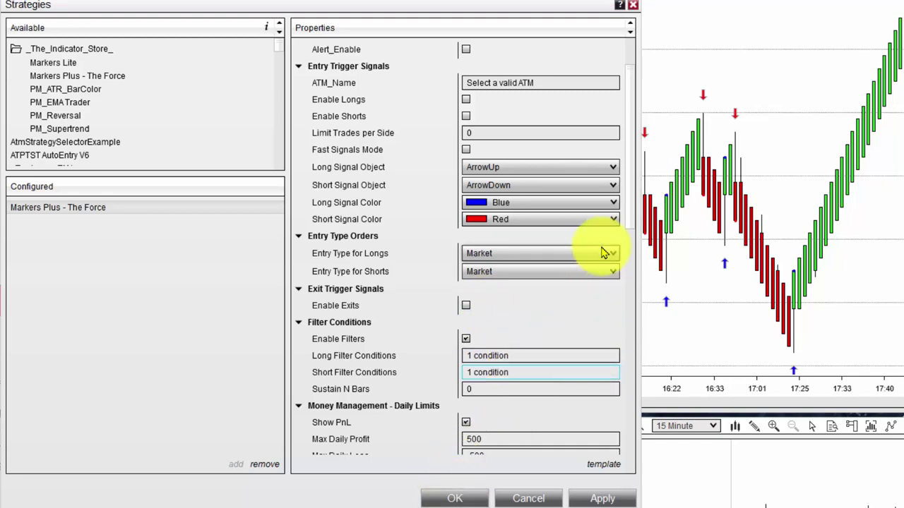
Step: Enable the Markers Plus - The Force strategy in its set-up options and apply it to the UR 2 12 6 chart
drag(631, 222, 620, 349)
scroll(620, 349, down, 3)
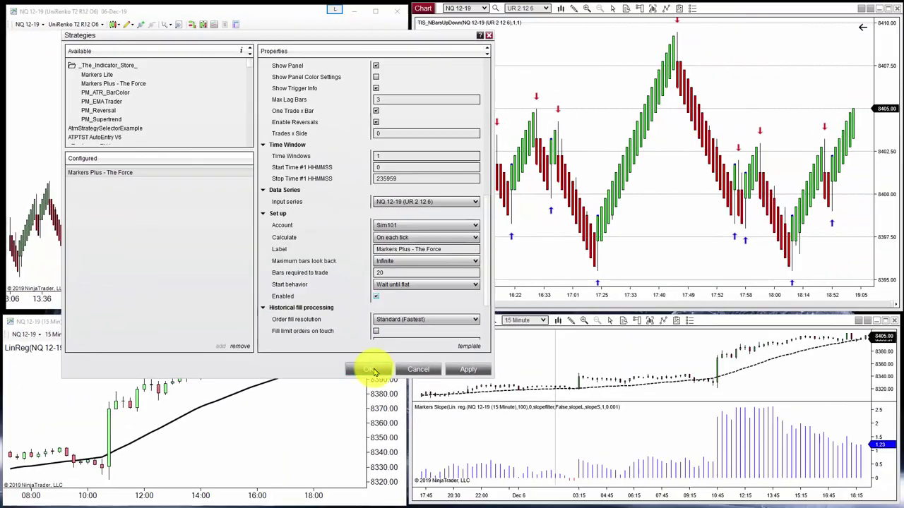
click(454, 499)
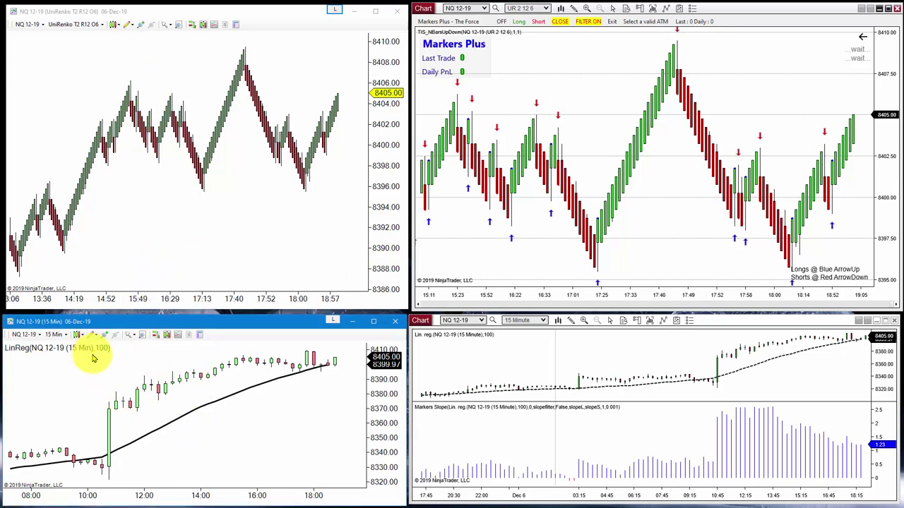
Step: On the NinjaTrader 7 15 Min chart, add the Markers Plus Slope indicator with variable name slopefilter and Paint Markers set to False
right_click(121, 343)
click(134, 346)
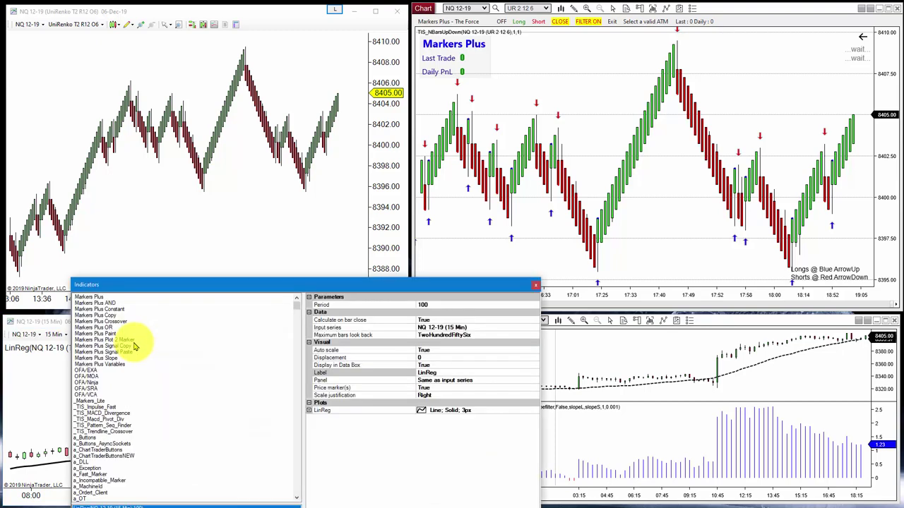
drag(121, 292, 150, 150)
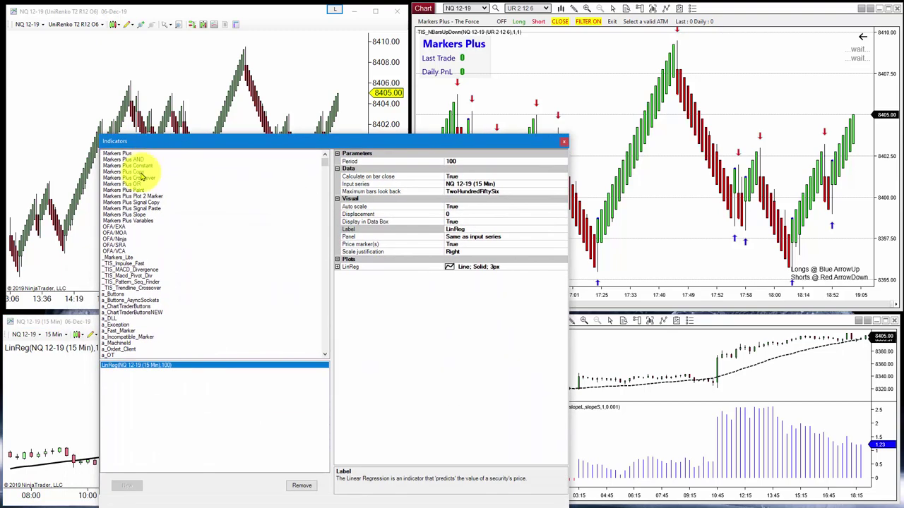
double_click(135, 215)
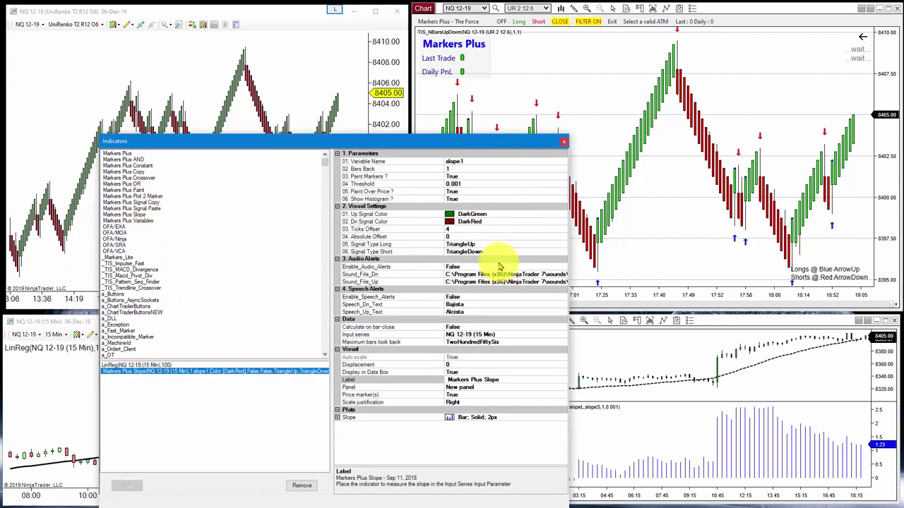
click(470, 162)
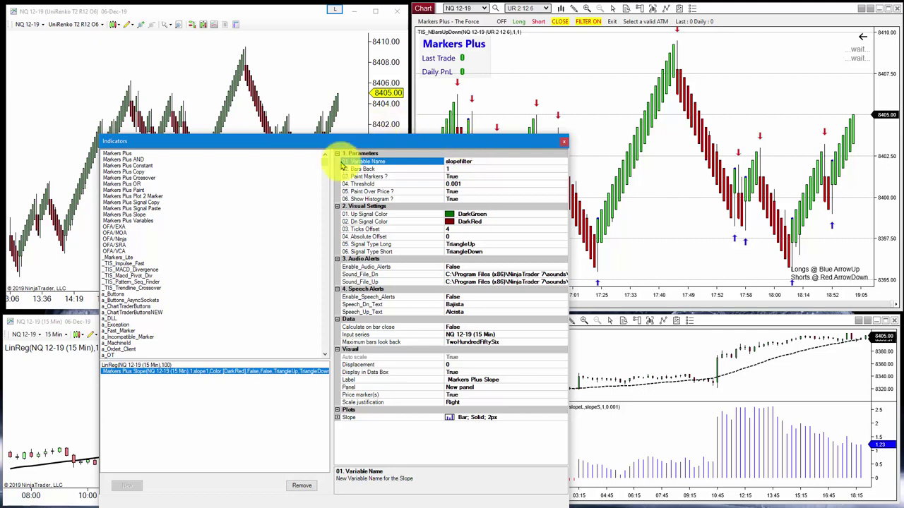
double_click(466, 176)
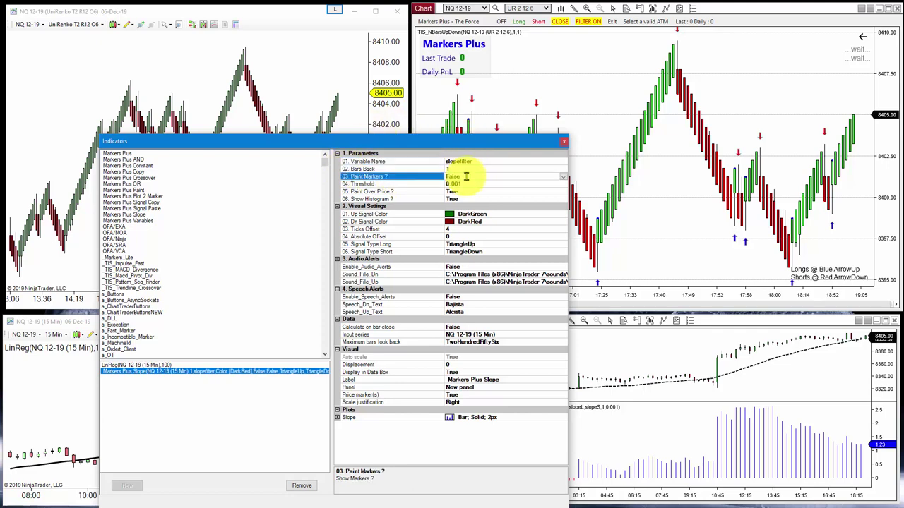
drag(454, 139, 677, 65)
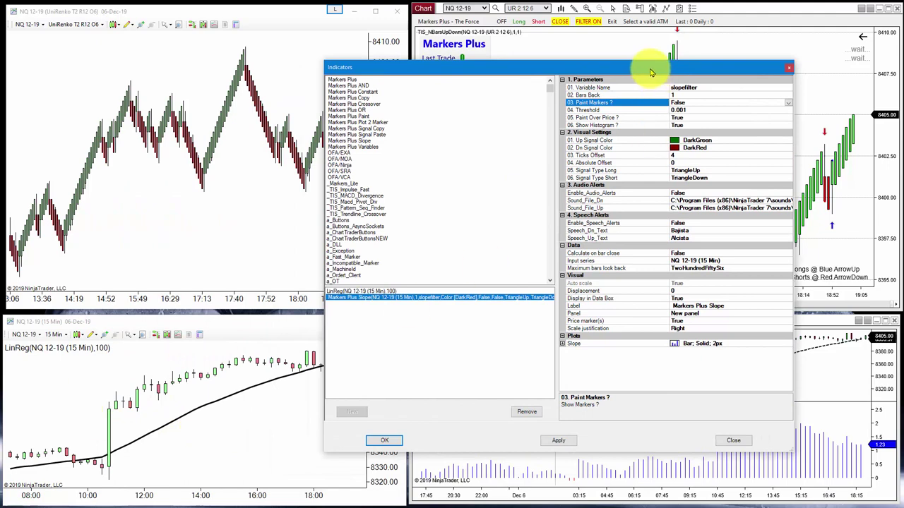
drag(651, 71, 525, 51)
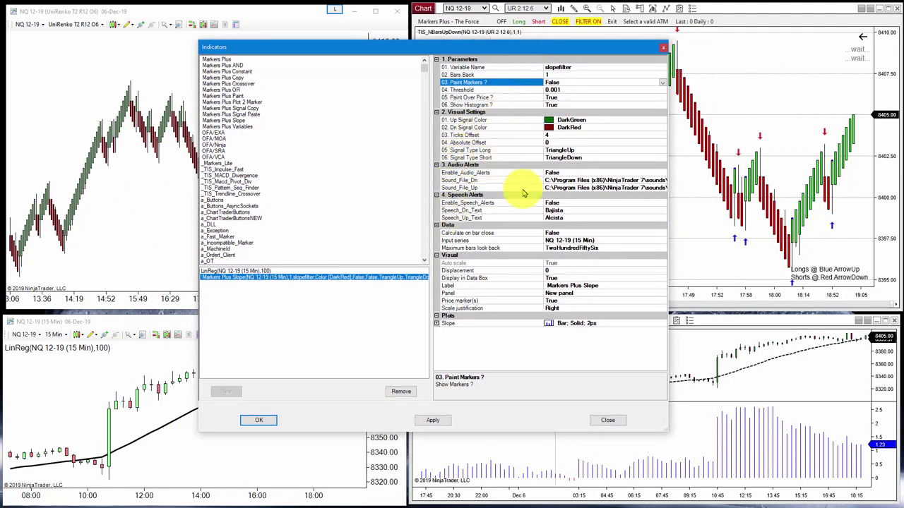
Step: Set the Markers Plus Slope input series to LinReg with period 100 and apply the indicator to the 15 Min chart
click(594, 242)
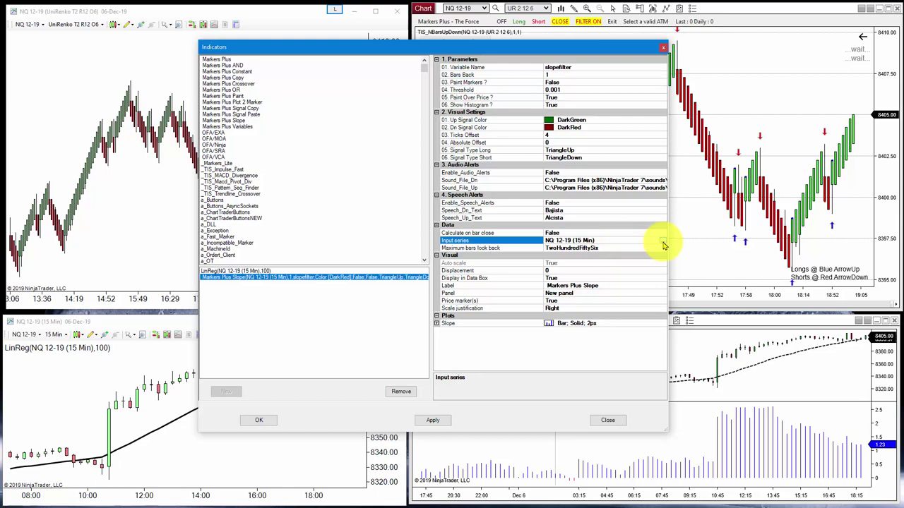
click(664, 244)
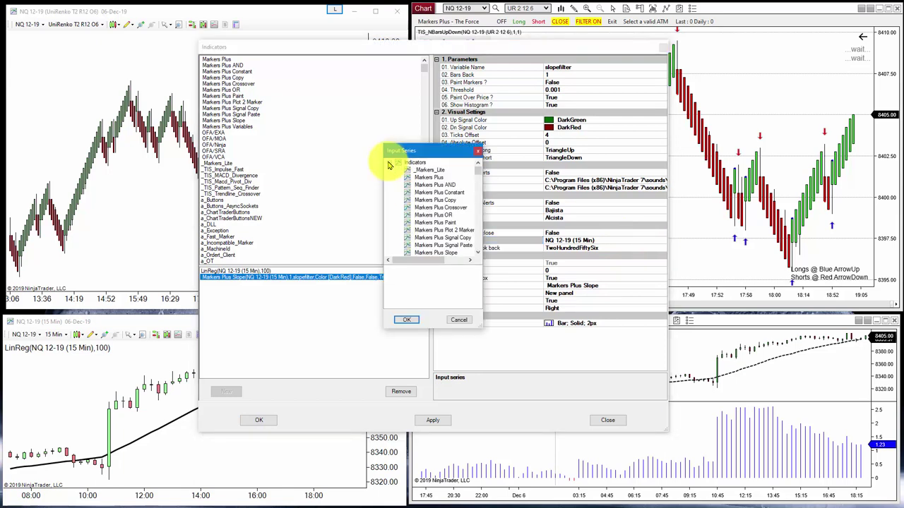
click(435, 200)
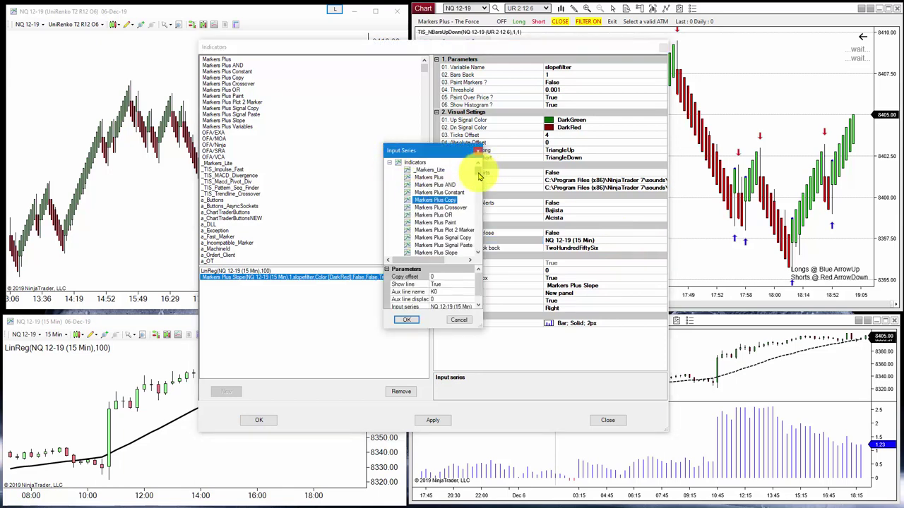
drag(478, 175, 477, 204)
scroll(425, 198, up, 3)
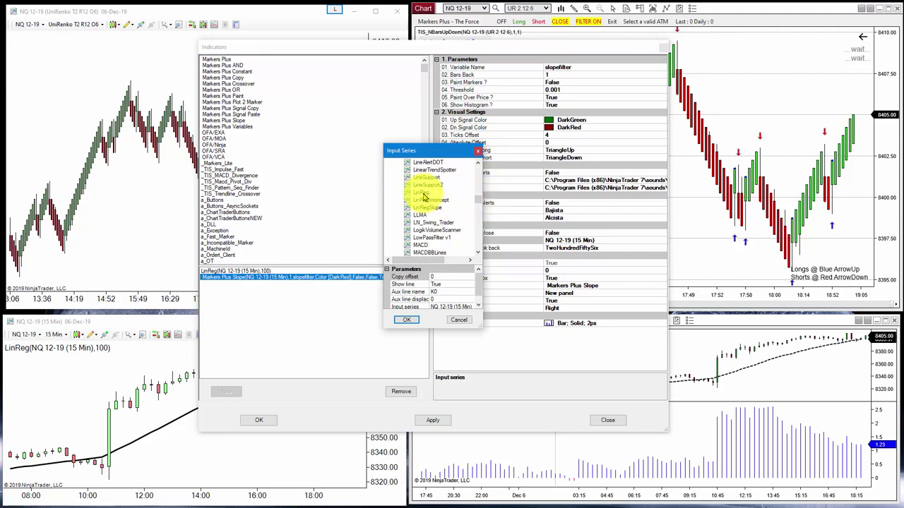
click(420, 193)
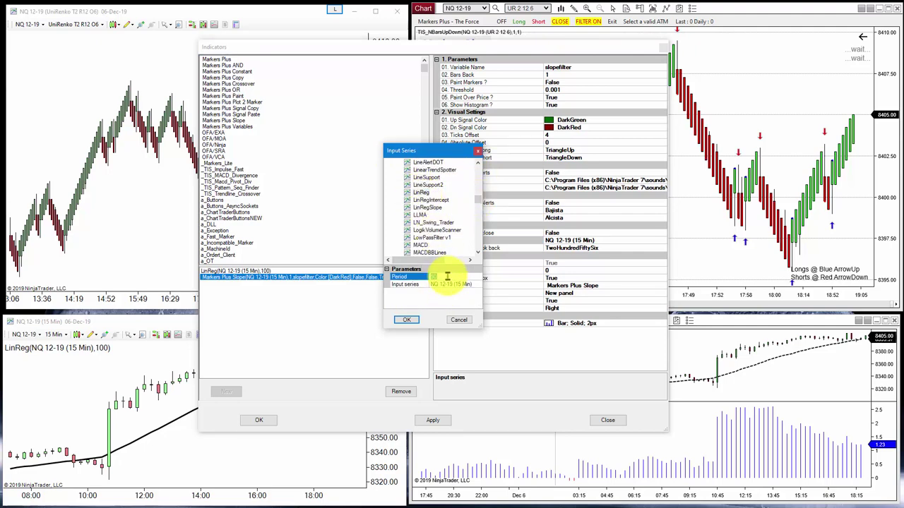
click(401, 320)
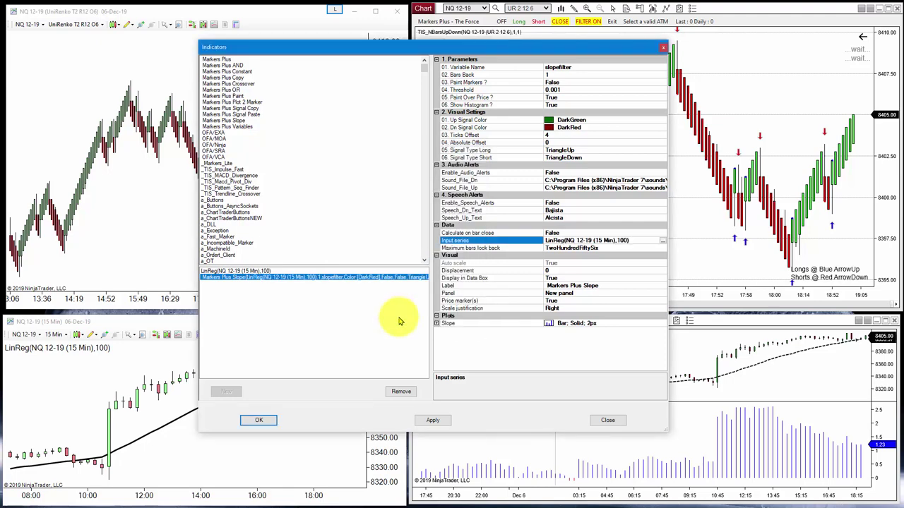
click(254, 420)
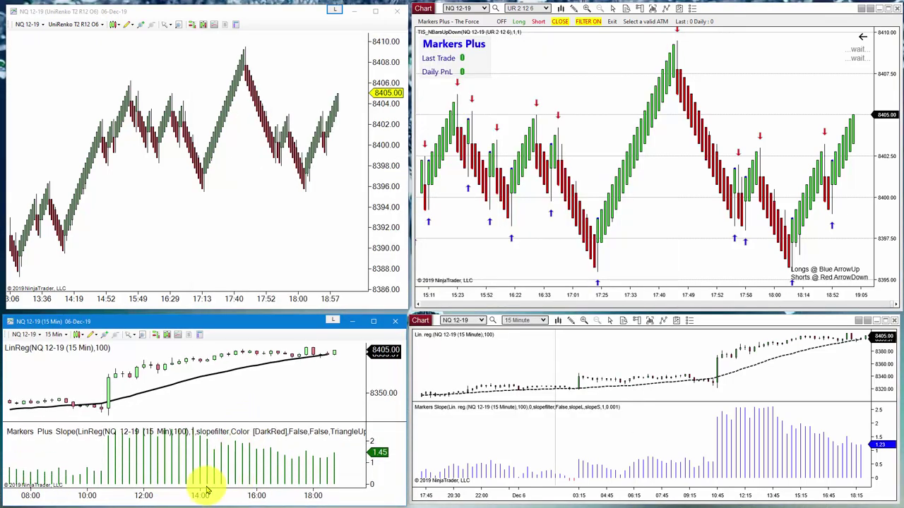
drag(202, 497, 282, 495)
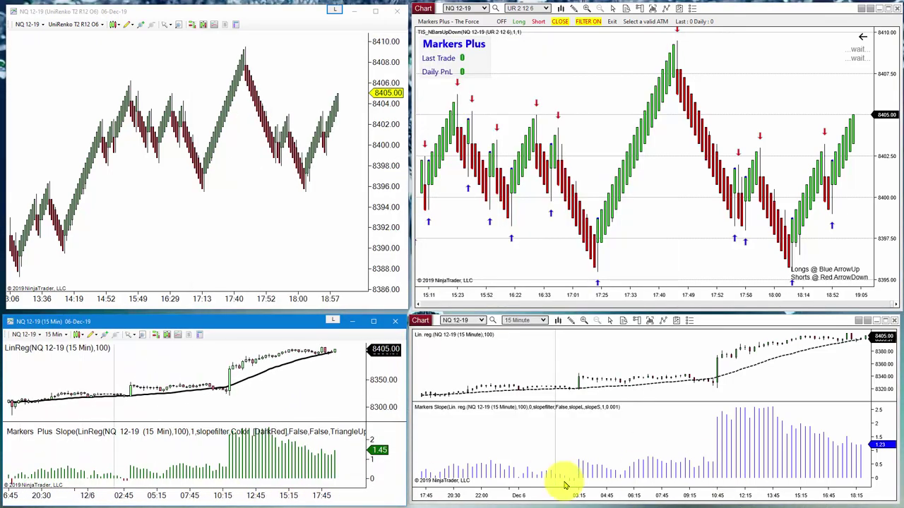
drag(226, 497, 232, 490)
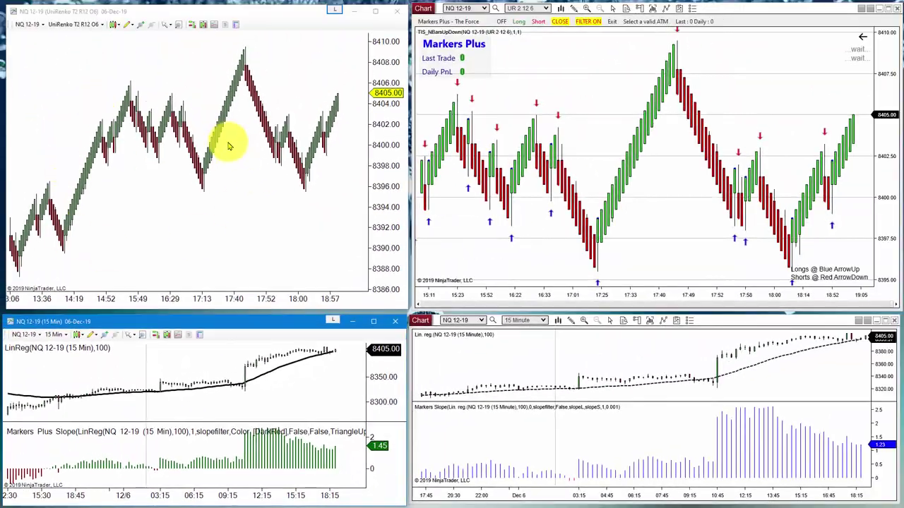
Step: Add the TIS_NBarsUpDown indicator to the NinjaTrader 7 UniRenko T2 R12 O6 chart with its default settings
click(187, 59)
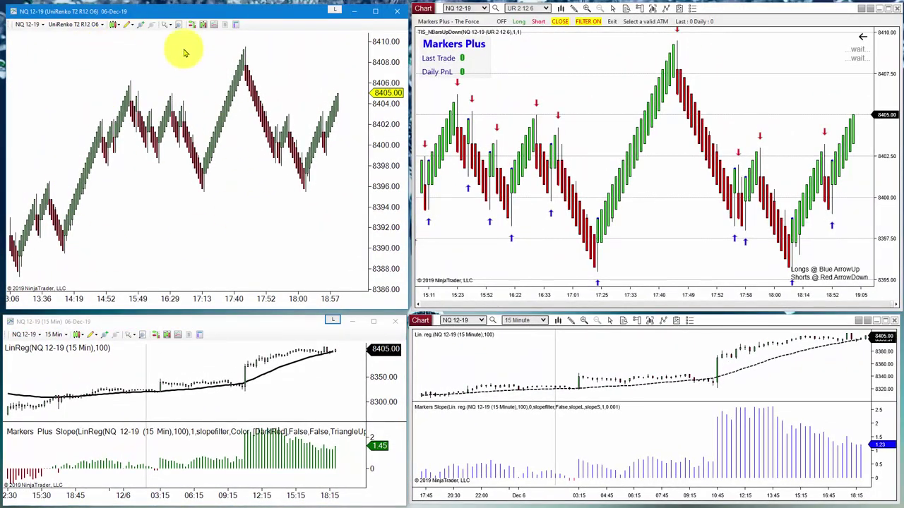
right_click(189, 70)
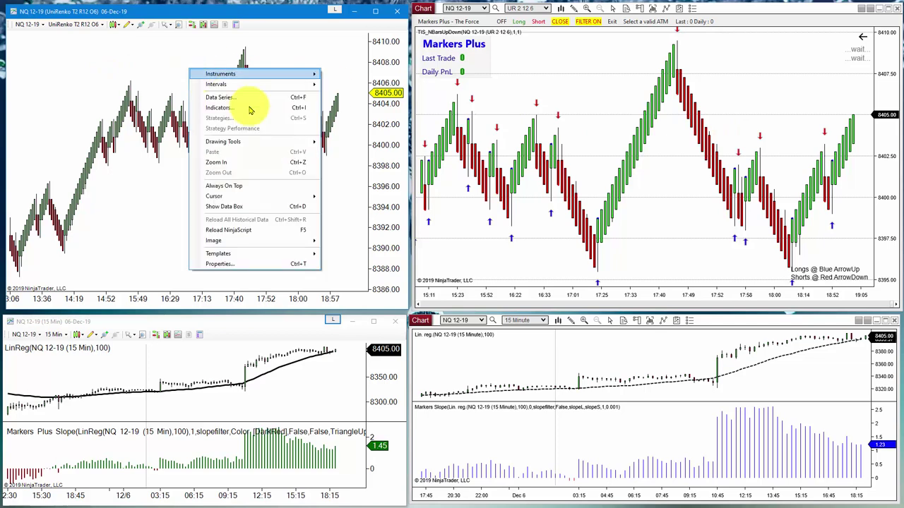
click(249, 109)
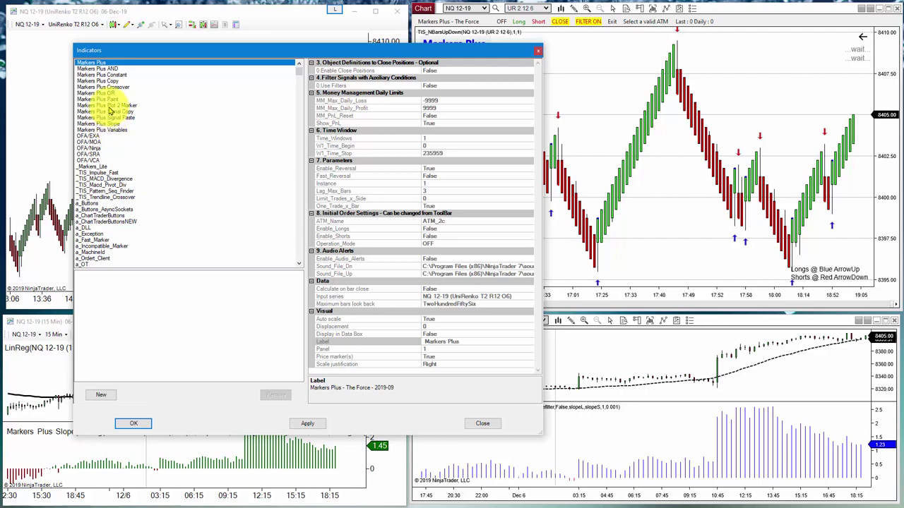
scroll(120, 151, down, 15)
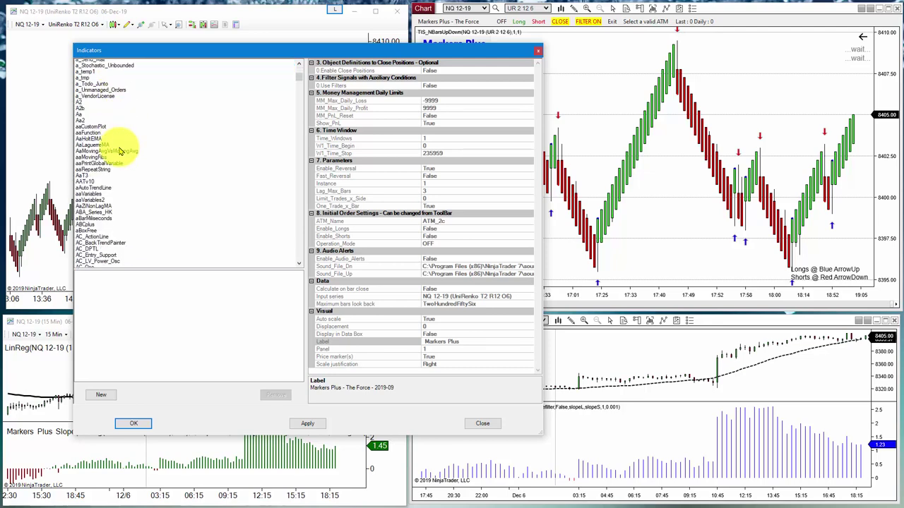
drag(299, 80, 281, 222)
scroll(176, 203, down, 10)
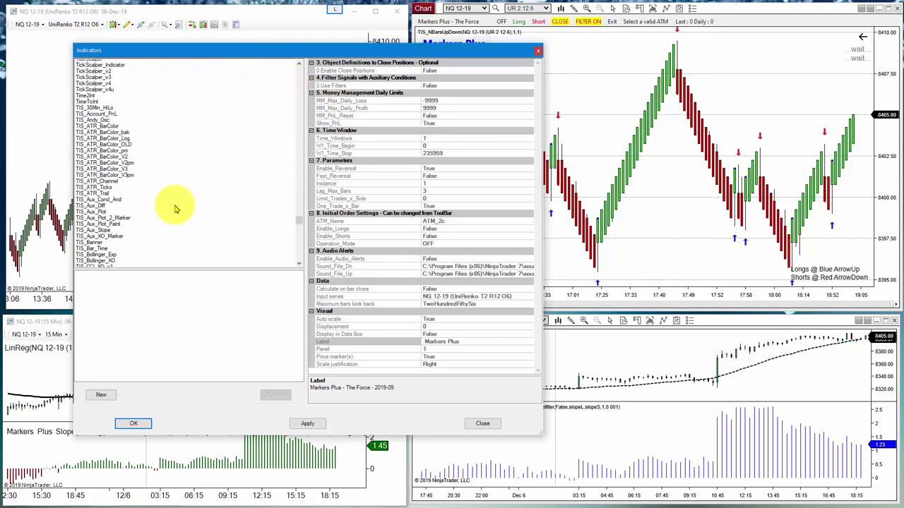
scroll(113, 226, down, 10)
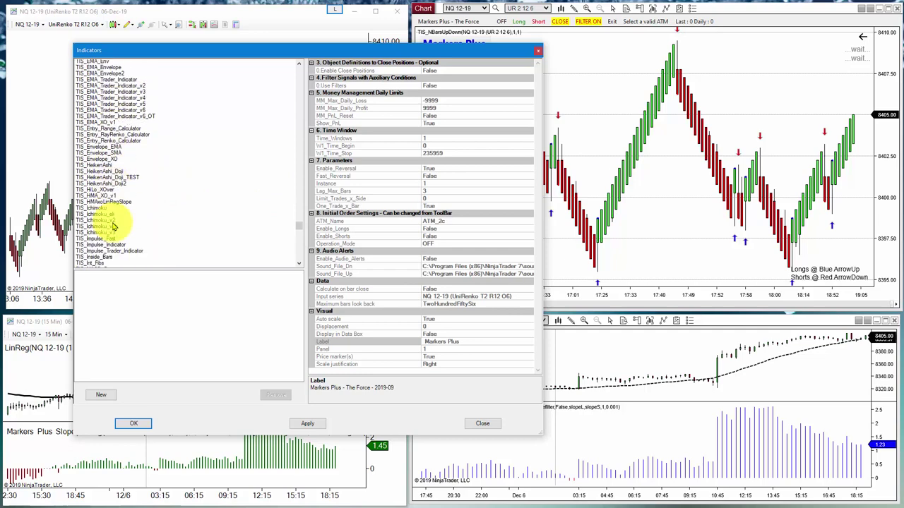
scroll(106, 223, down, 1)
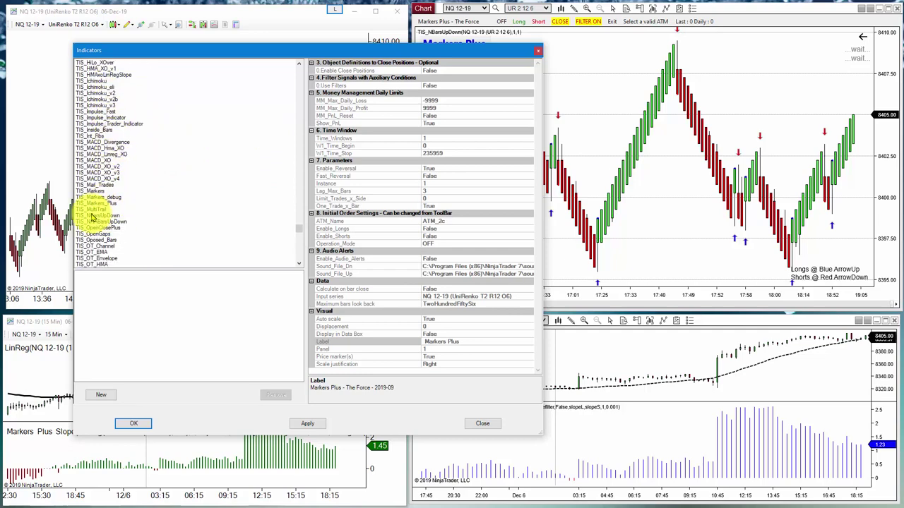
click(92, 216)
click(92, 216)
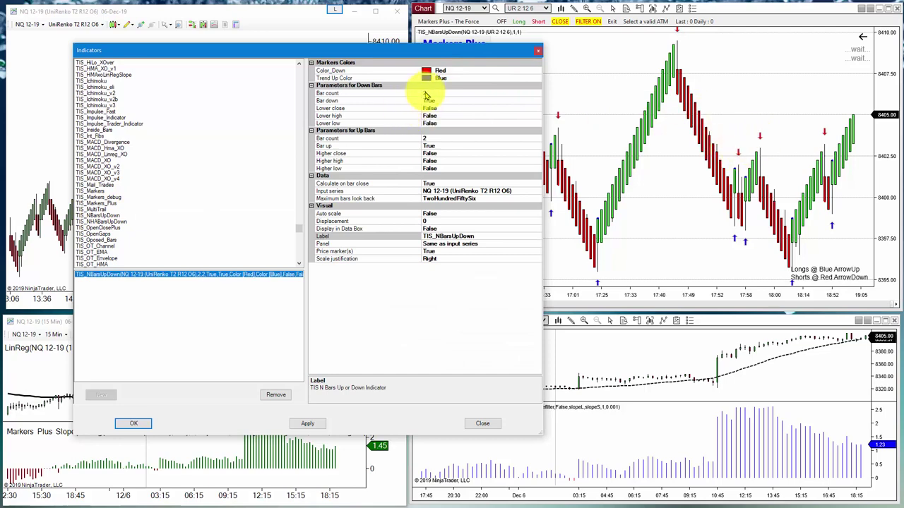
click(137, 423)
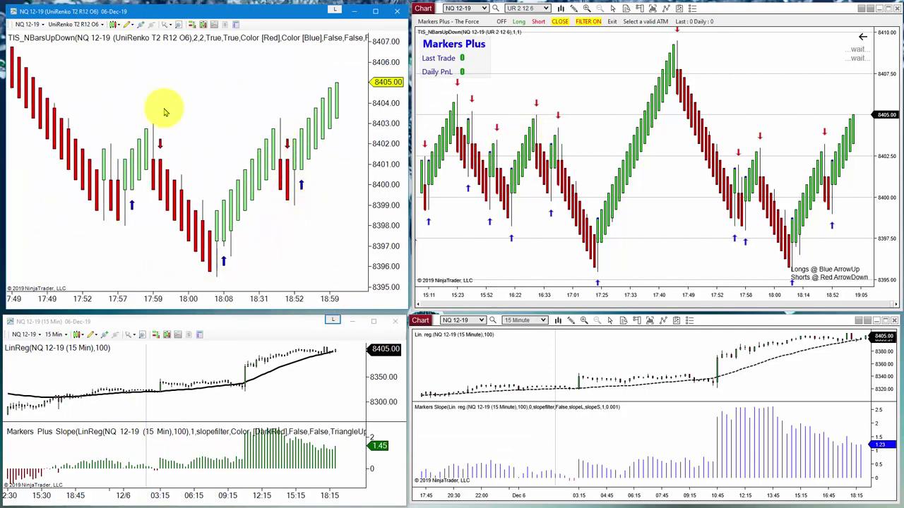
Step: Set the TIS_NBarsUpDown Bar count to 1 for both down bars and up bars on the UniRenko chart and show more bars
right_click(161, 69)
click(182, 113)
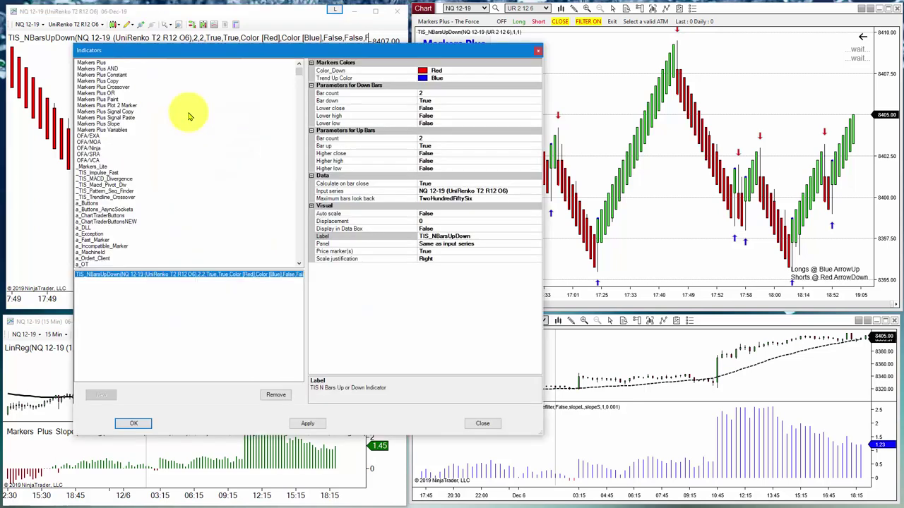
click(424, 93)
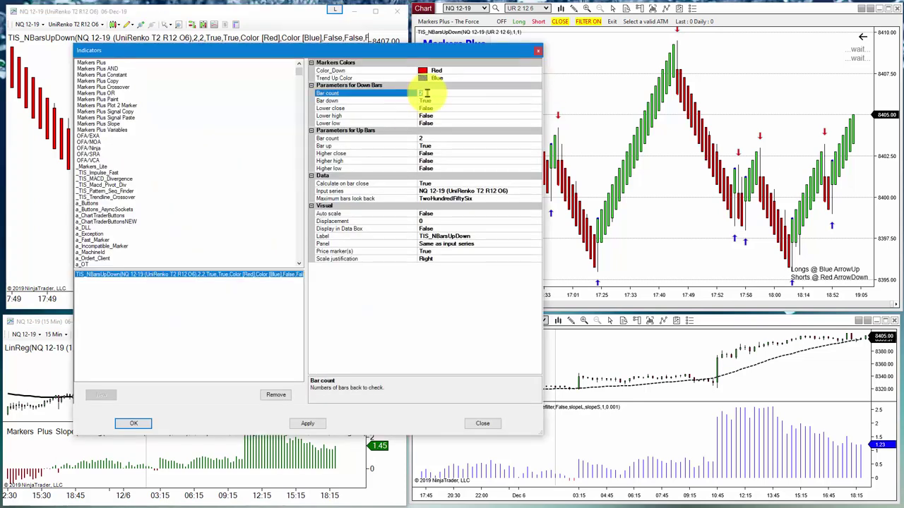
text(1)
click(421, 138)
text(1)
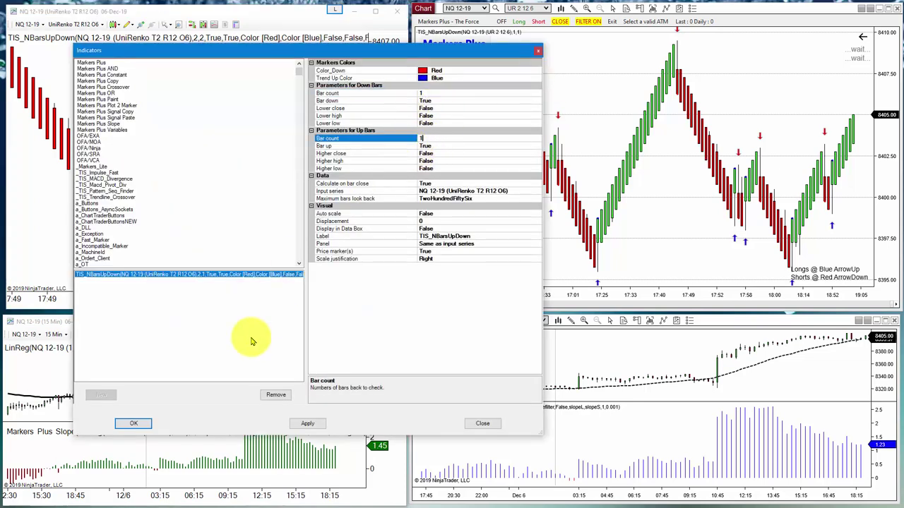
click(139, 424)
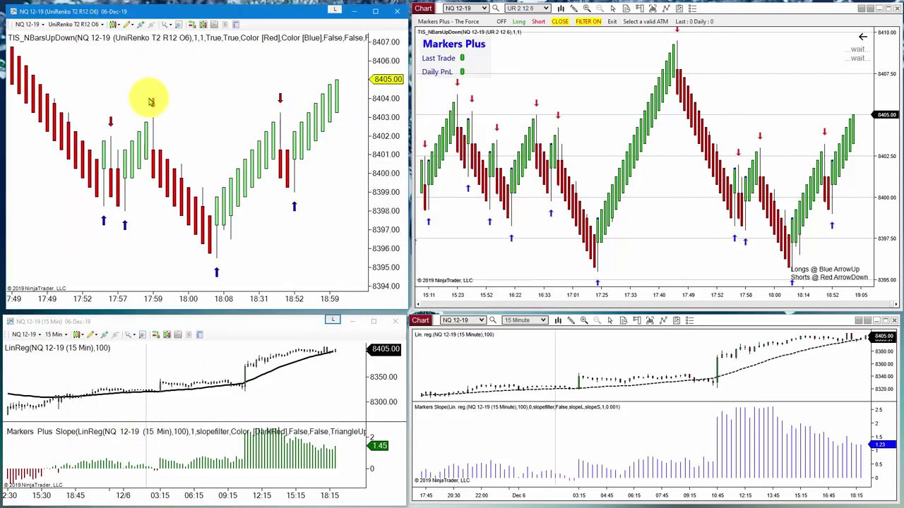
drag(148, 299, 185, 299)
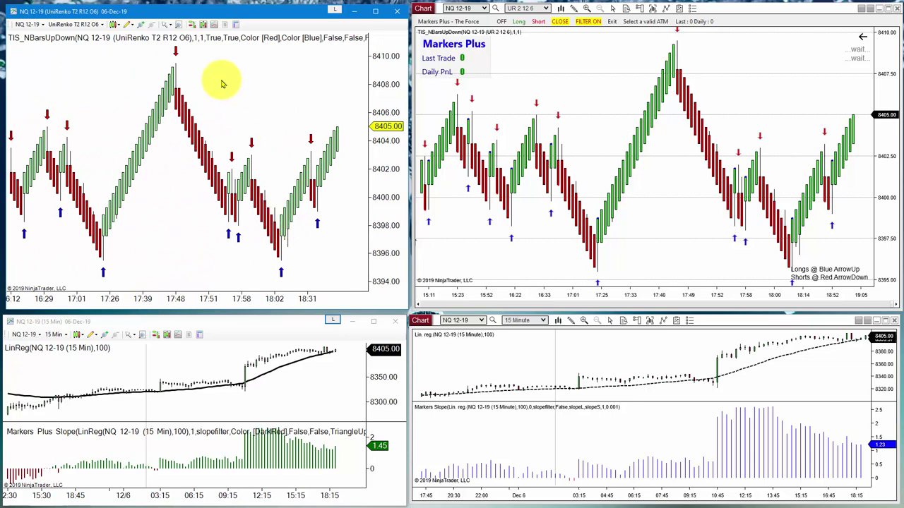
Step: Add the Markers Plus indicator to the NinjaTrader 7 UniRenko chart's indicator list and bring its entry order settings into view
right_click(214, 57)
click(274, 100)
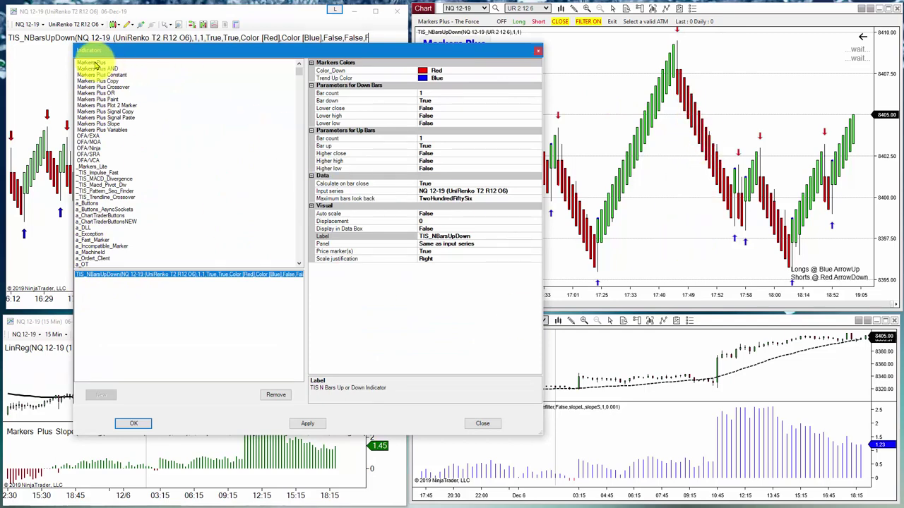
double_click(95, 63)
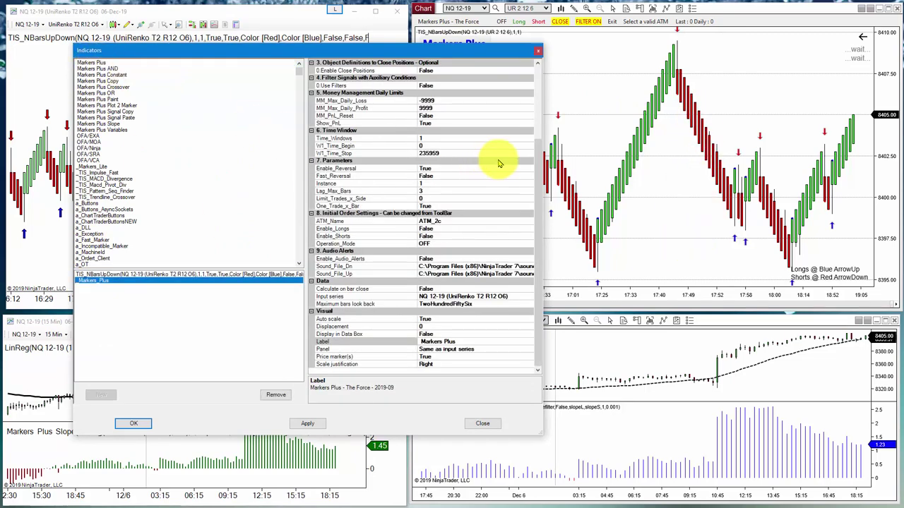
drag(541, 161, 540, 71)
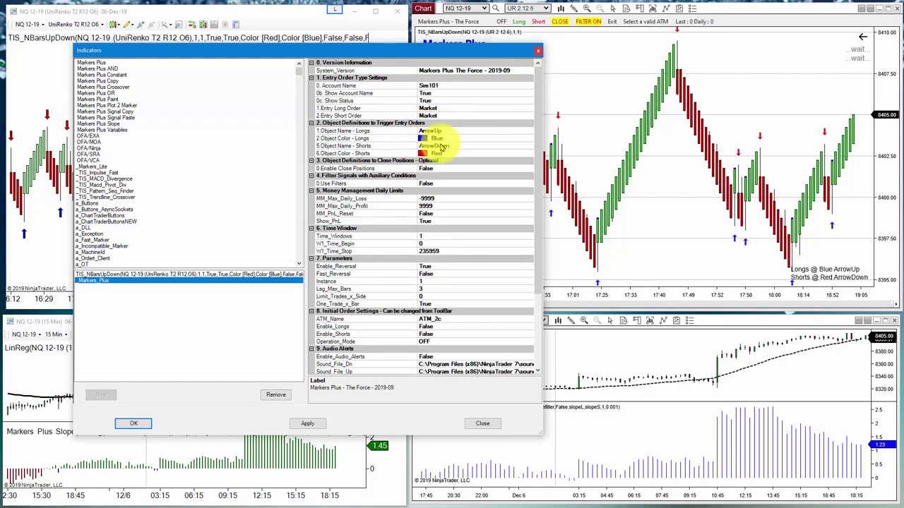
click(434, 85)
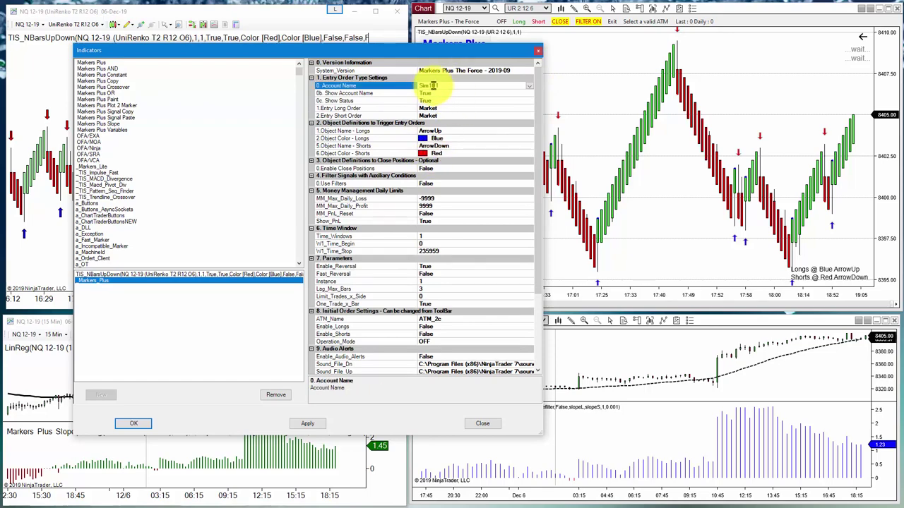
drag(431, 53, 744, 49)
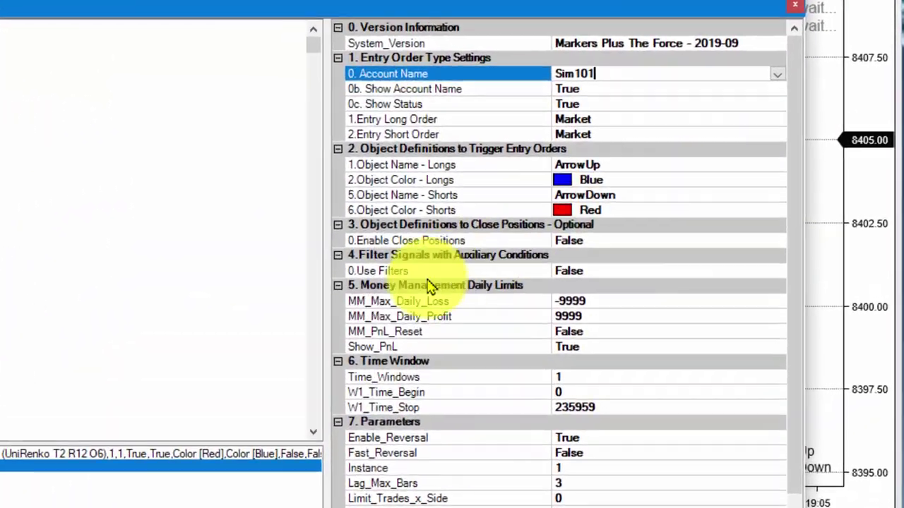
Step: Set Use Filters to True for Markers Plus and expand the long and short filter conditions
double_click(587, 274)
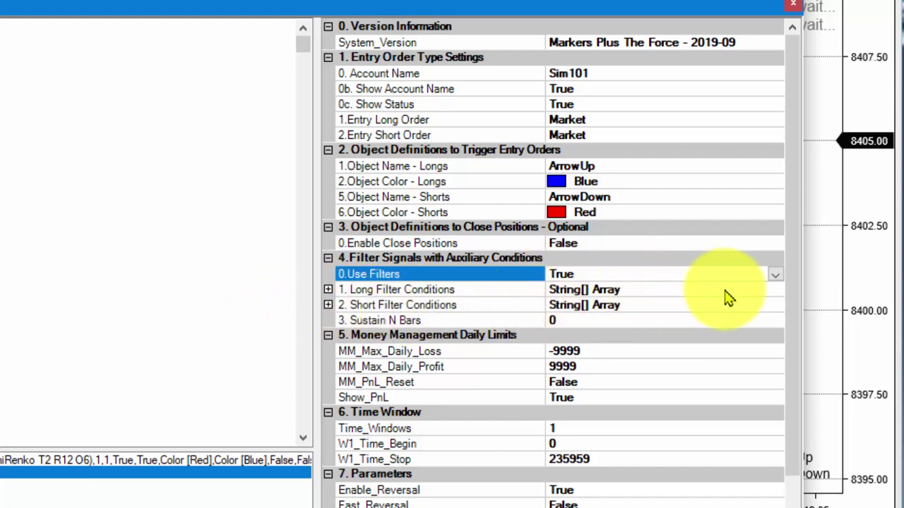
click(328, 289)
click(327, 321)
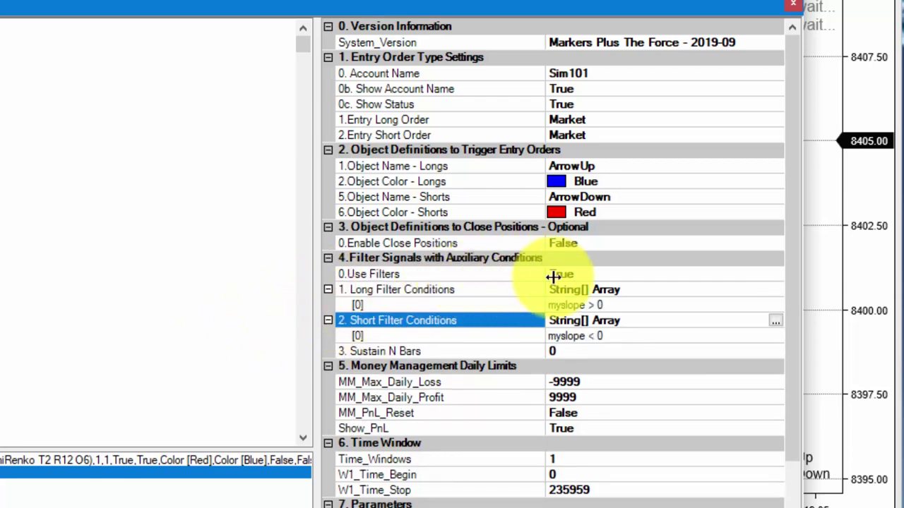
Step: Change the Markers Plus long filter condition to slopefilter > 0 and copy that condition text
click(761, 292)
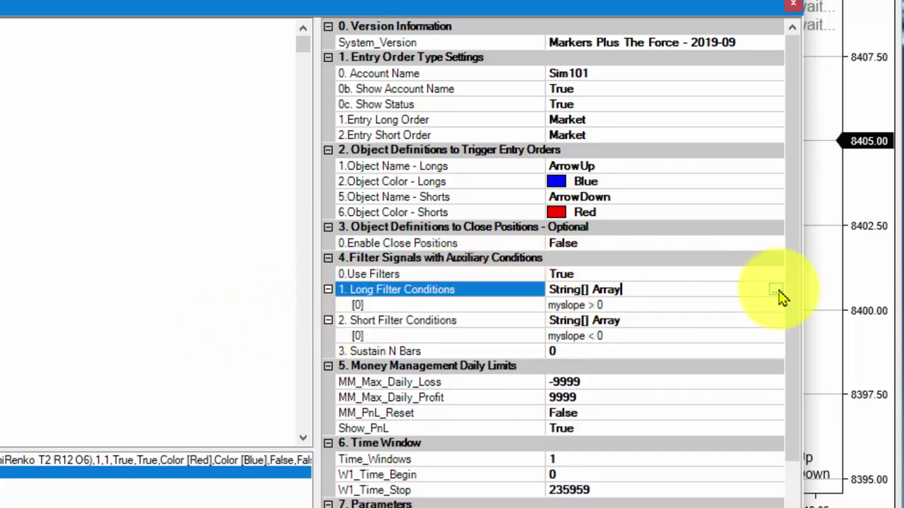
click(775, 291)
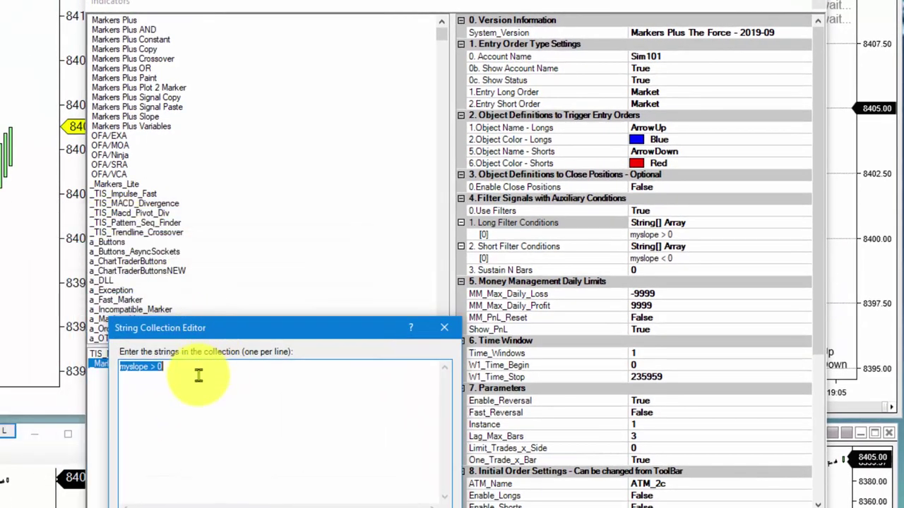
double_click(127, 367)
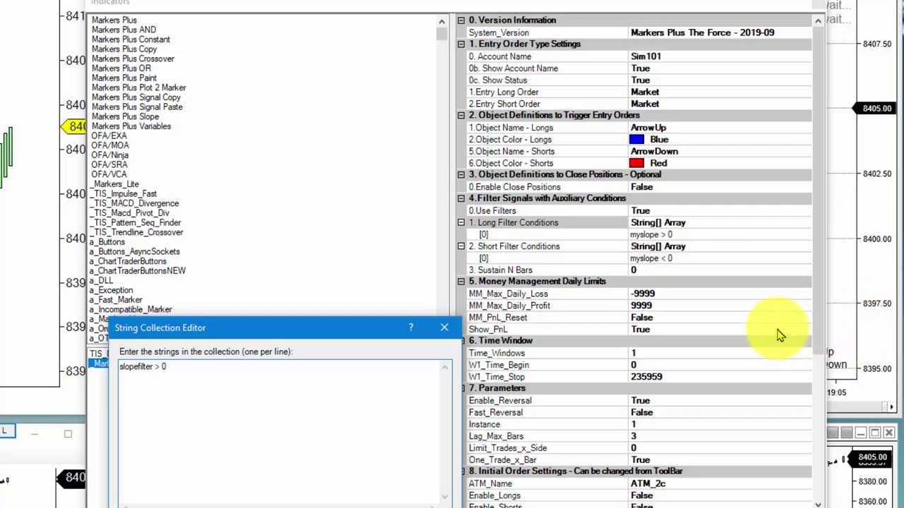
double_click(130, 368)
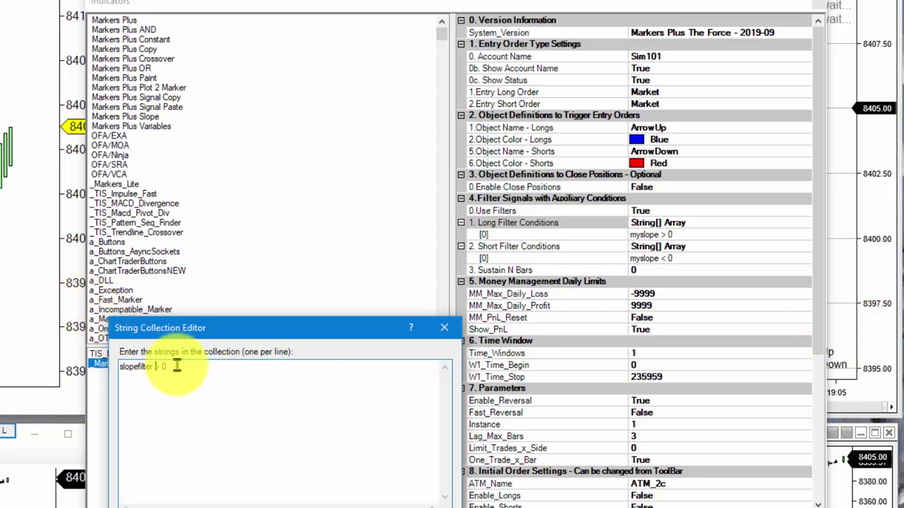
drag(178, 369, 42, 360)
right_click(136, 367)
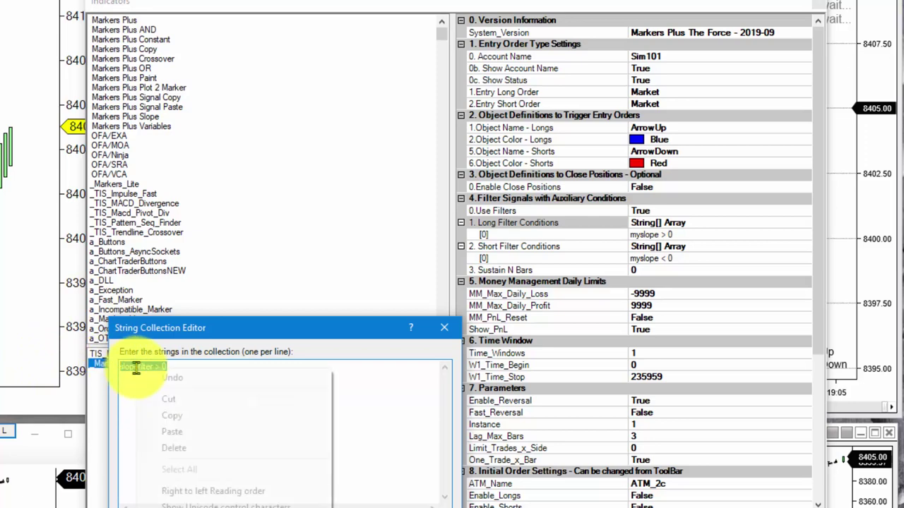
click(188, 422)
click(367, 501)
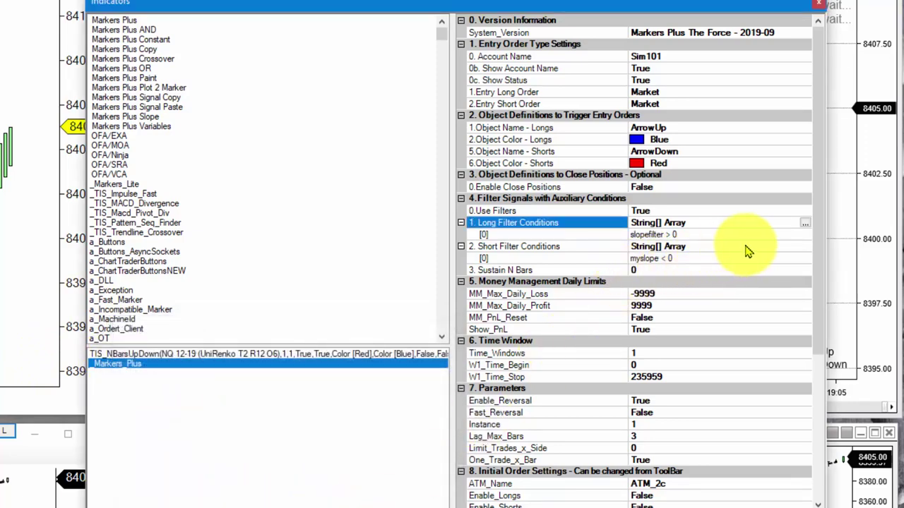
Step: Change the Markers Plus short filter condition to slopefilter < 0
click(806, 252)
click(806, 248)
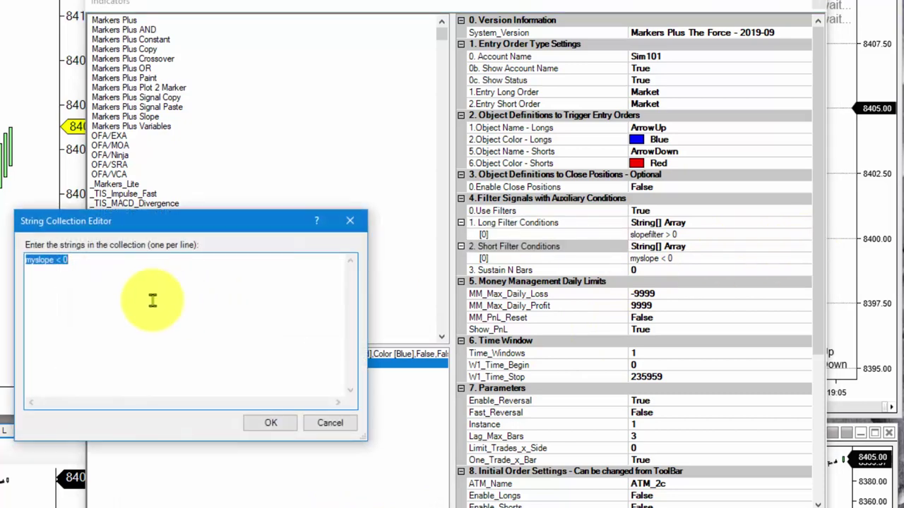
right_click(51, 266)
click(84, 324)
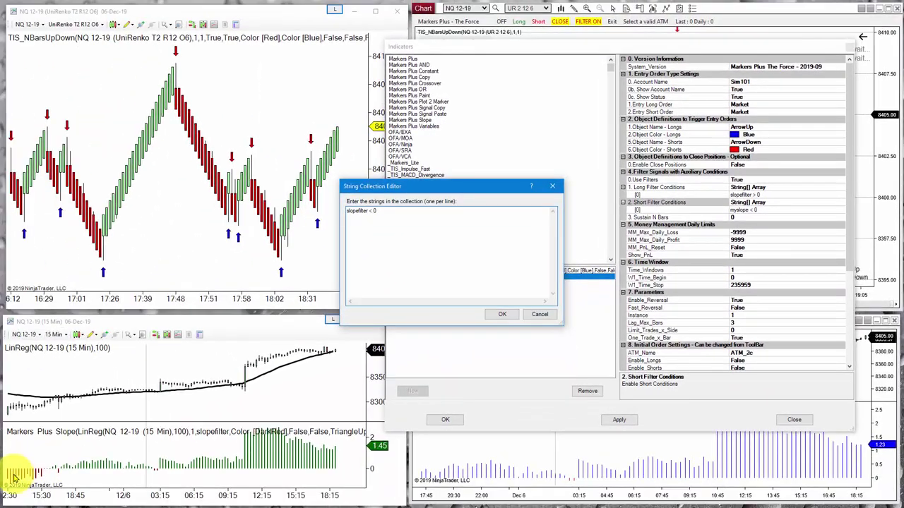
click(497, 315)
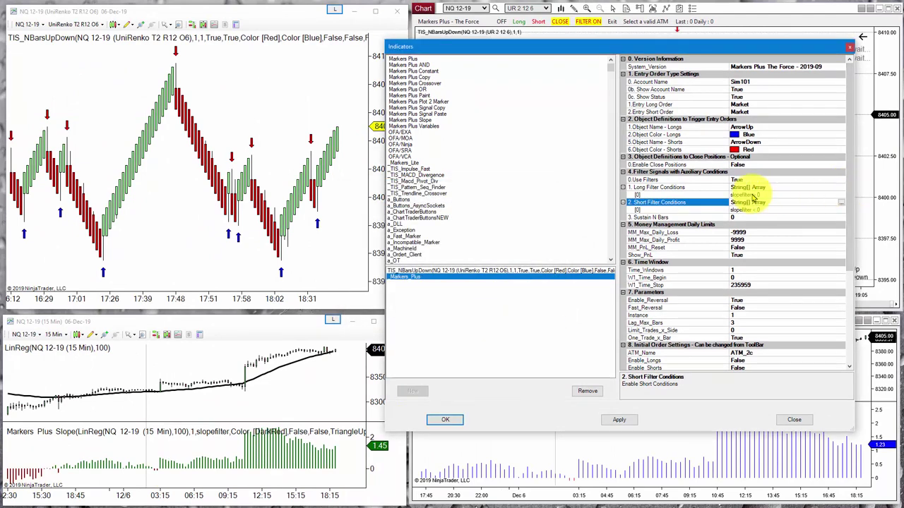
Step: Check the long and short filter conditions against the 15-minute slope and apply Markers Plus to the UniRenko chart
click(624, 188)
click(624, 188)
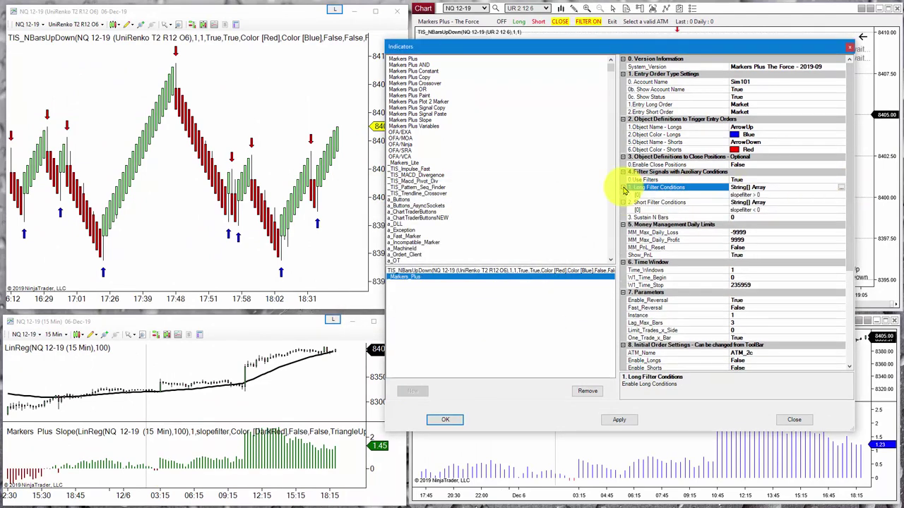
click(624, 203)
click(624, 203)
click(643, 202)
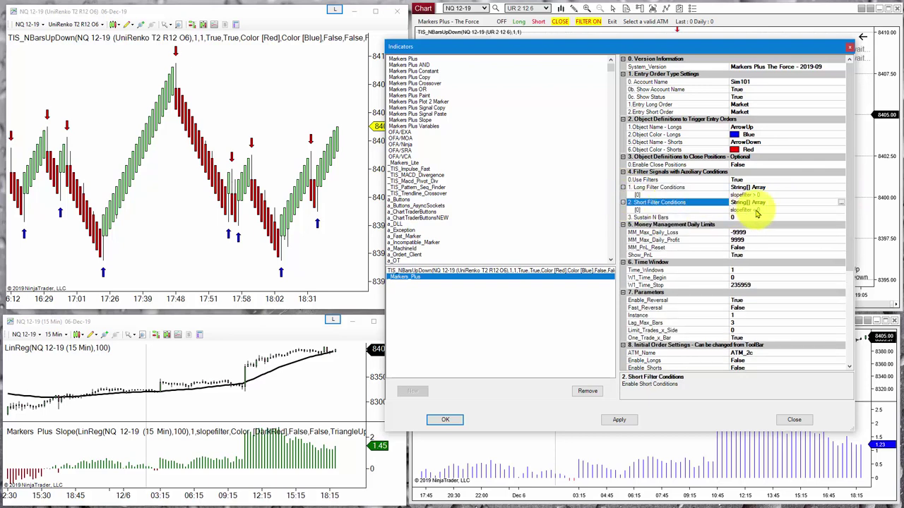
drag(716, 44, 584, 42)
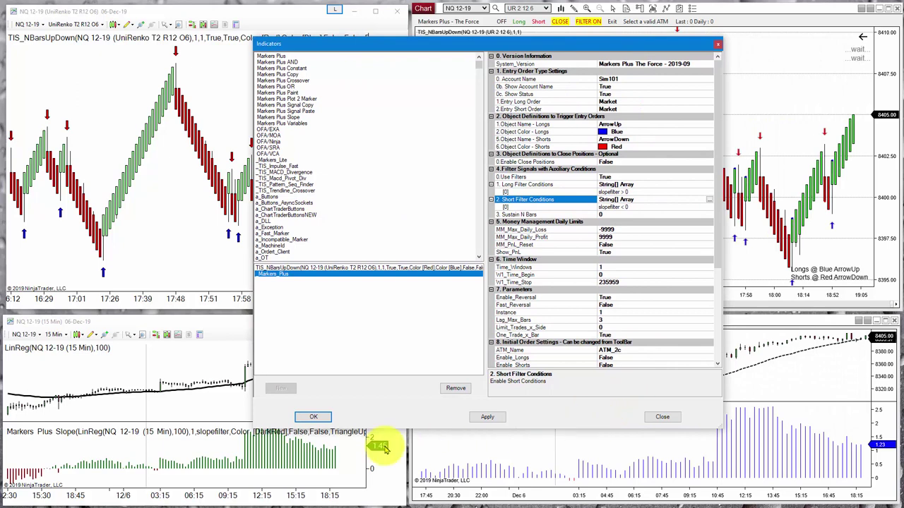
click(310, 417)
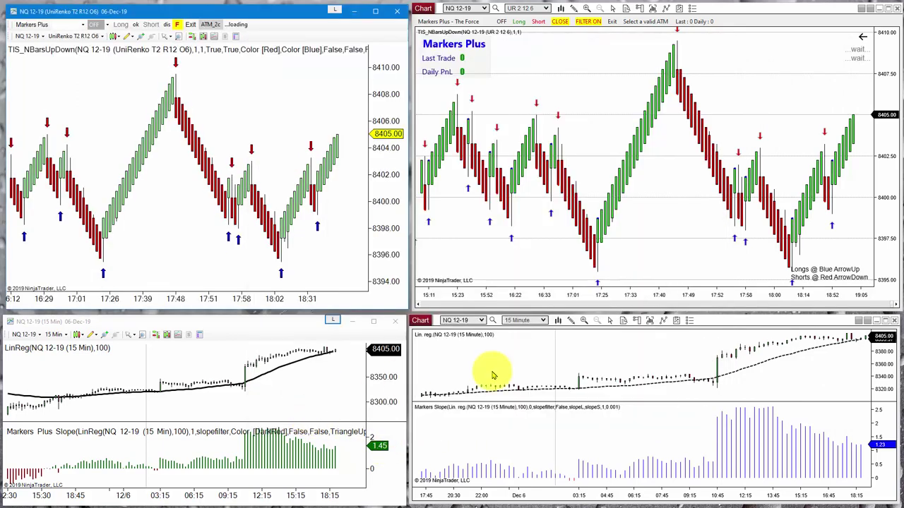
Step: Bring up the NinjaTrader 7 and NinjaTrader 8 control centers over their renko charts
click(177, 25)
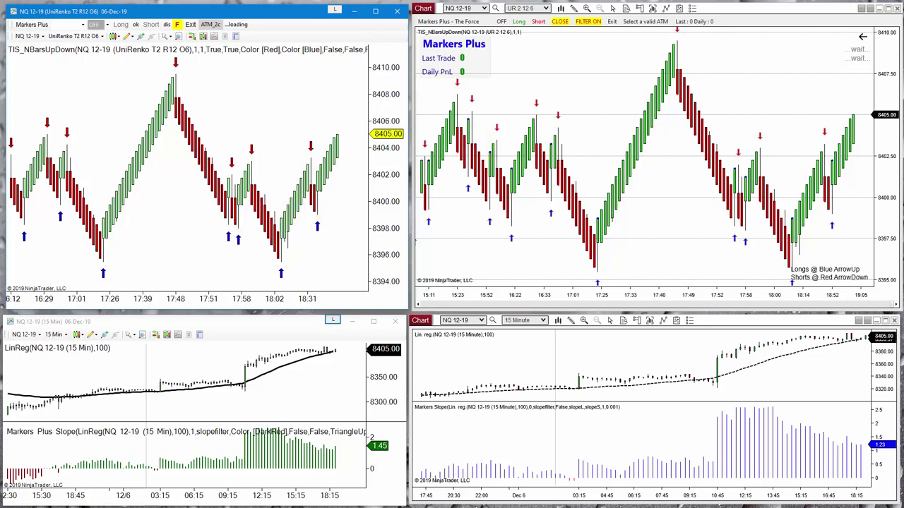
drag(318, 106, 420, 150)
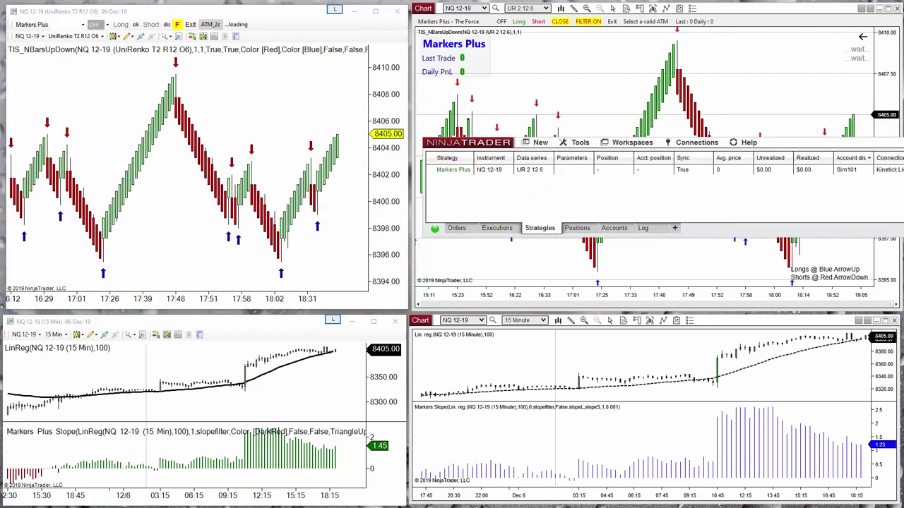
drag(177, 65, 238, 53)
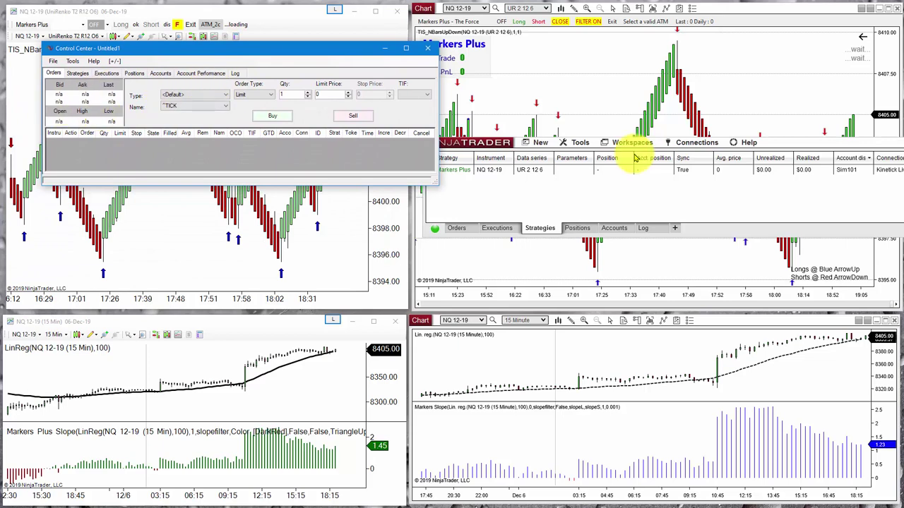
Step: Create a new strategy named WizMultiTimeframe in the NinjaTrader 8 Strategy Builder, keep Calculate at On bar close, and continue to Additional Data
click(539, 144)
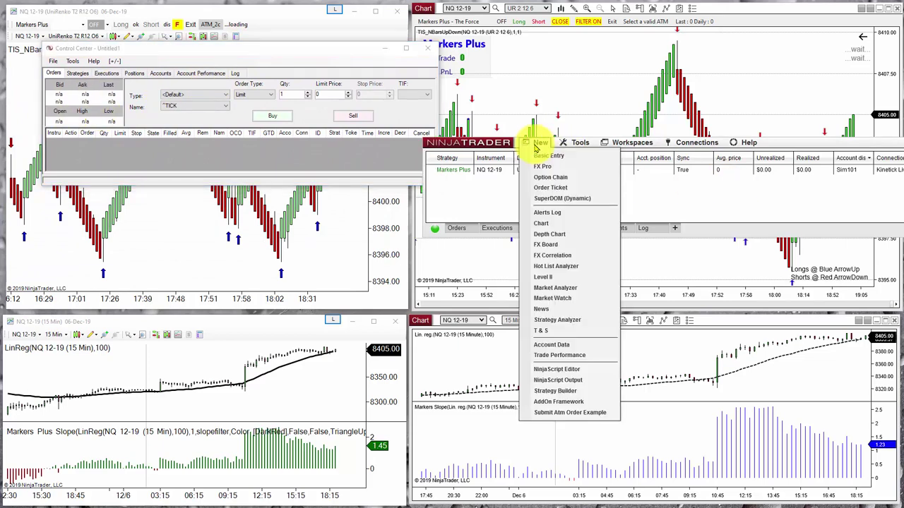
click(566, 397)
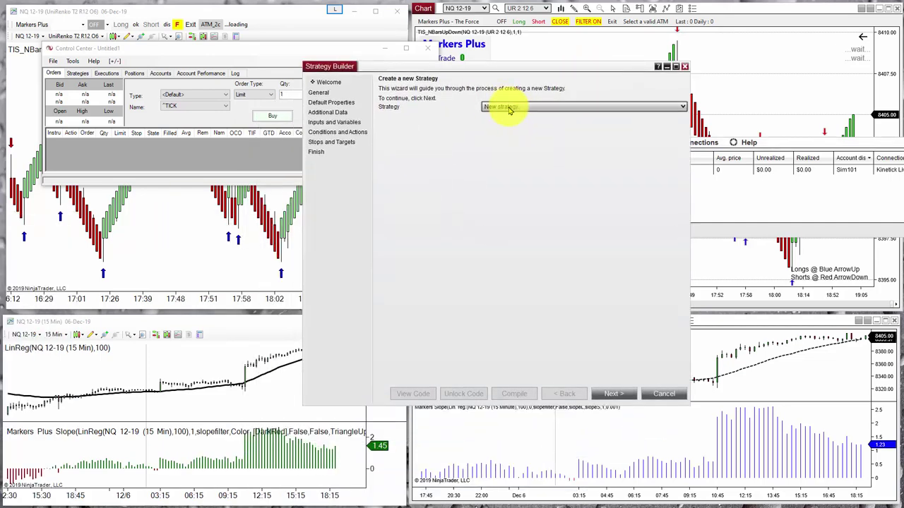
click(615, 392)
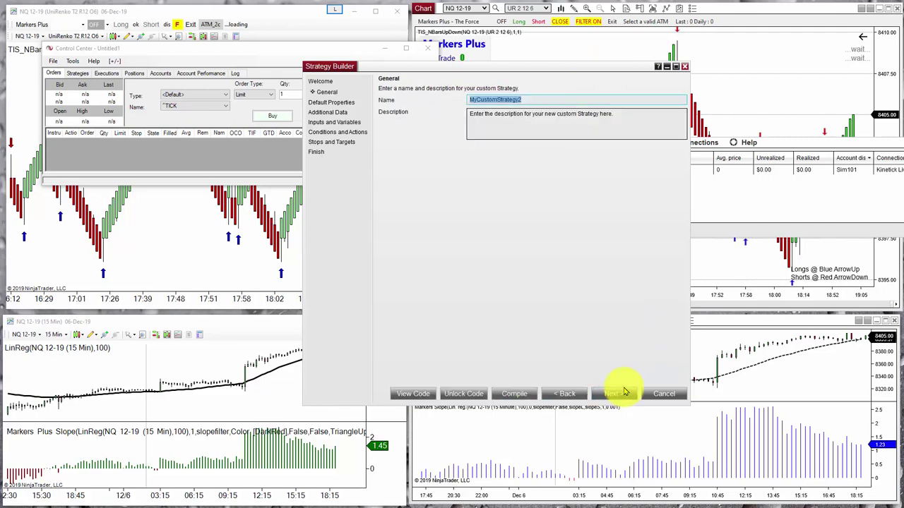
text(WizMultiTimeframe)
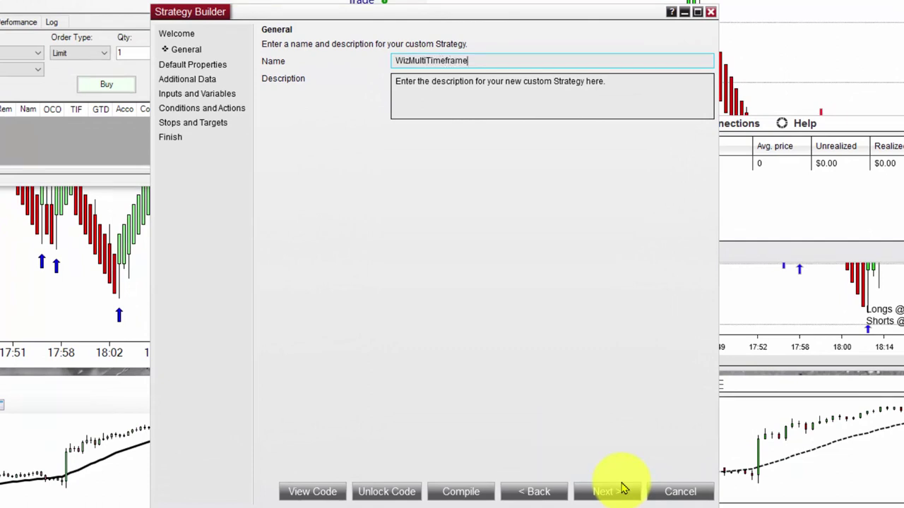
click(597, 492)
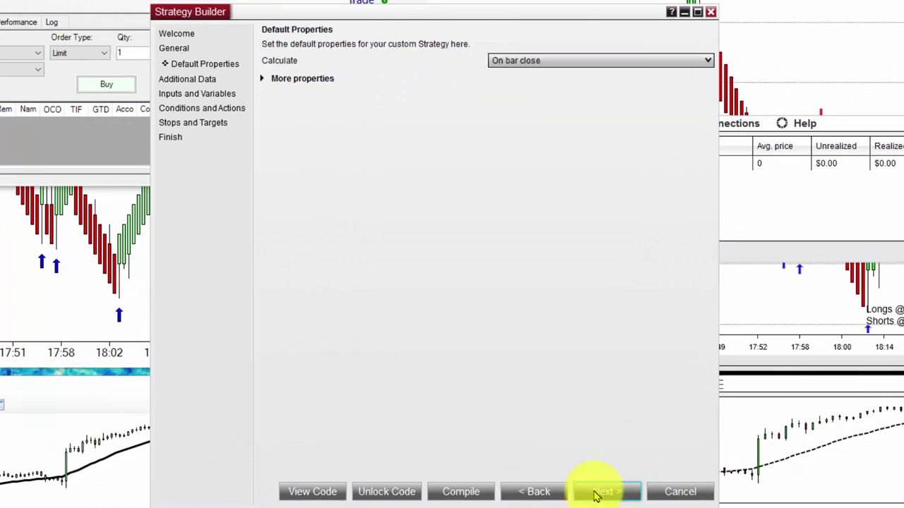
click(596, 493)
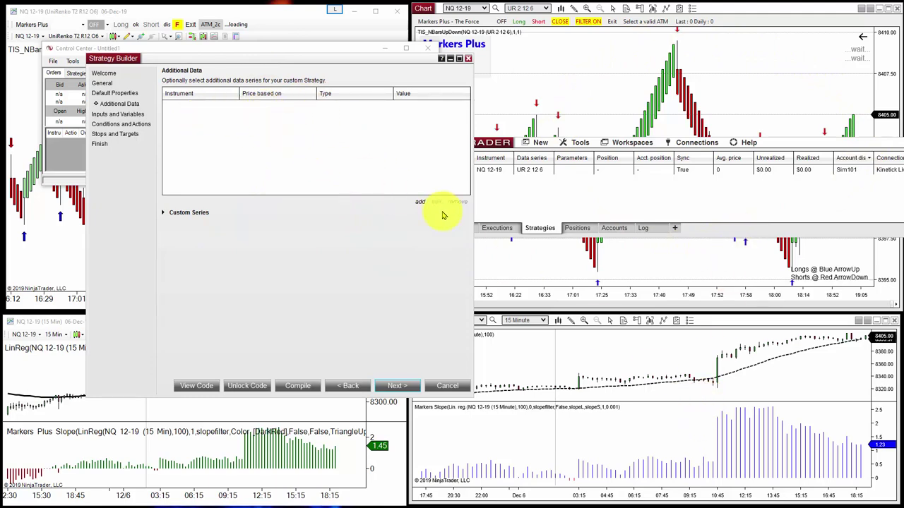
Step: Add an additional data series for NQ 12-19 with price based on Last, type Minute and value 15
click(421, 203)
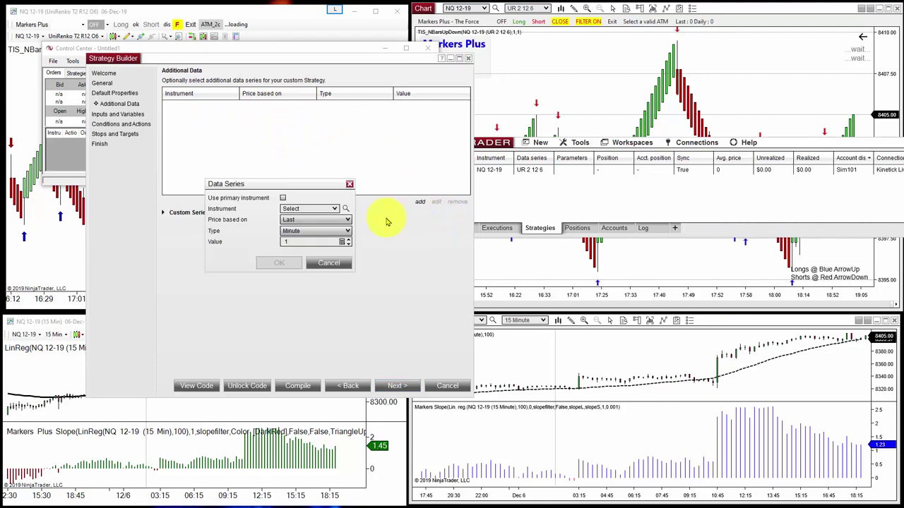
click(333, 211)
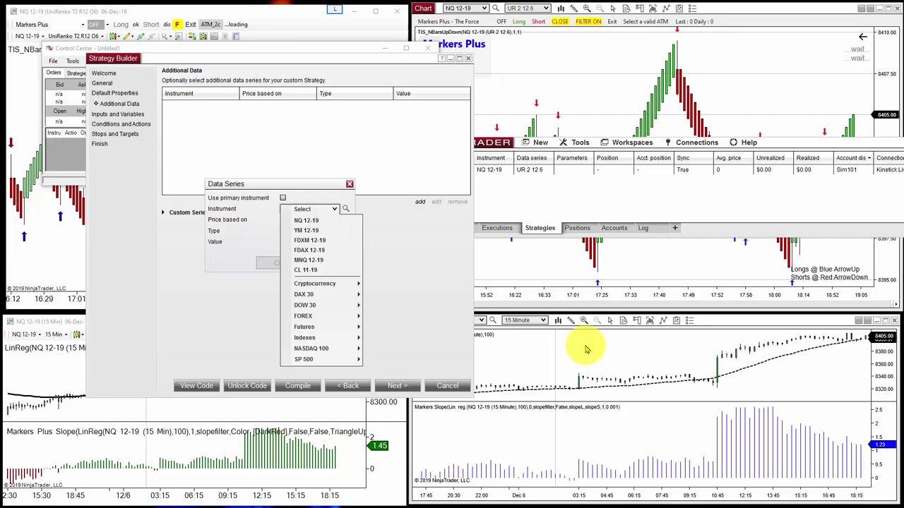
click(306, 221)
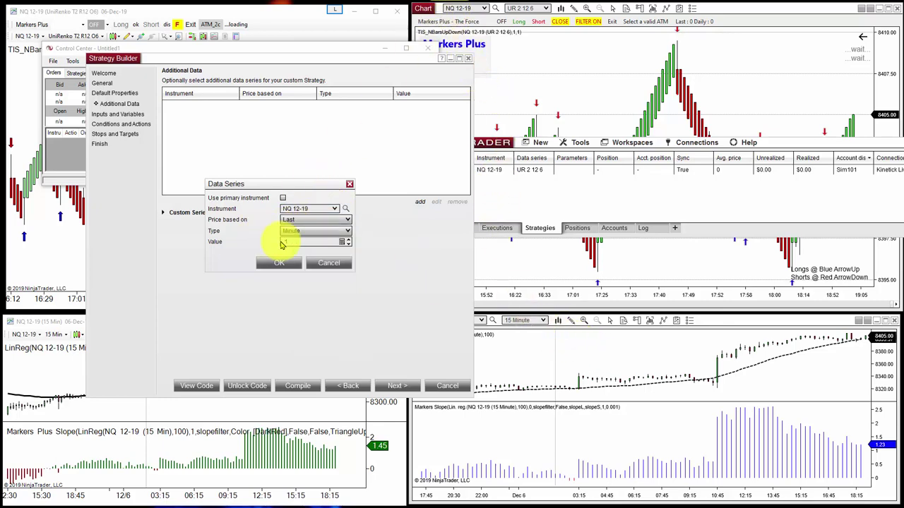
click(347, 233)
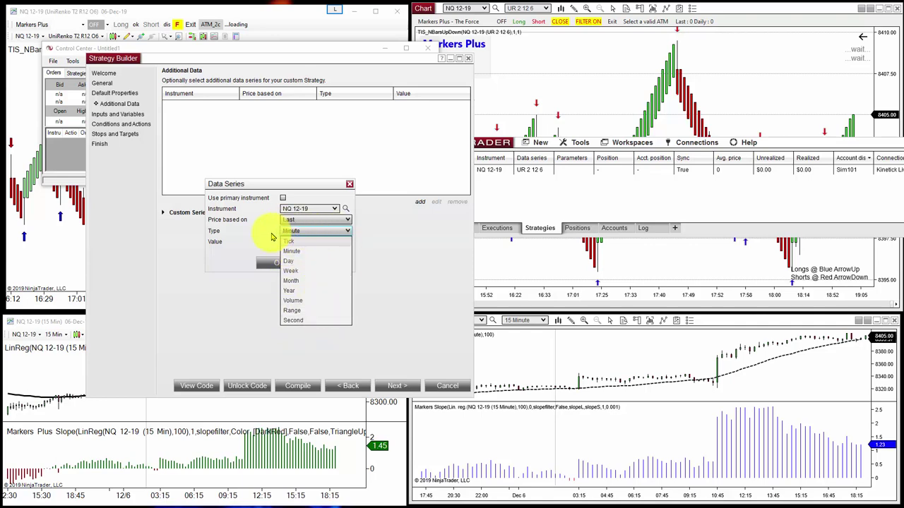
click(291, 250)
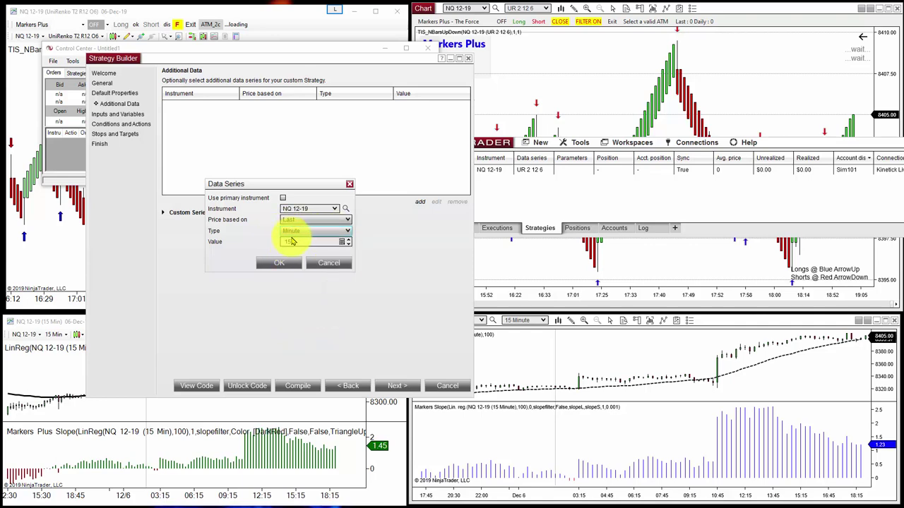
click(285, 262)
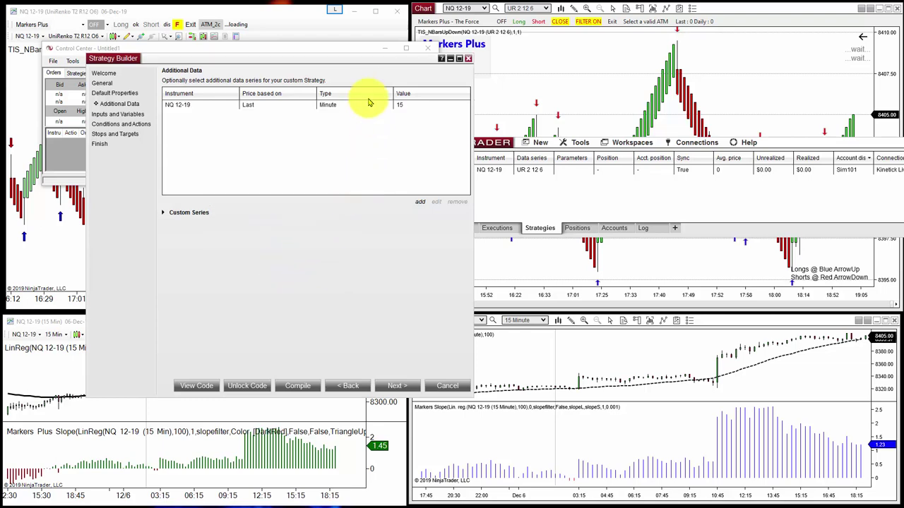
click(181, 104)
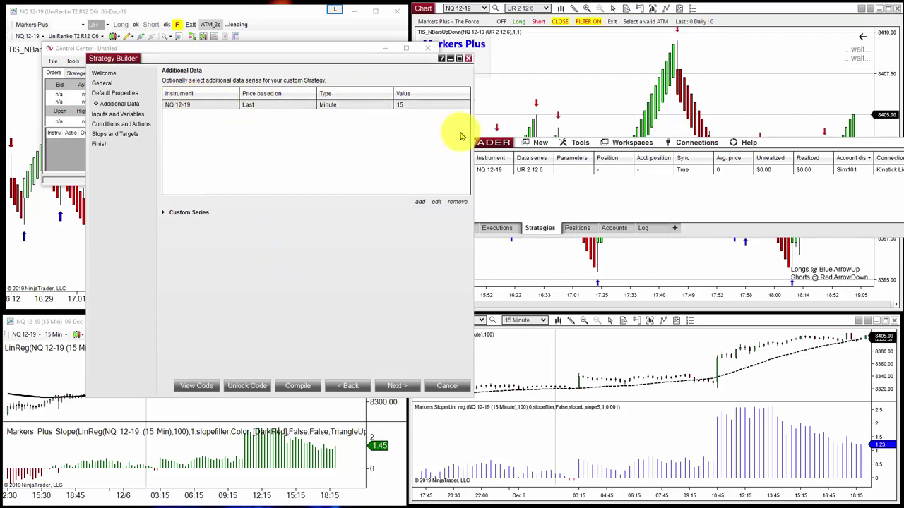
Step: Continue through Inputs and Variables to Conditions and Actions without adding any input parameters
click(400, 387)
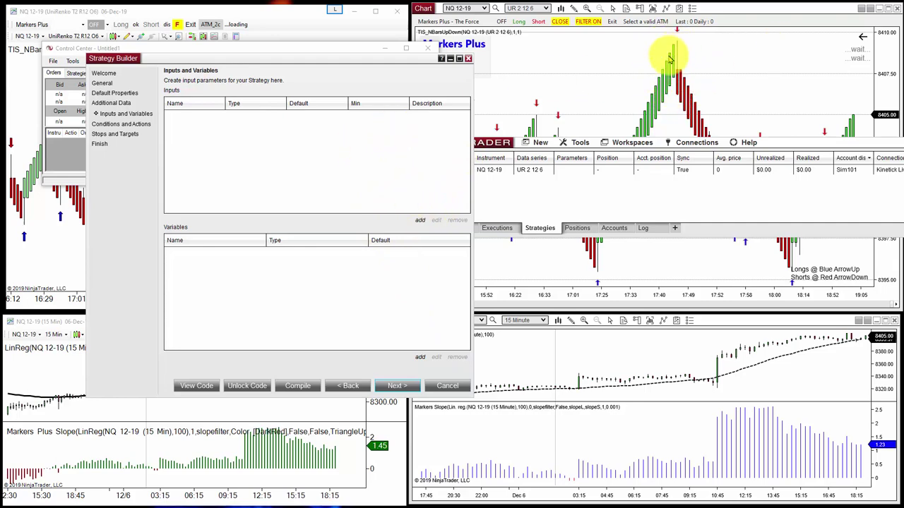
click(419, 220)
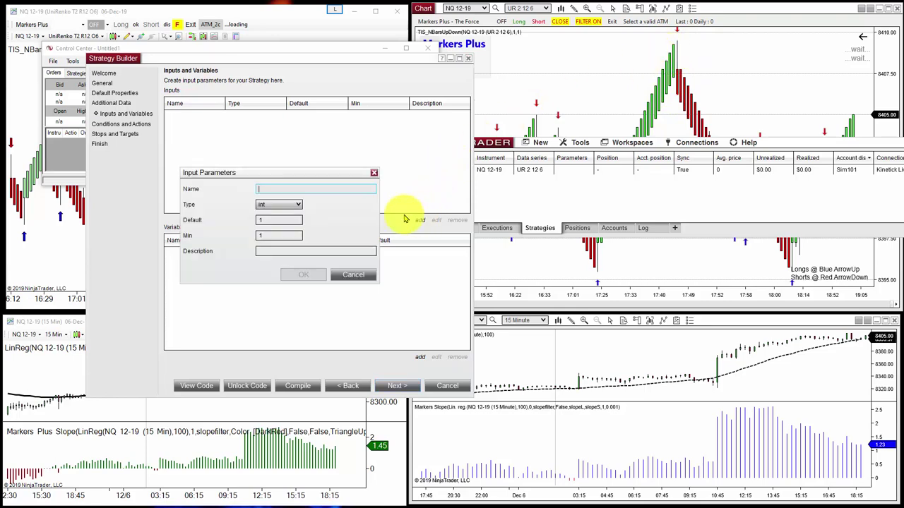
click(348, 274)
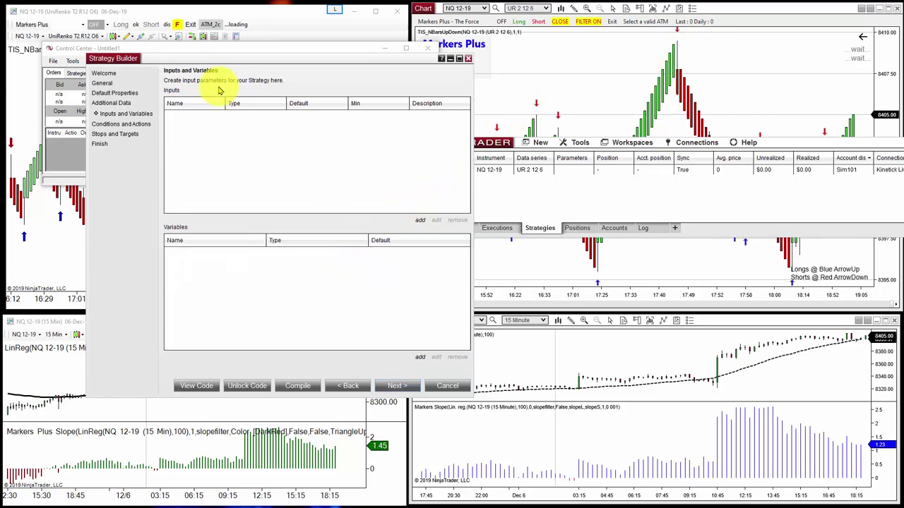
click(395, 385)
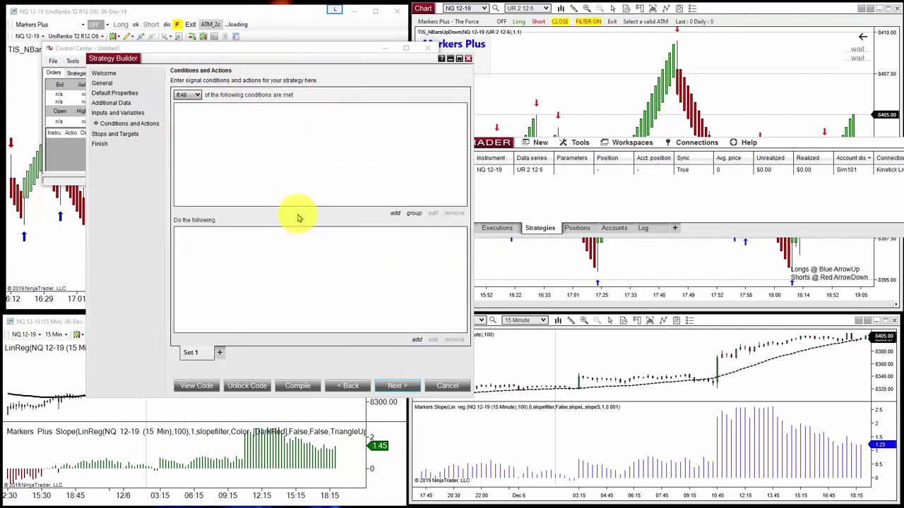
Step: Add a Set 1 condition that the current bar's Close is Less than its Open, with both at 0 bars ago
click(393, 214)
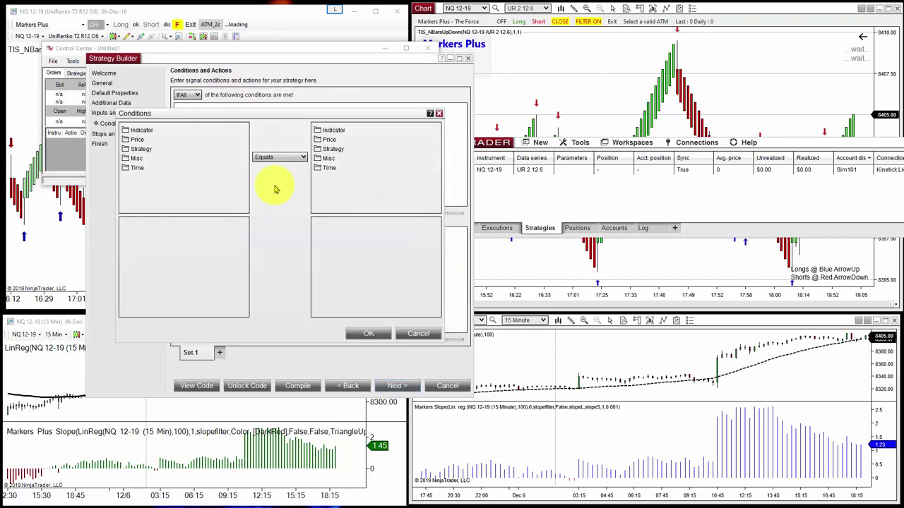
click(137, 140)
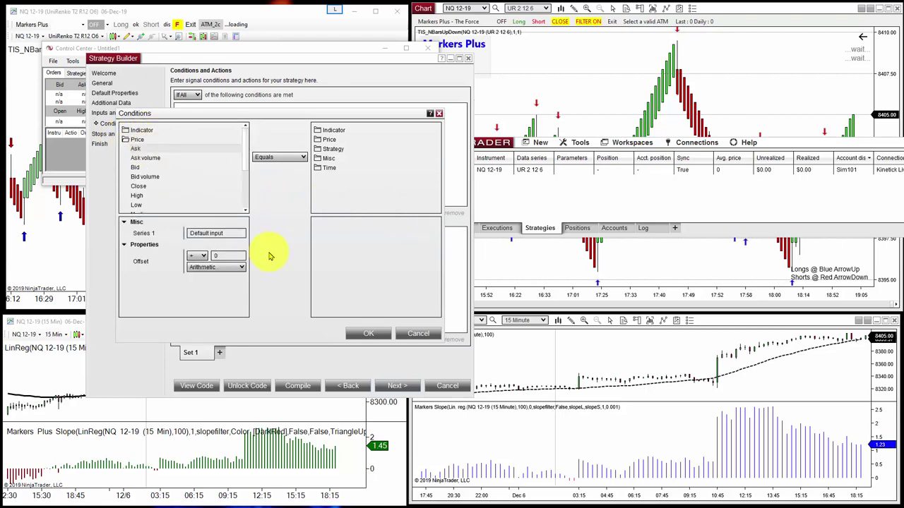
click(139, 187)
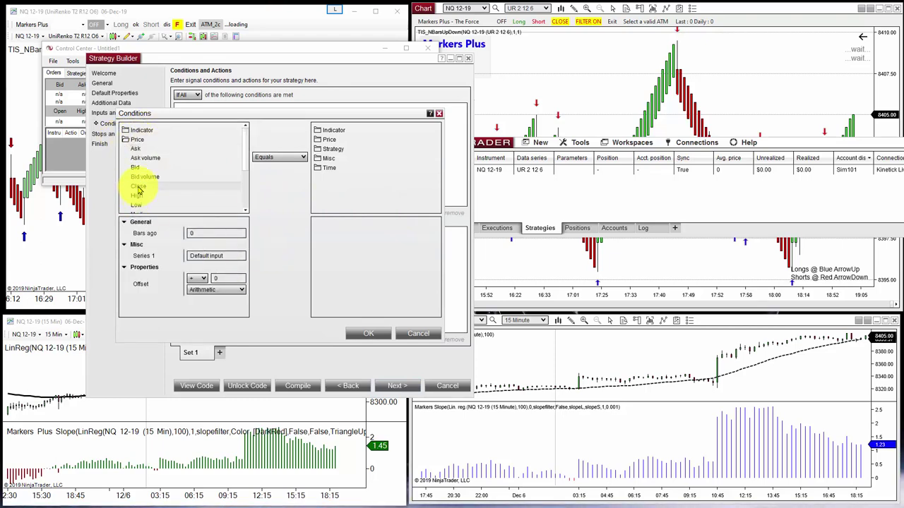
click(283, 158)
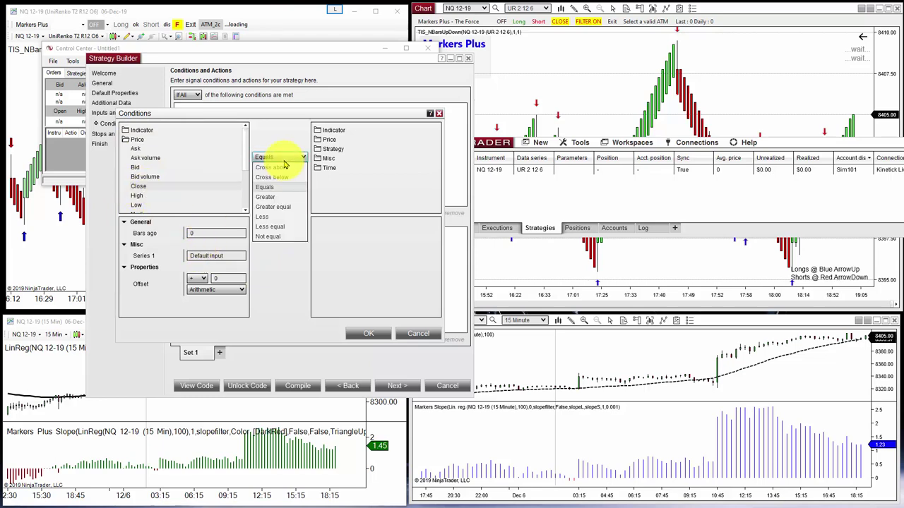
click(276, 216)
click(335, 140)
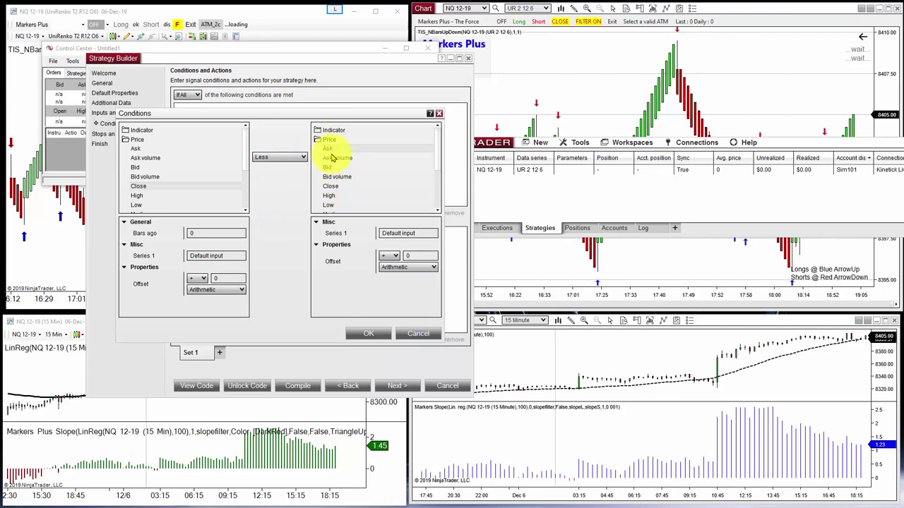
scroll(332, 158, down, 1)
click(329, 201)
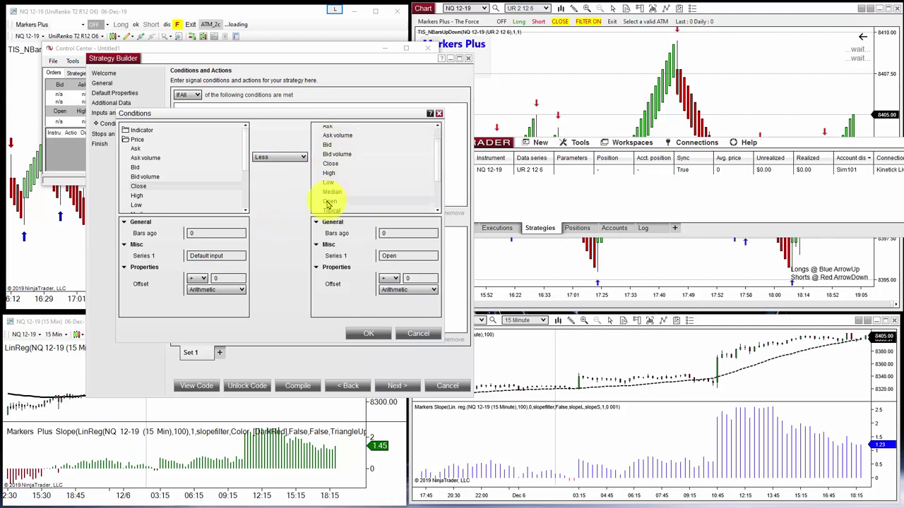
click(366, 333)
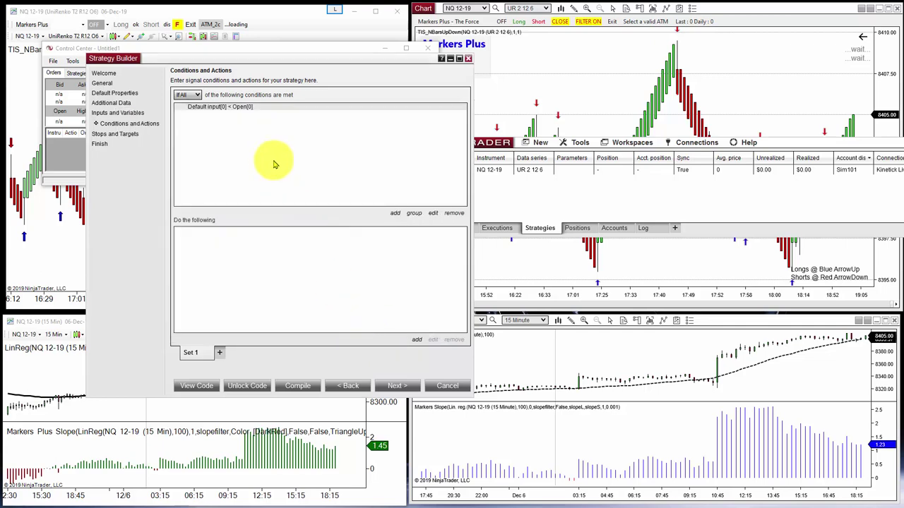
Step: Add a second Set 1 condition that the Close 1 bar ago is Greater than the Open 1 bar ago
click(395, 213)
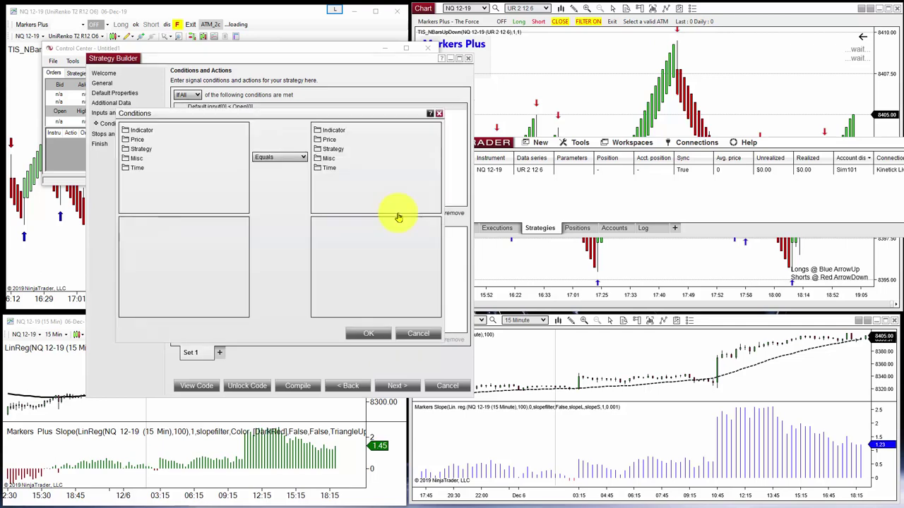
click(137, 140)
click(138, 185)
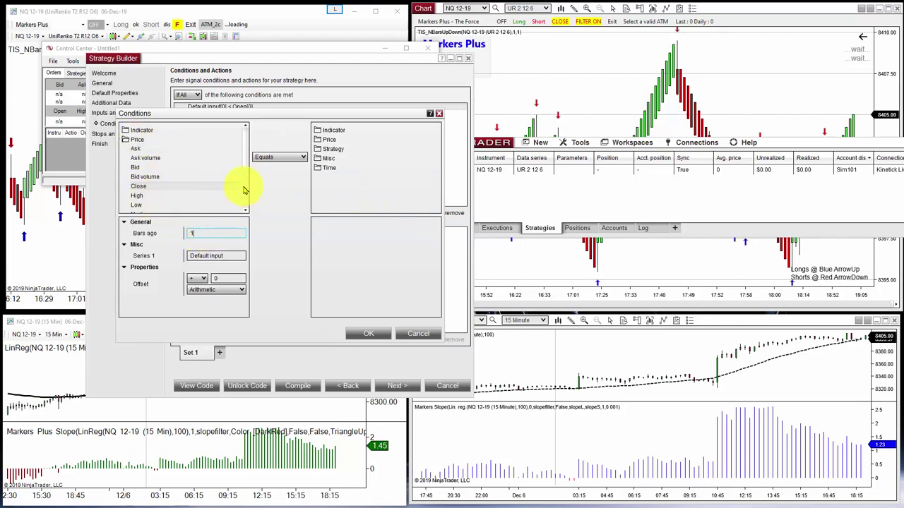
click(264, 157)
click(269, 199)
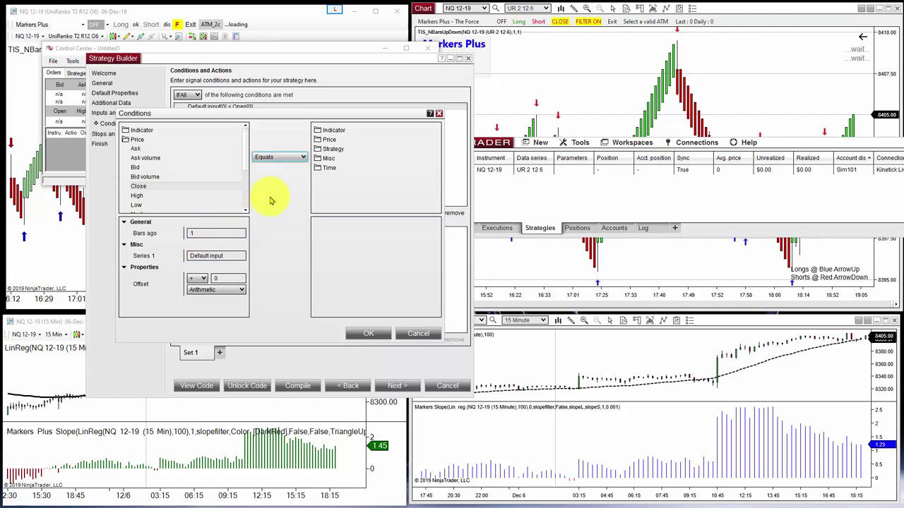
click(327, 140)
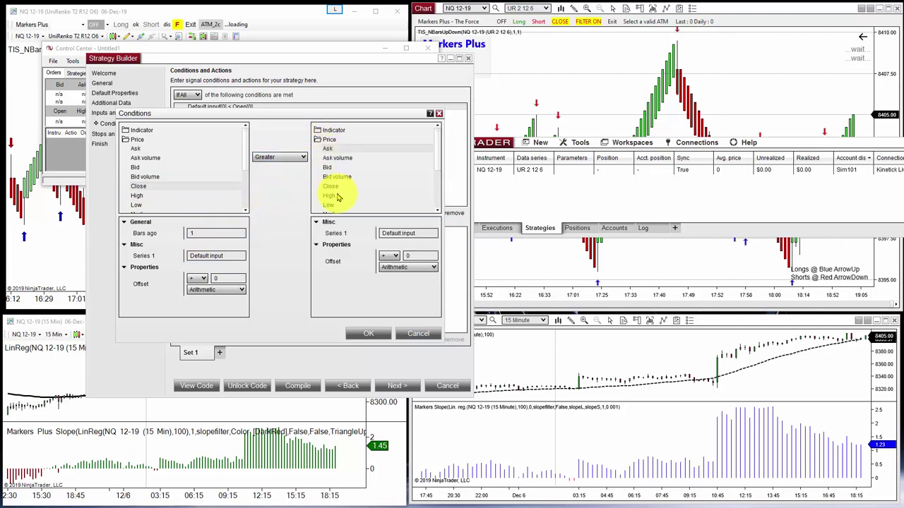
scroll(334, 189, down, 1)
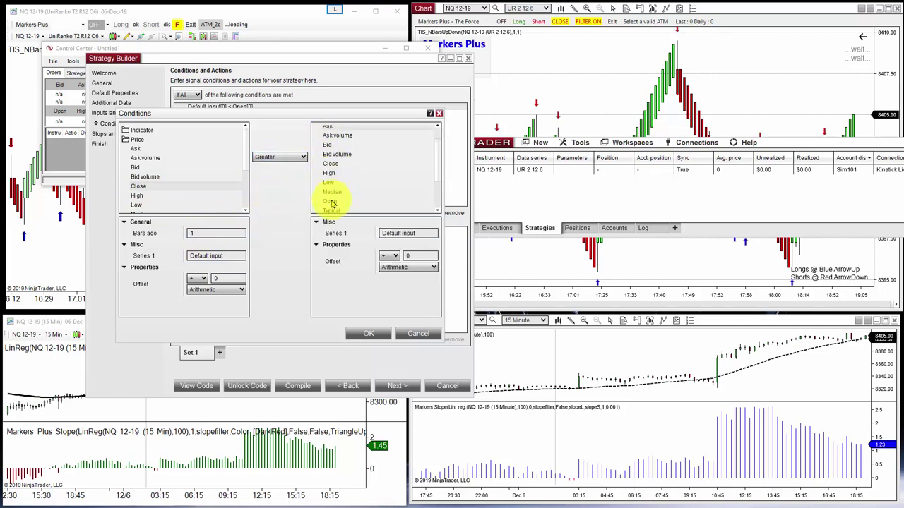
click(330, 201)
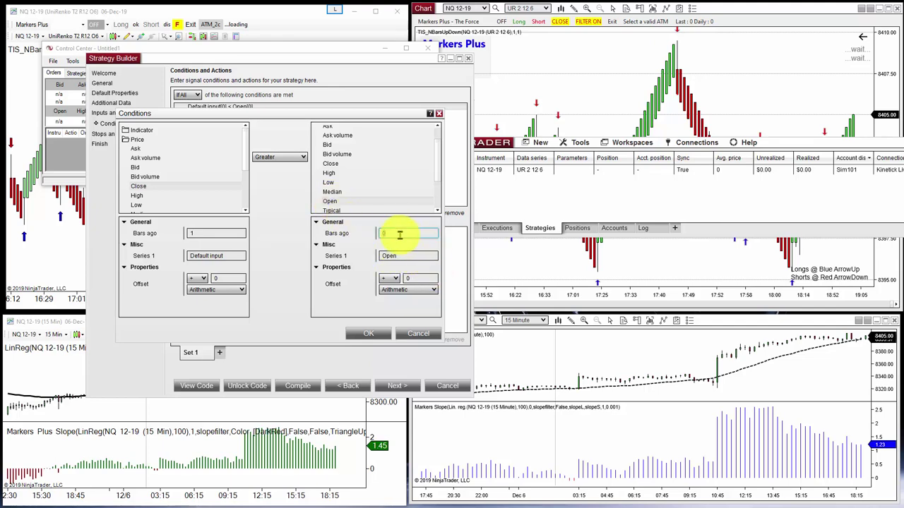
text(1)
click(368, 333)
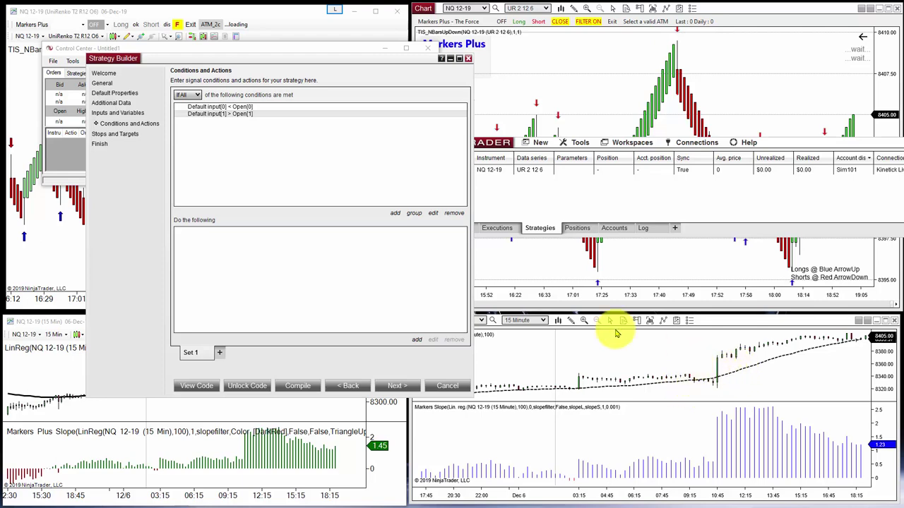
click(395, 213)
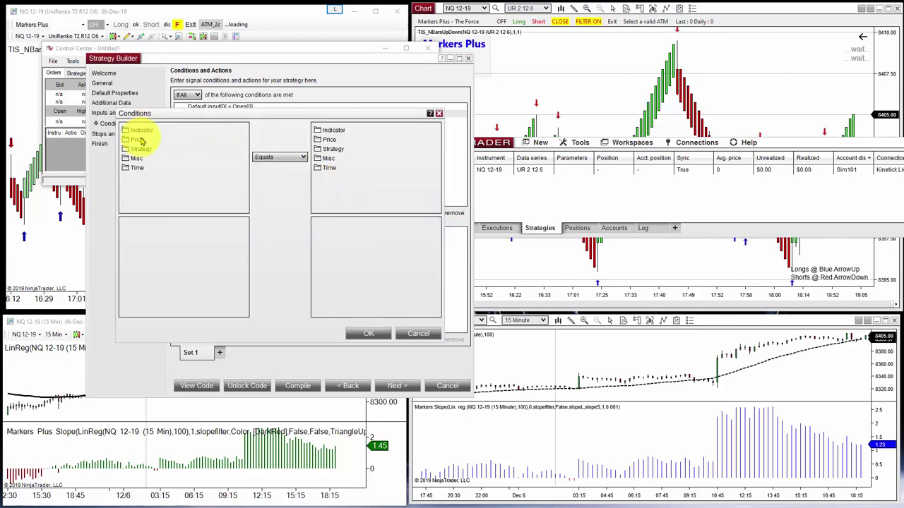
click(138, 140)
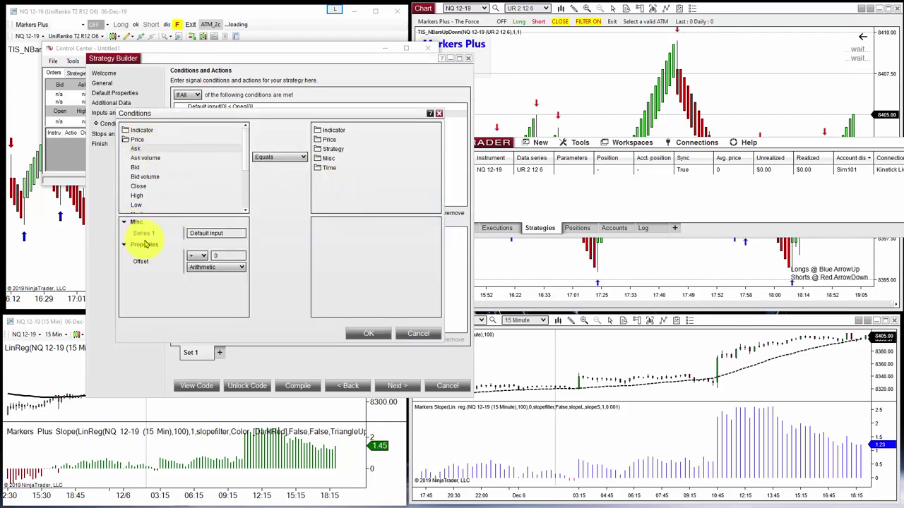
click(202, 235)
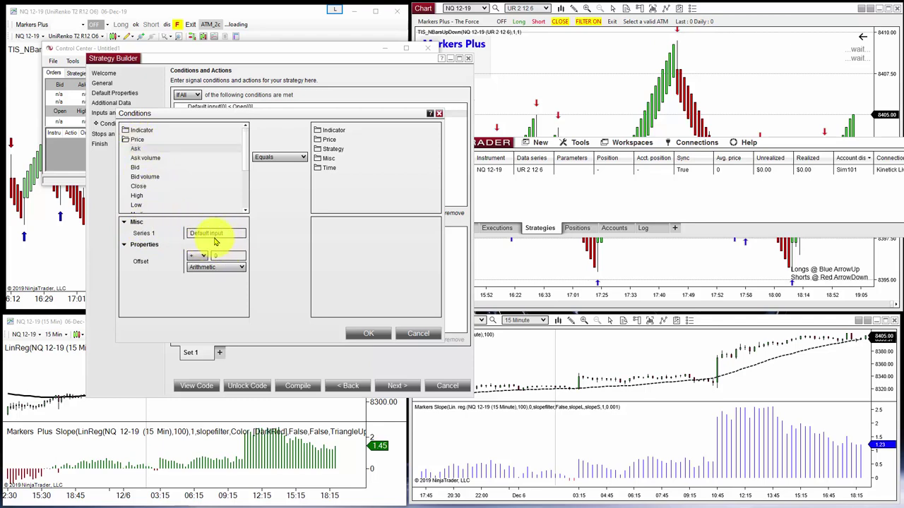
click(215, 240)
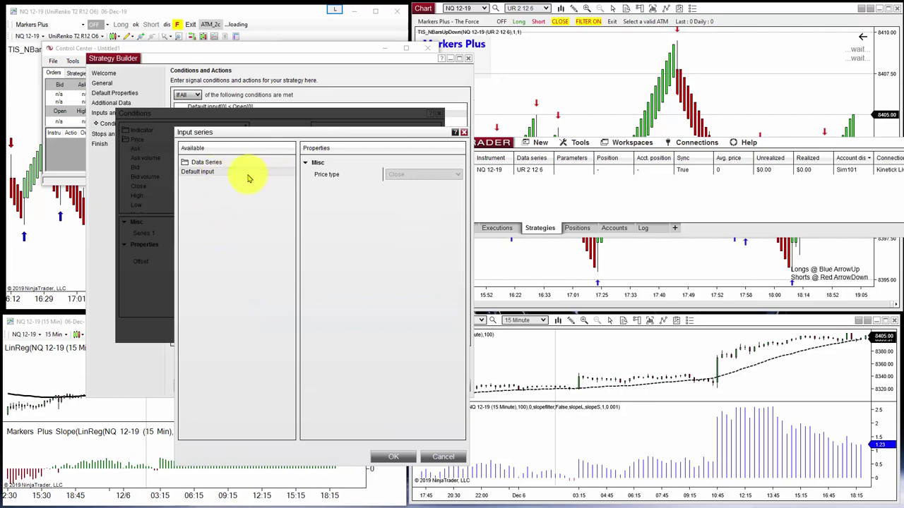
double_click(212, 162)
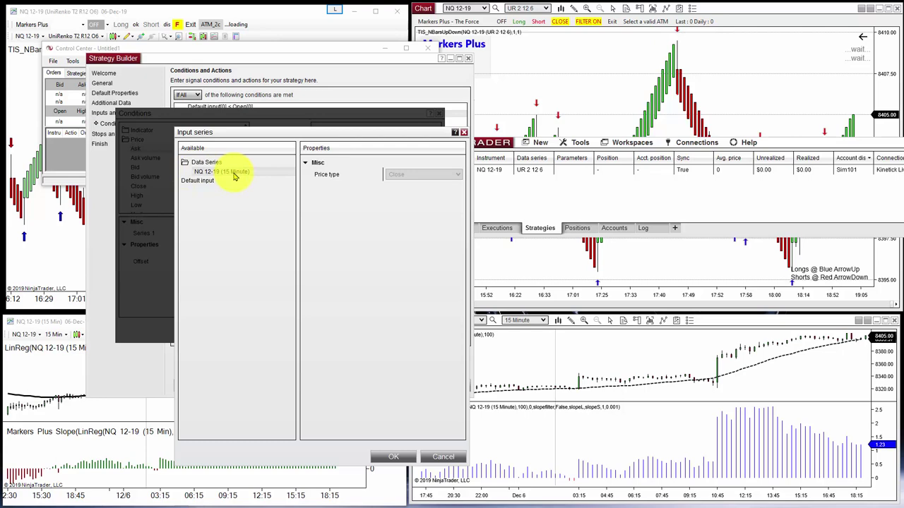
click(442, 458)
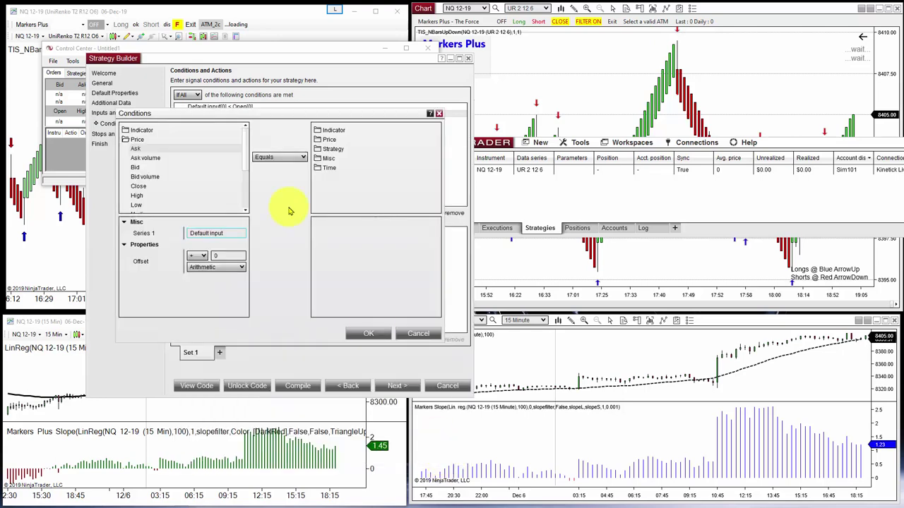
click(421, 334)
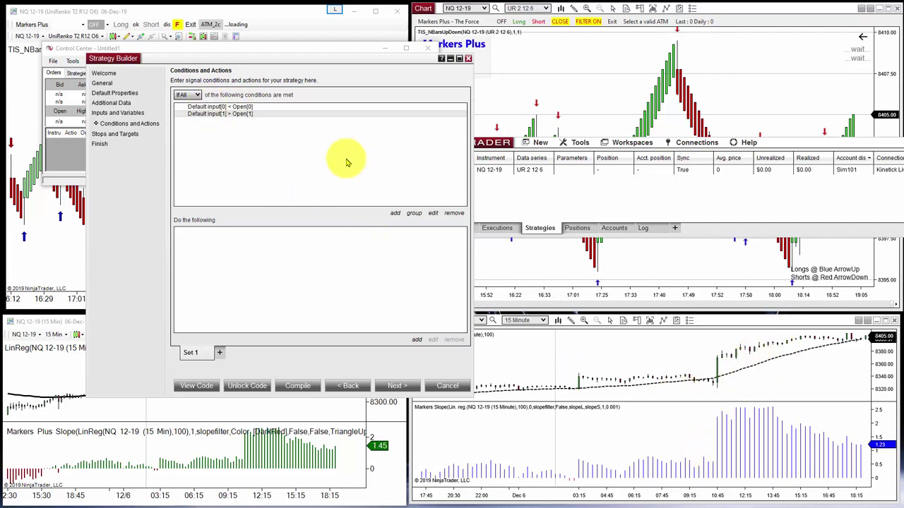
Step: Start a third Set 1 condition with the Misc Slope item as its left-hand side
click(395, 213)
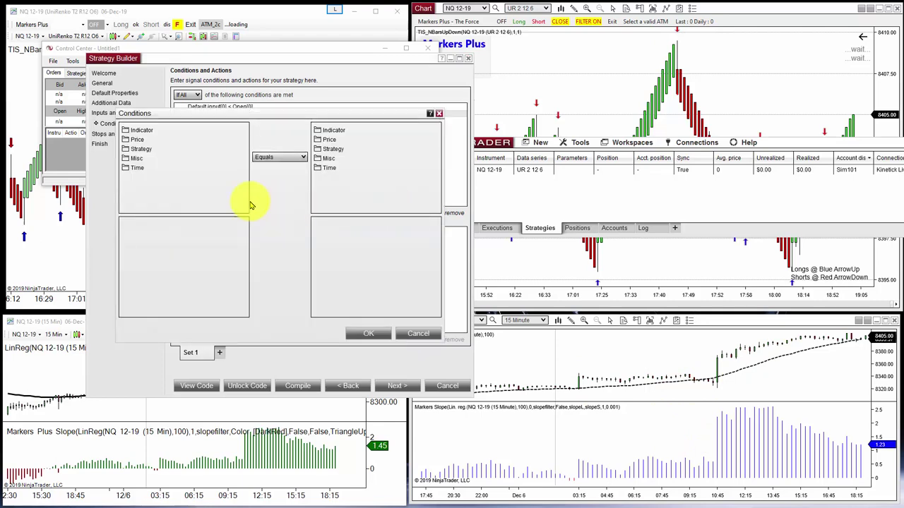
click(135, 158)
scroll(218, 198, down, 2)
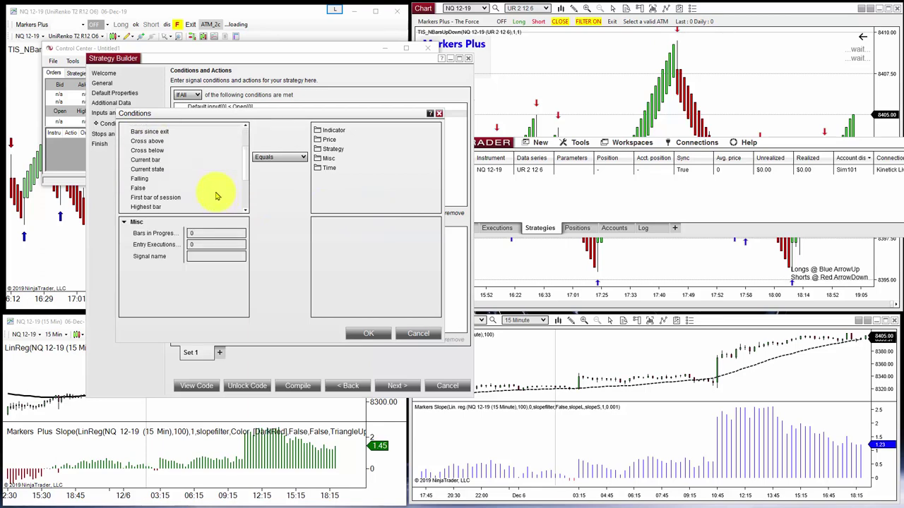
scroll(216, 196, down, 3)
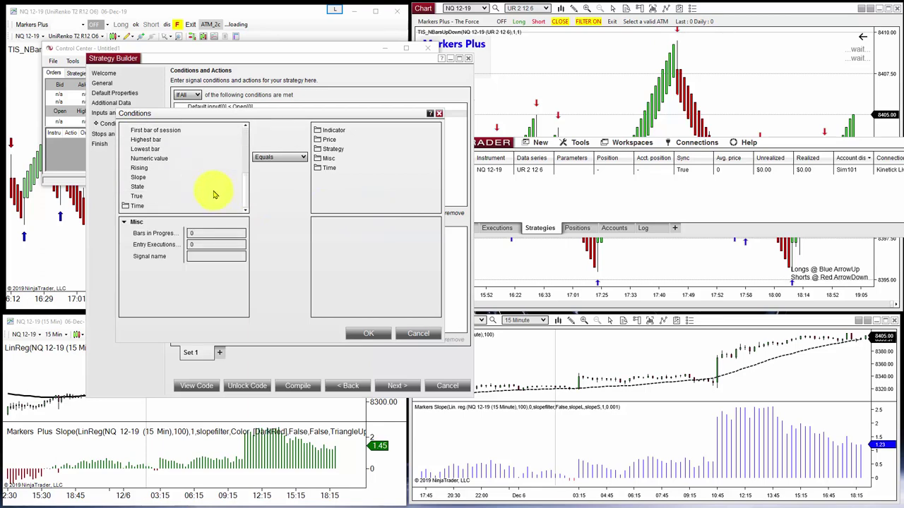
click(137, 178)
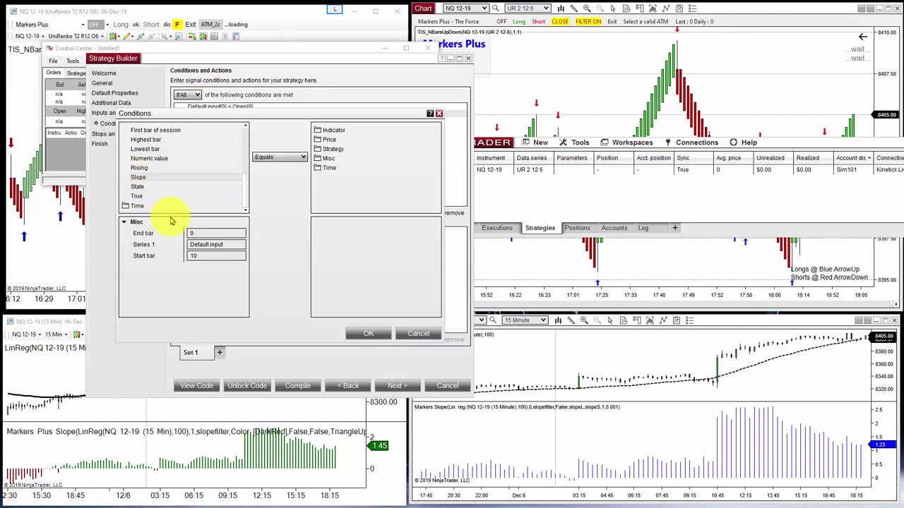
Step: Choose the Lin. reg. indicator as the input series for the Slope condition
click(218, 247)
click(218, 248)
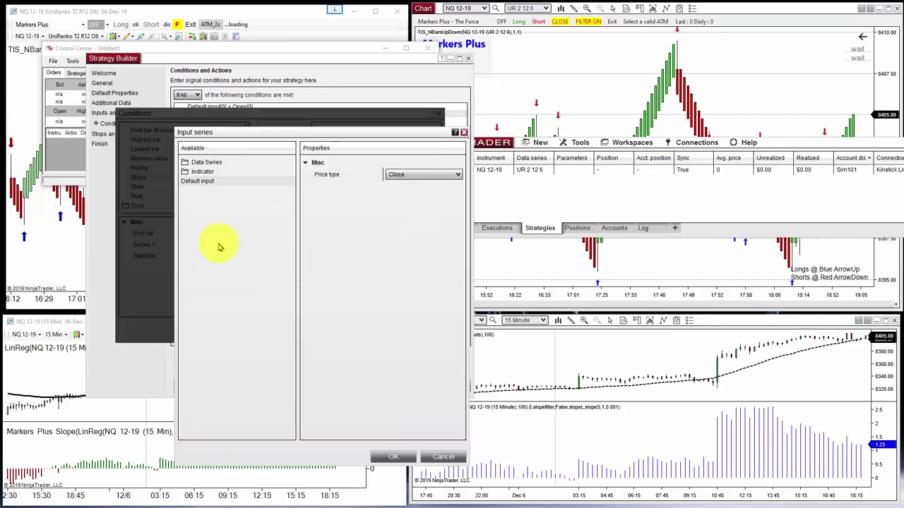
click(198, 173)
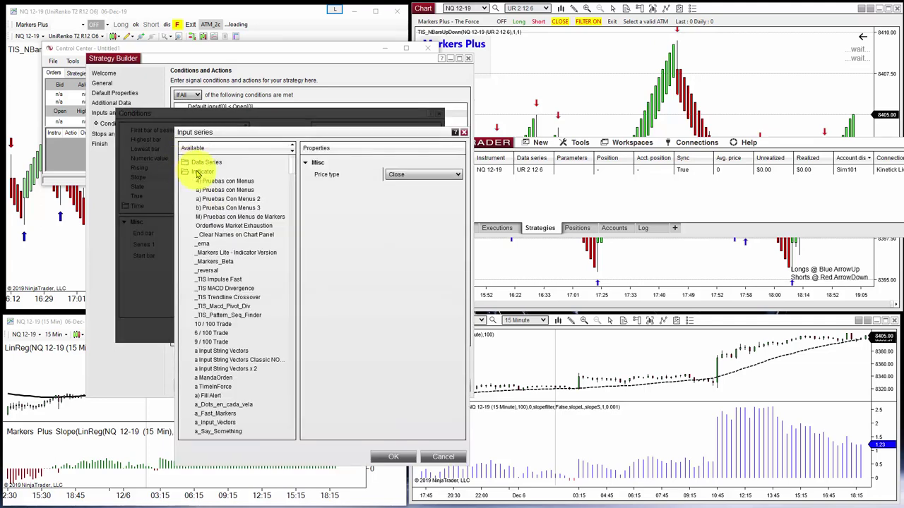
scroll(233, 225, down, 6)
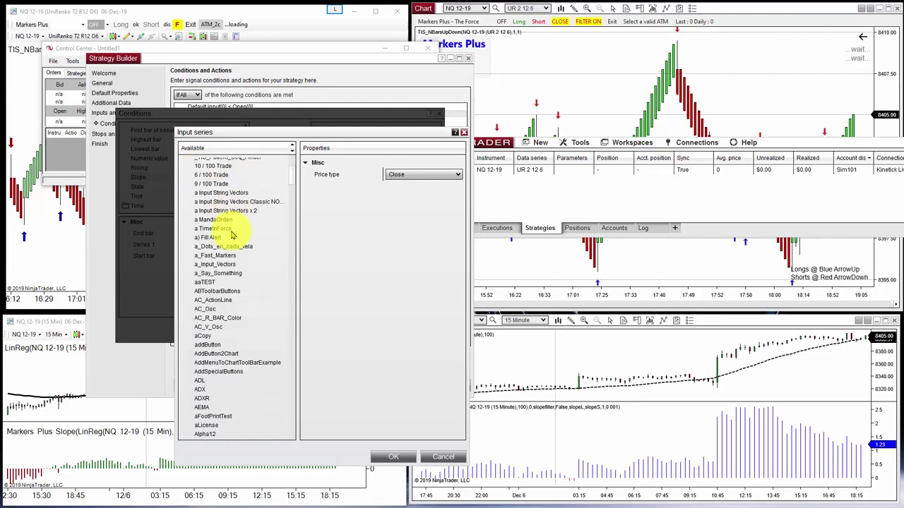
scroll(232, 235, down, 10)
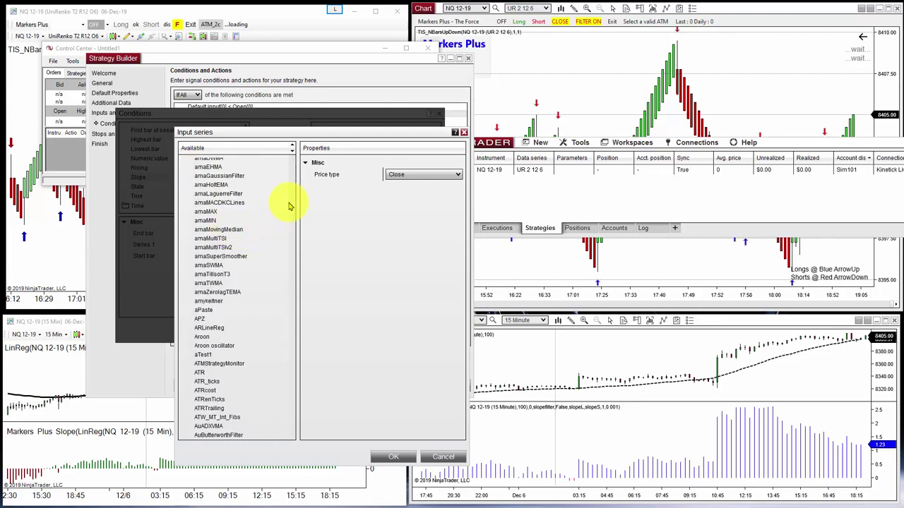
drag(288, 206, 246, 287)
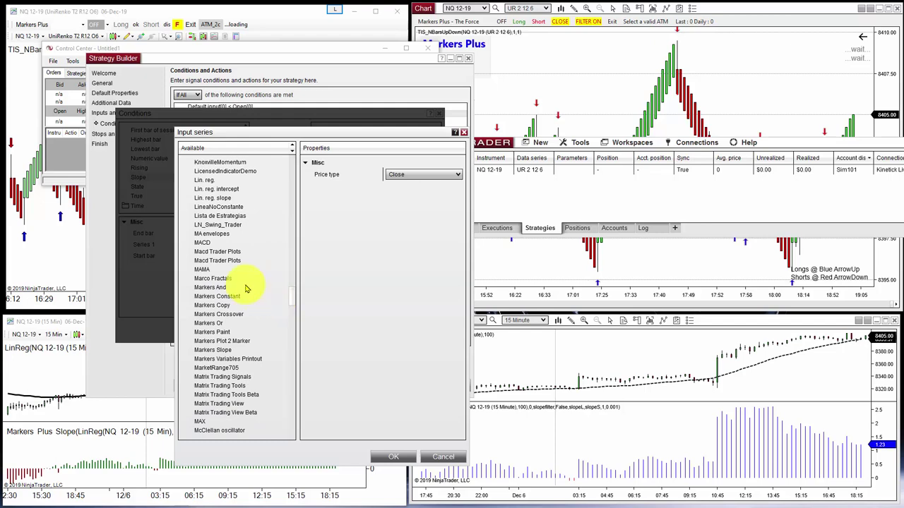
click(204, 180)
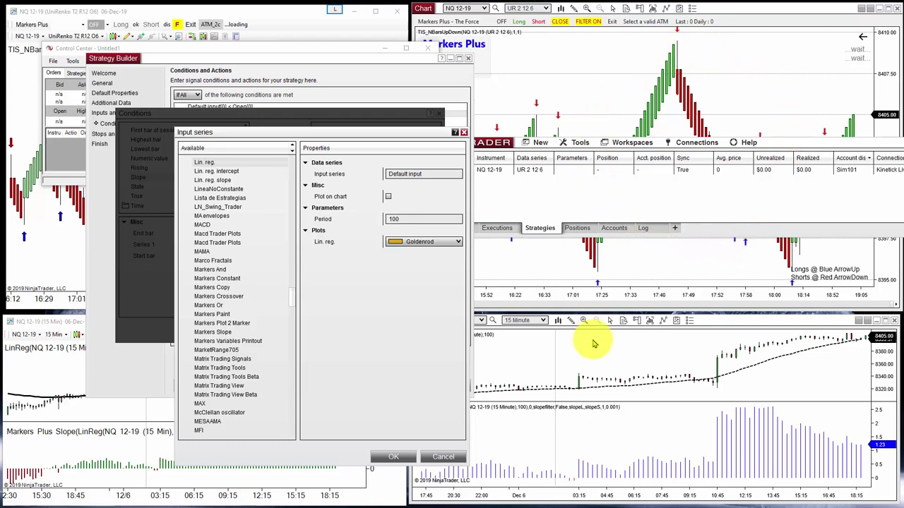
Step: Set the Lin. reg. indicator's input series to the NQ 12-19 (15 Minute) data series and apply it to the Slope
click(397, 175)
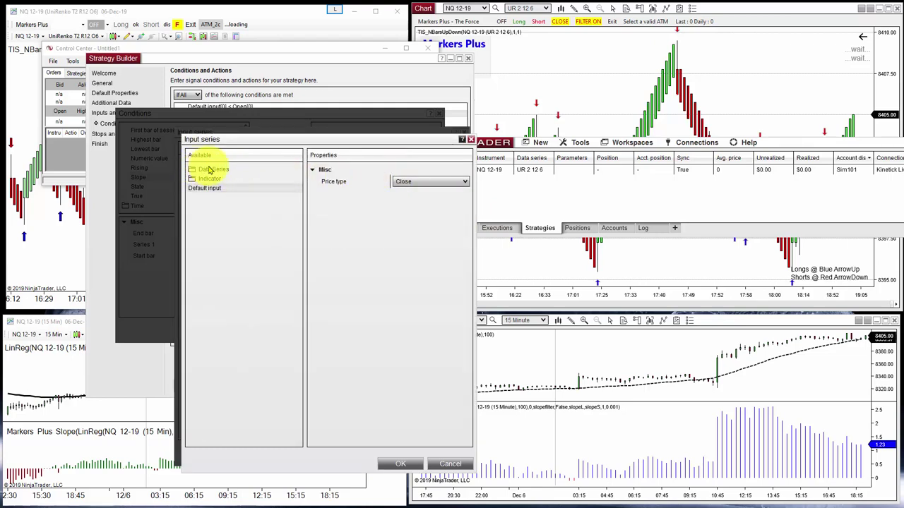
click(210, 170)
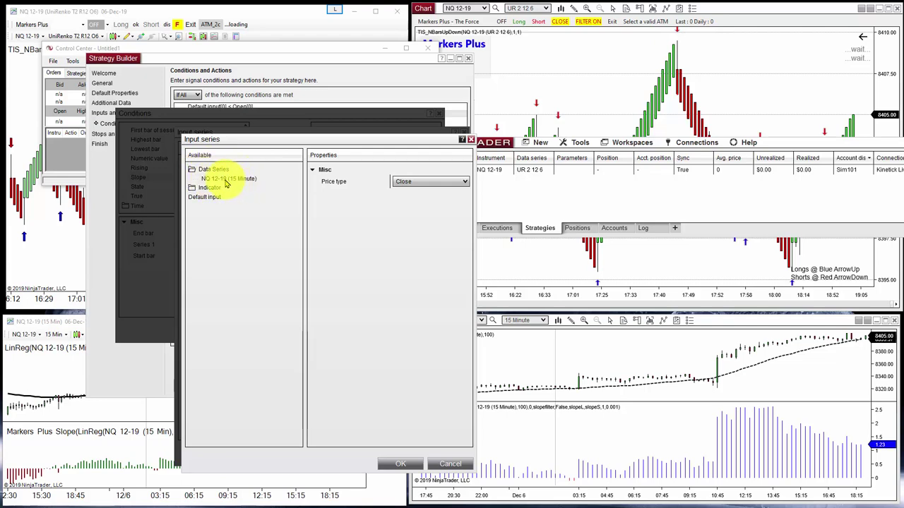
click(224, 179)
click(396, 464)
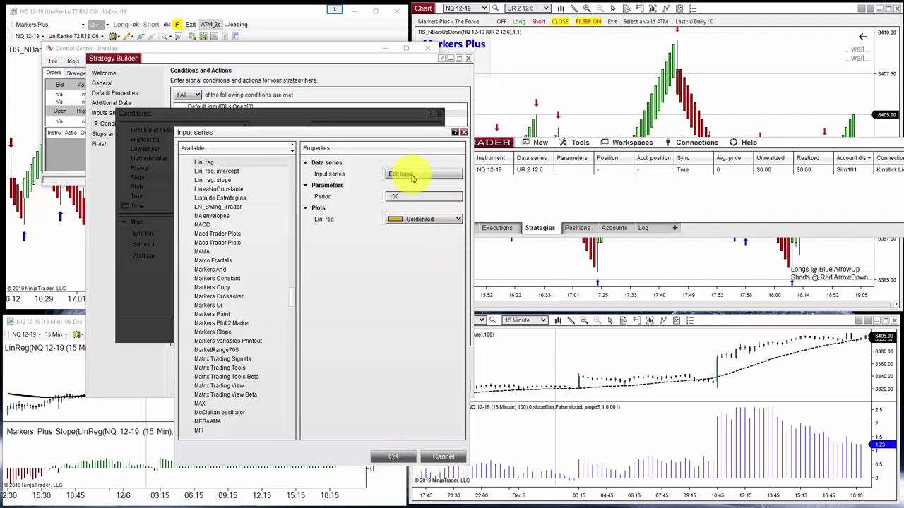
click(393, 457)
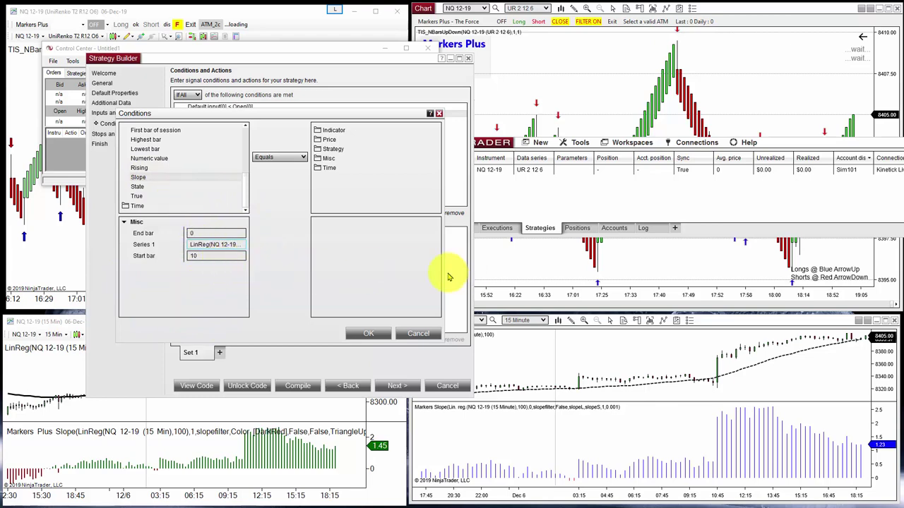
Step: Complete the slope condition as Less than a numeric value of 0, and cancel the Strategy Builder
drag(442, 279, 696, 271)
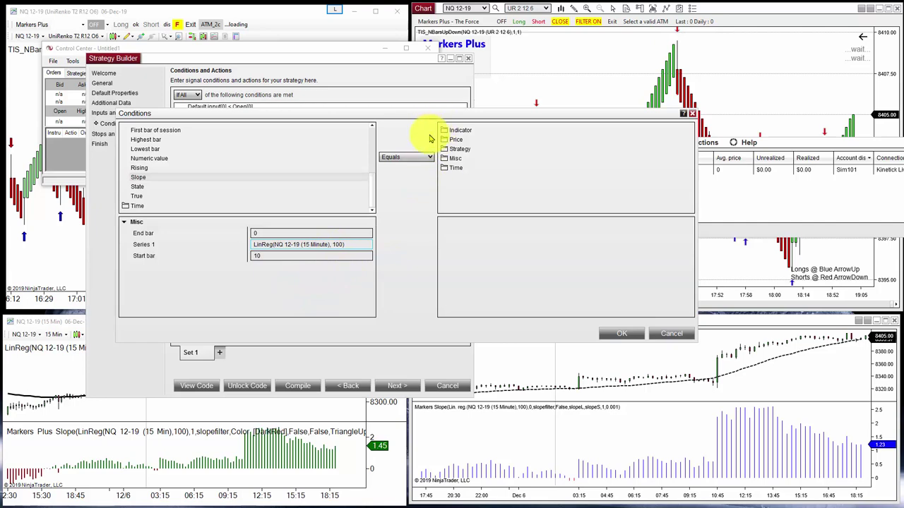
click(396, 157)
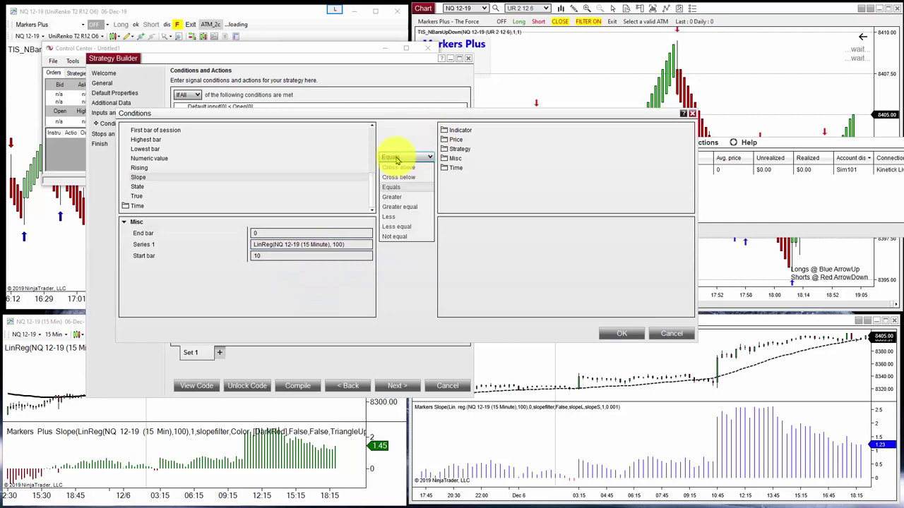
click(396, 217)
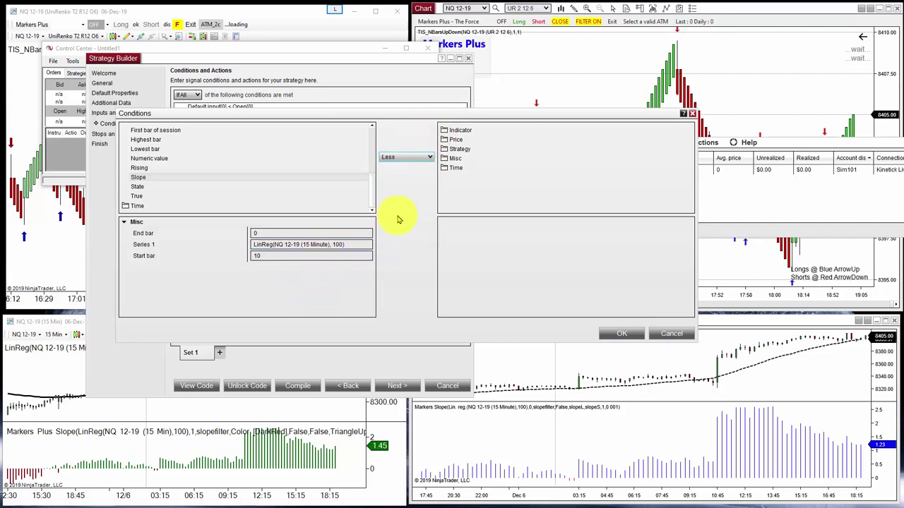
click(455, 159)
scroll(470, 187, down, 2)
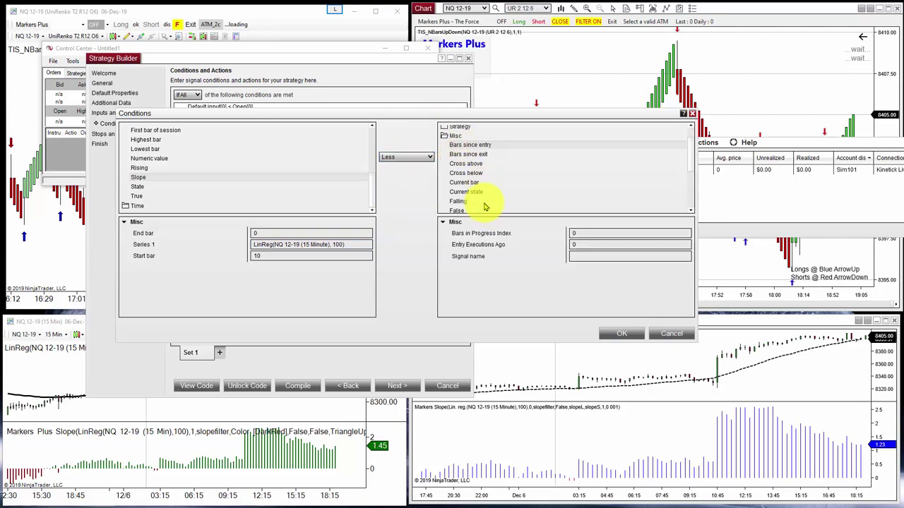
scroll(475, 189, down, 1)
click(468, 203)
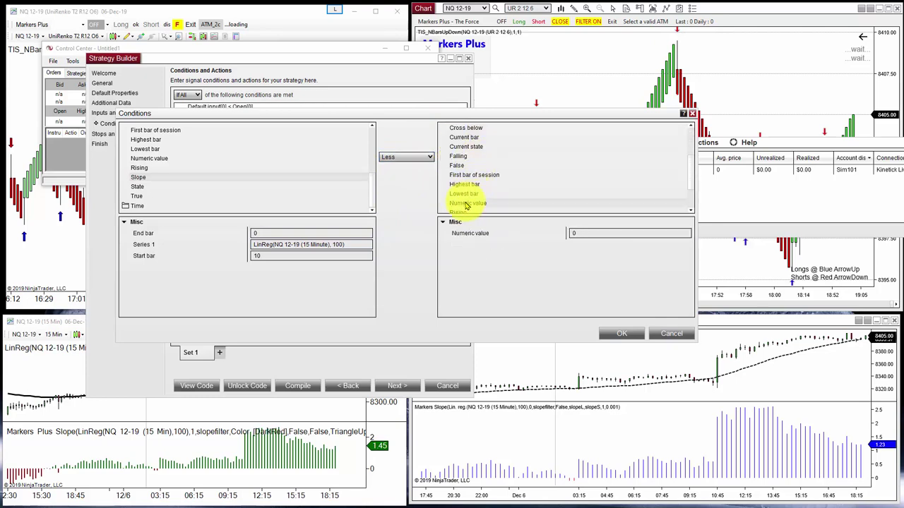
click(621, 334)
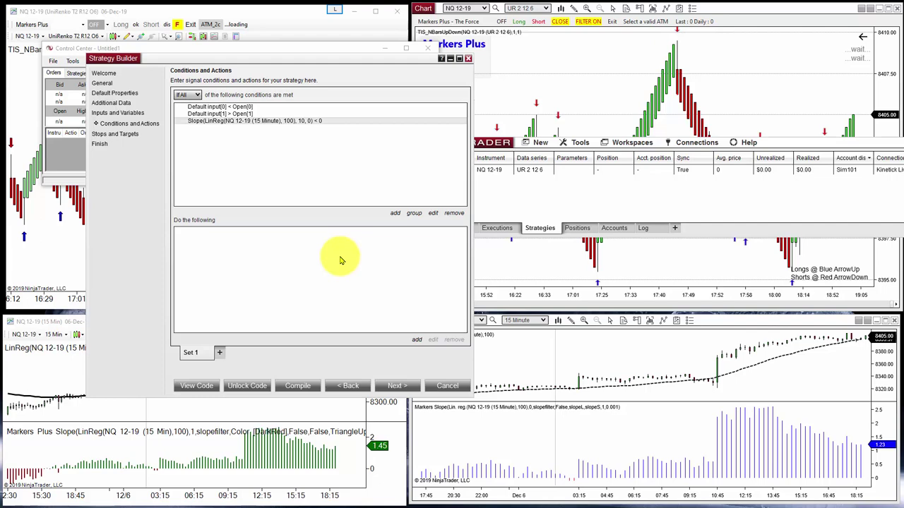
click(453, 386)
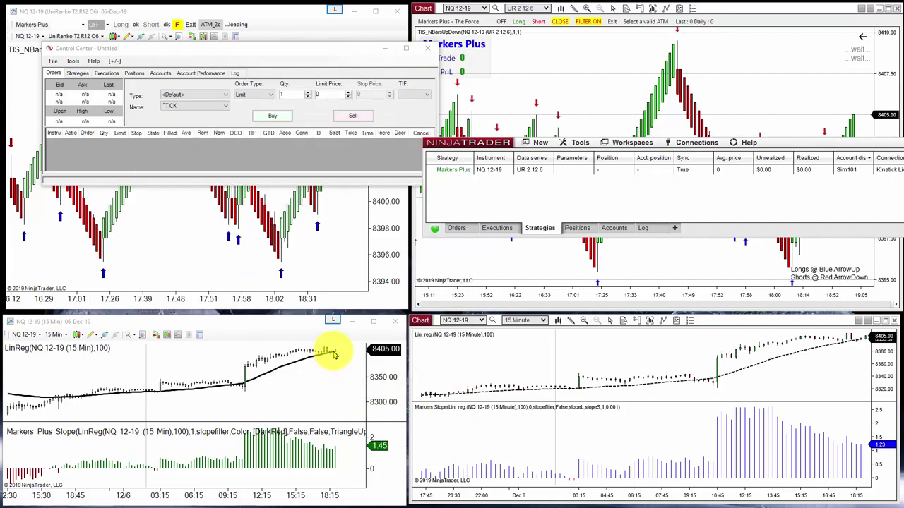
Step: Compare the NinjaTrader 7 UniRenko signal chart with the 15-minute linear regression and slope chart
click(340, 399)
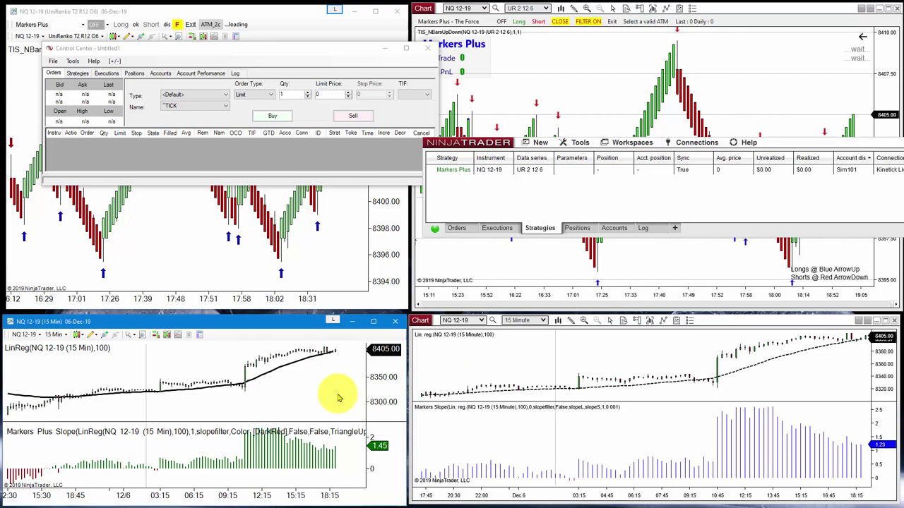
click(289, 272)
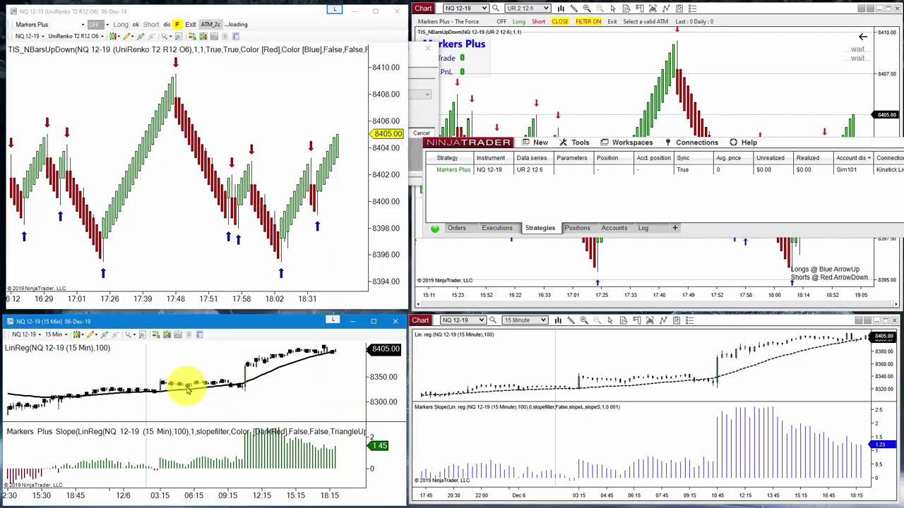
click(118, 109)
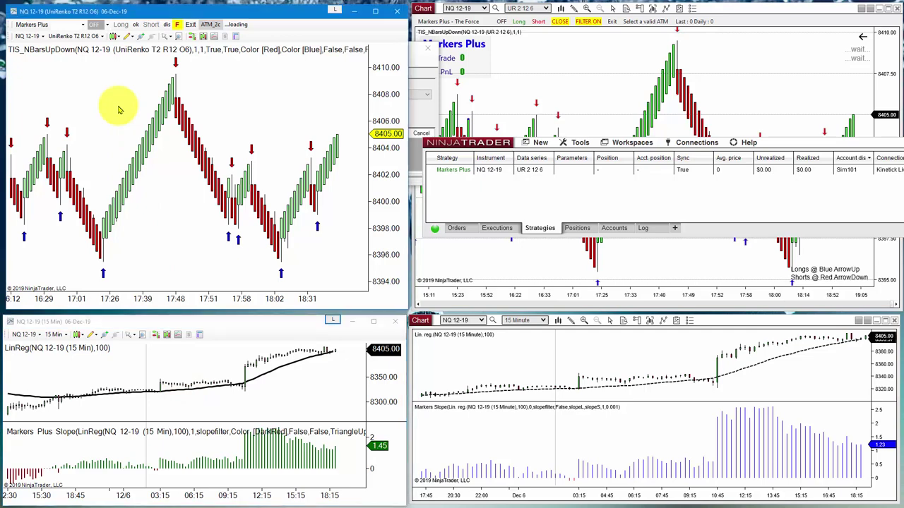
click(244, 380)
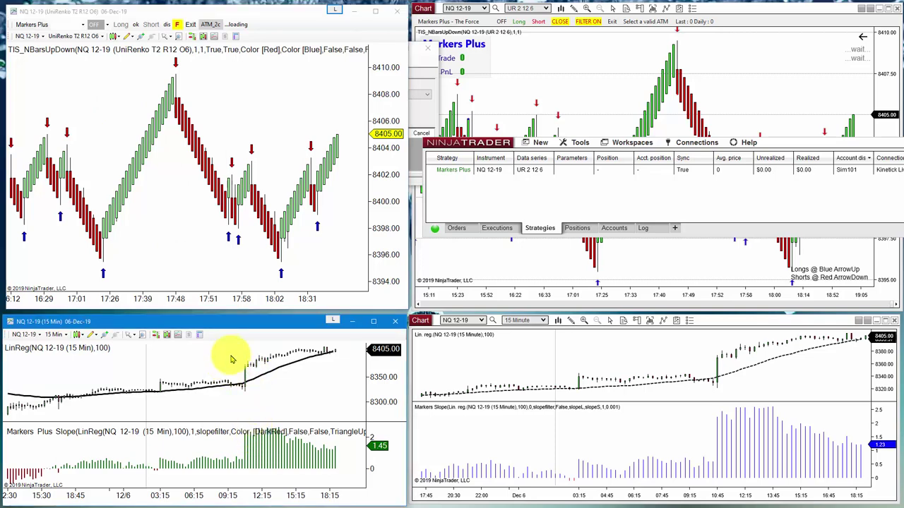
click(274, 408)
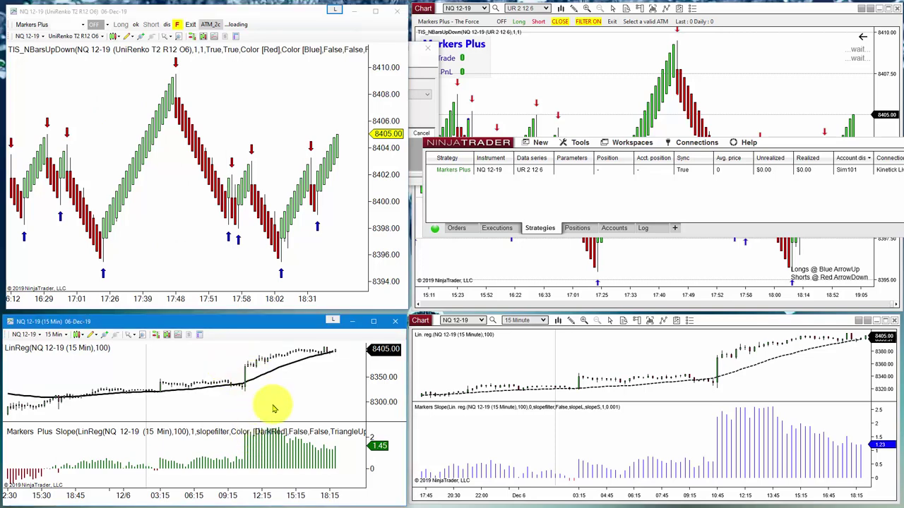
click(267, 124)
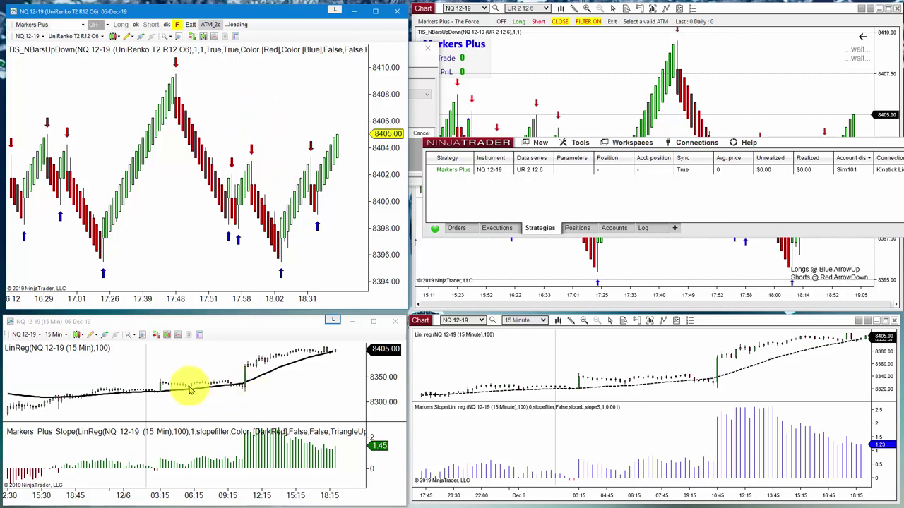
click(249, 385)
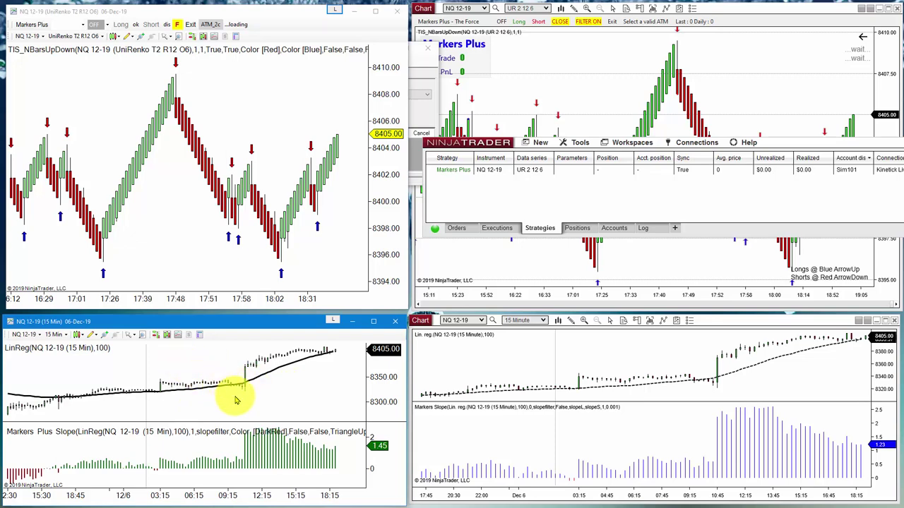
click(283, 128)
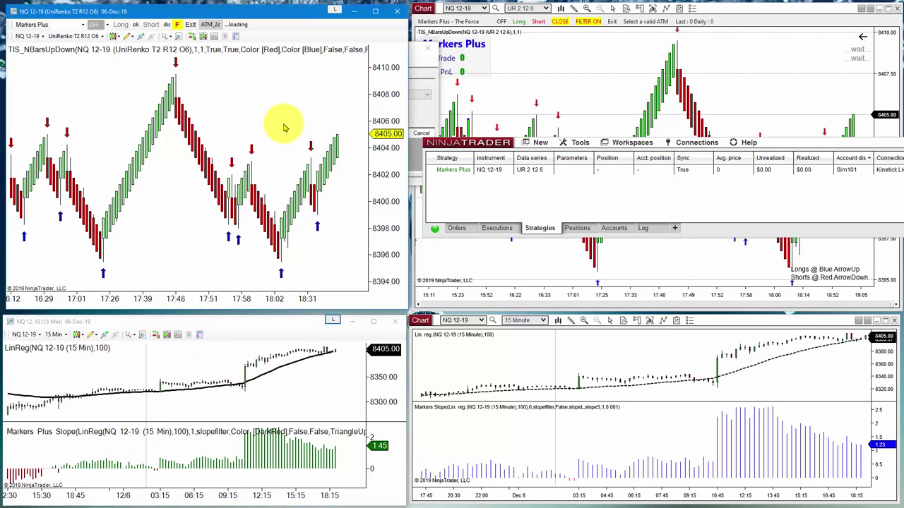
Step: Reposition the NinjaTrader 8 Control Center so the full Markers Plus strategy row is in view
drag(459, 140, 368, 113)
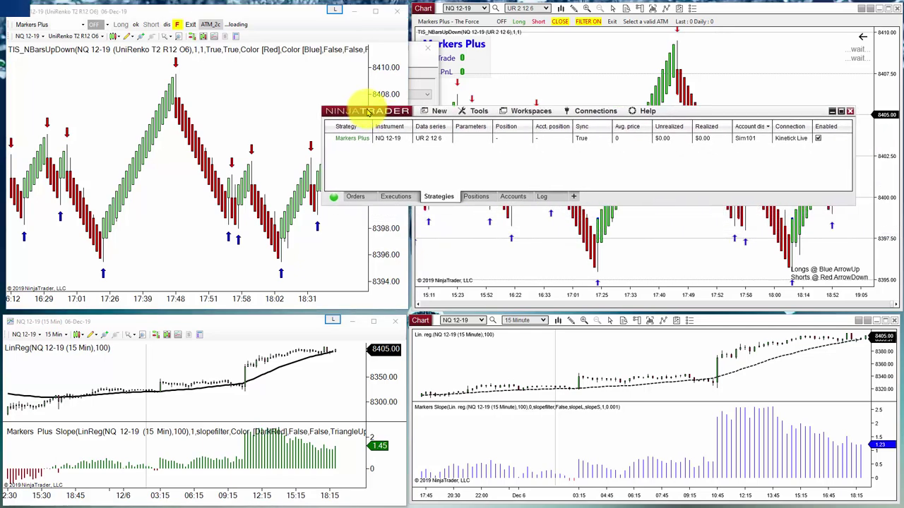